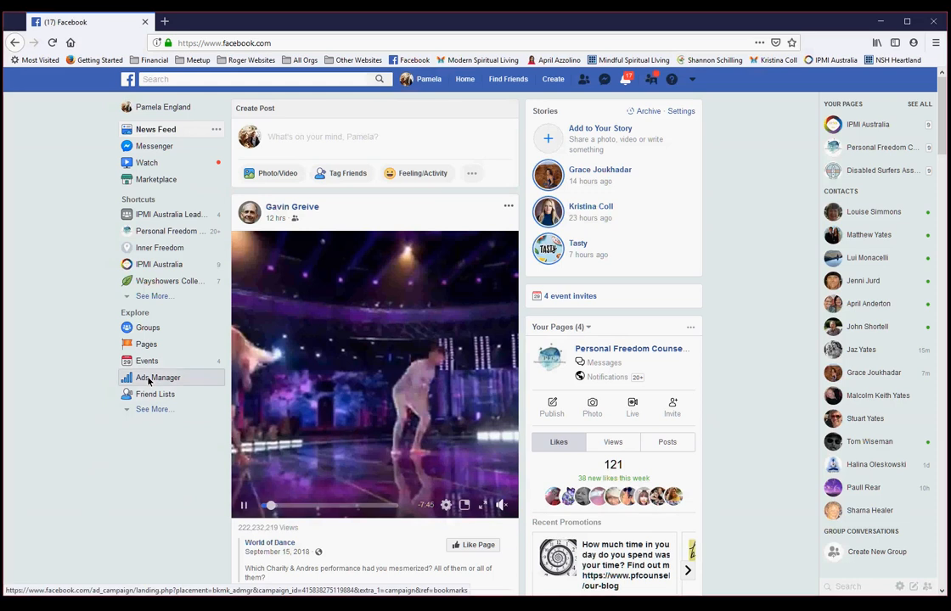
Step: Open Ads Manager and look over the ad sets list, returning to the campaigns list
{"action": "left_click", "coordinate": [150, 378]}
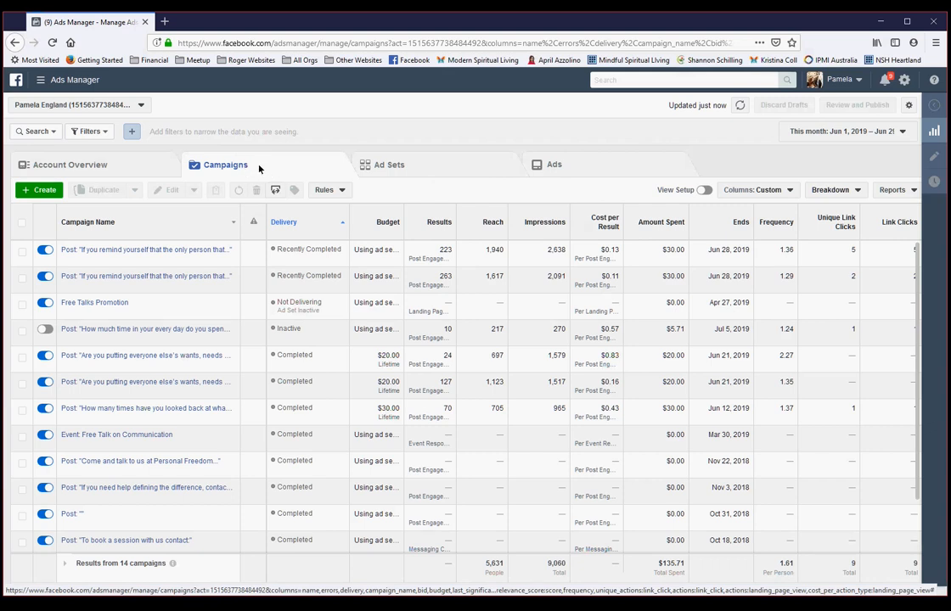
{"action": "left_click", "coordinate": [442, 166]}
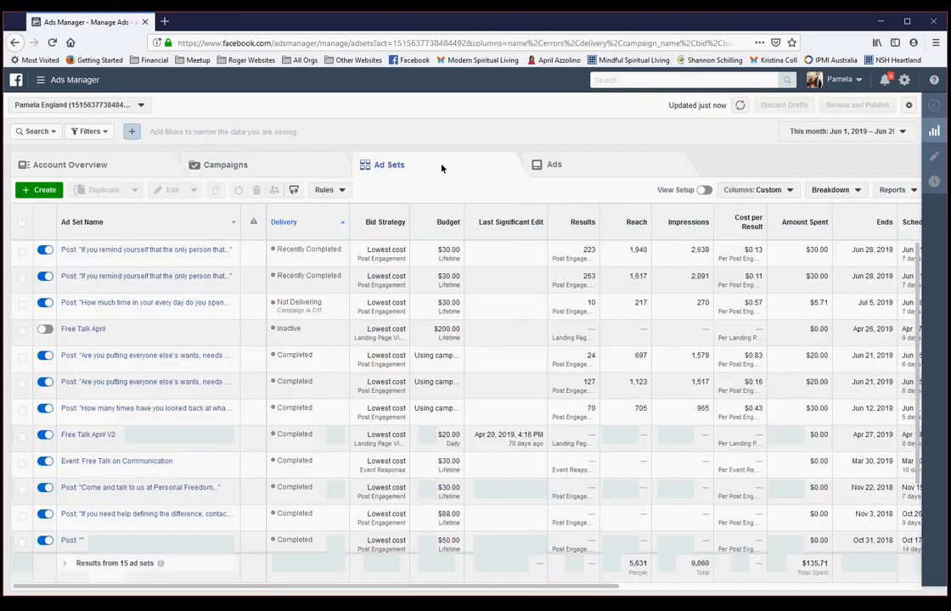
{"action": "left_click", "coordinate": [240, 167]}
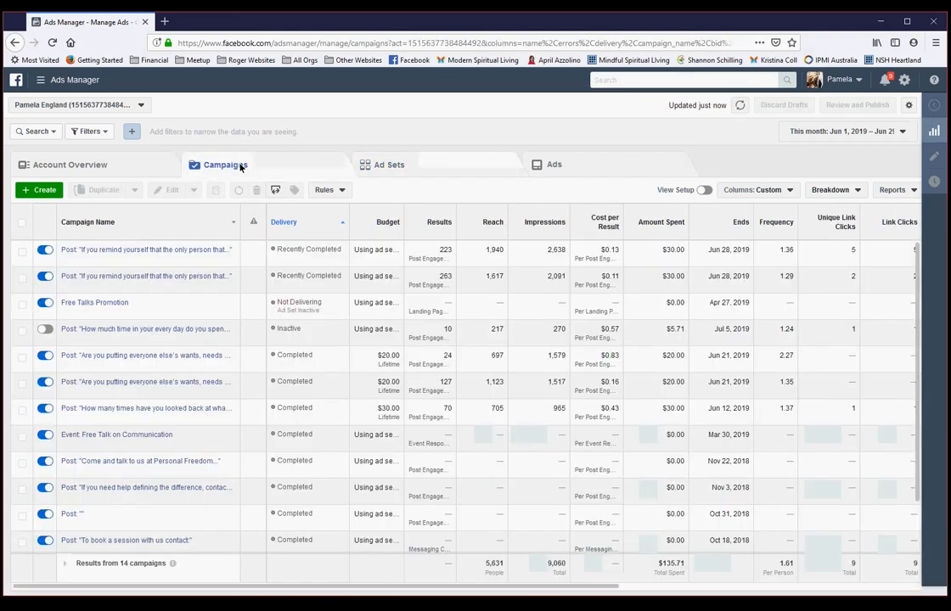
Step: Start a new campaign named "Free Talk: Have We Met Before" with buying type Auction and objective Traffic
{"action": "left_click", "coordinate": [43, 191]}
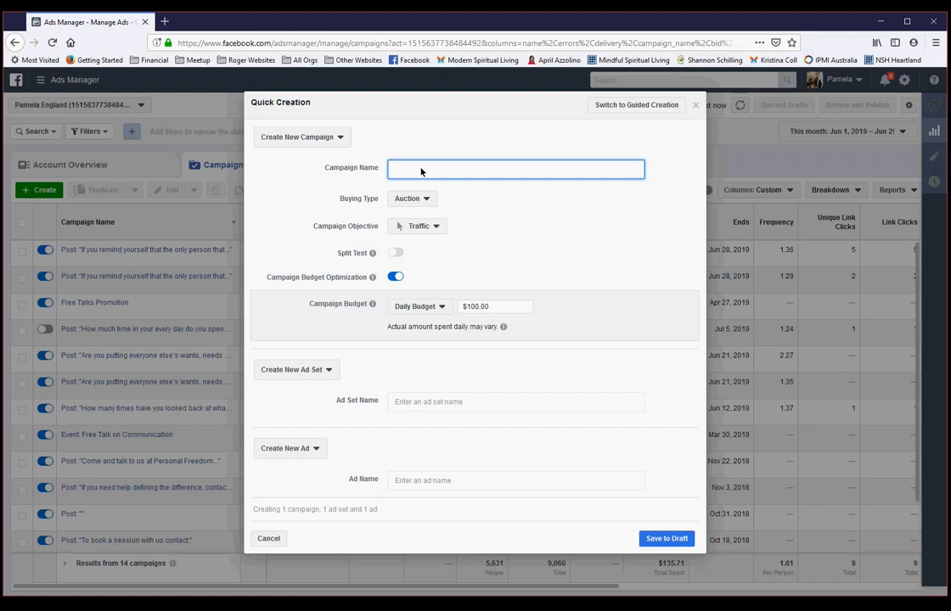
{"action": "type", "text": "Free Talk Have We Met Before"}
{"action": "left_click", "coordinate": [425, 199]}
{"action": "left_click", "coordinate": [420, 217]}
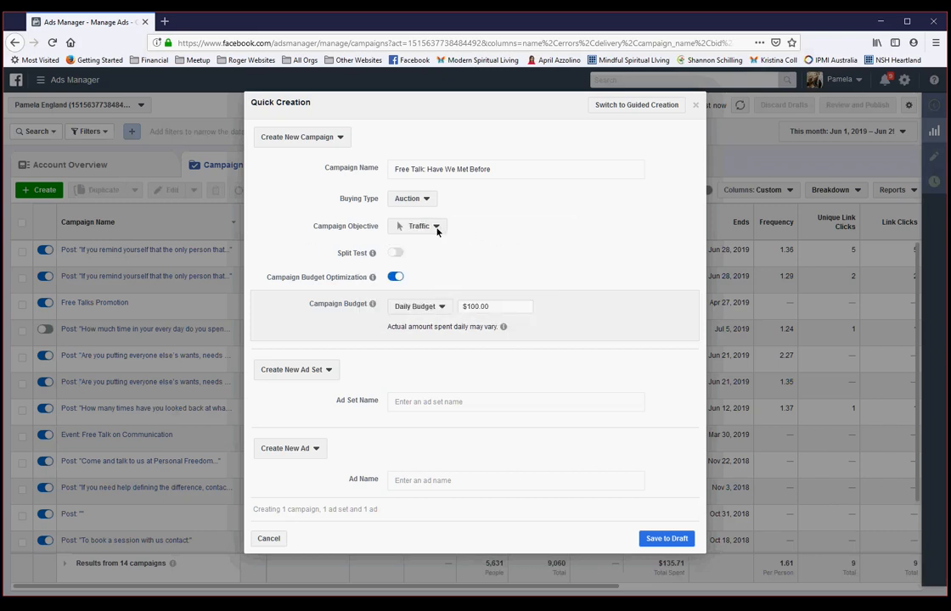
{"action": "left_click", "coordinate": [437, 228]}
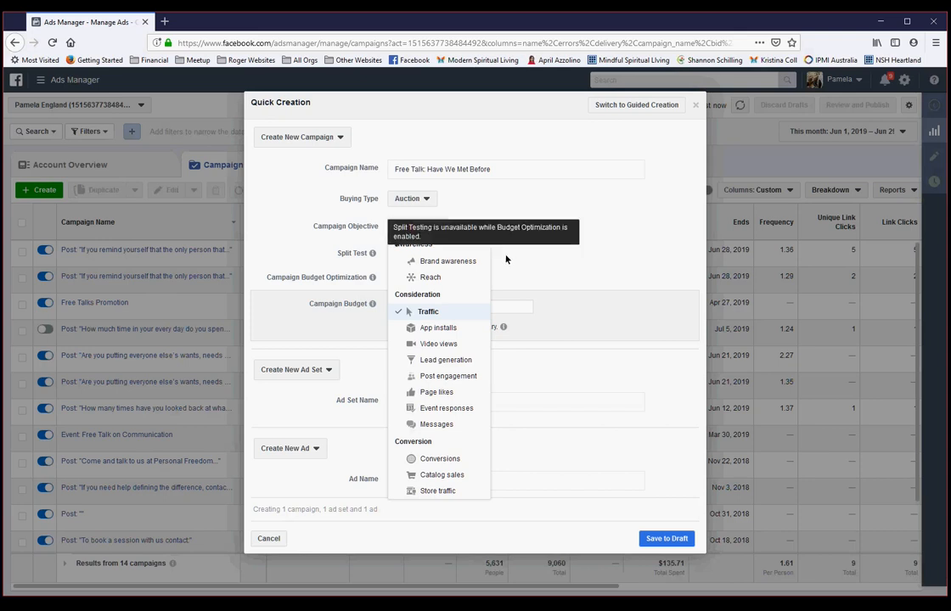
{"action": "left_click", "coordinate": [615, 321]}
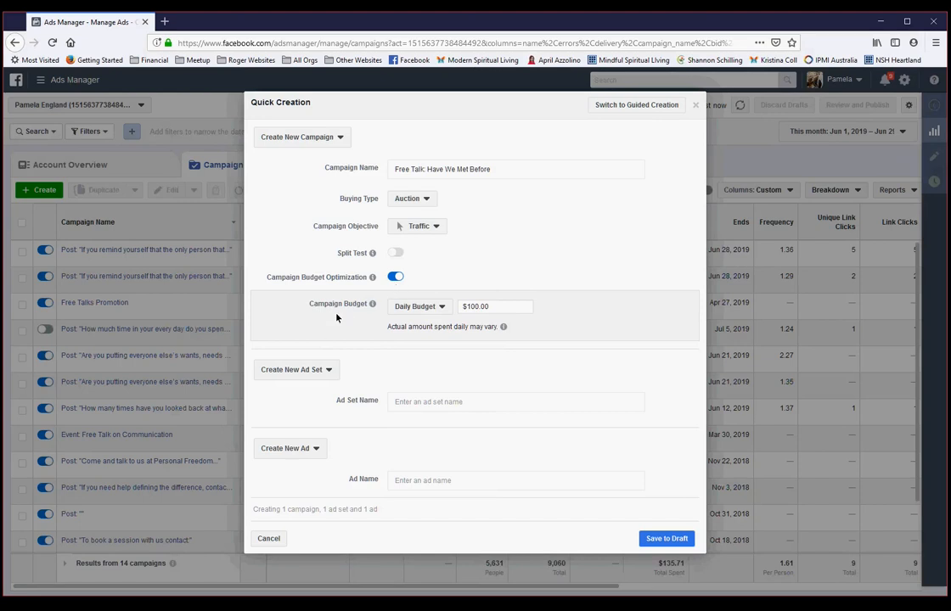
Step: Set the campaign budget to a lifetime budget of $900.00
{"action": "left_click", "coordinate": [445, 308]}
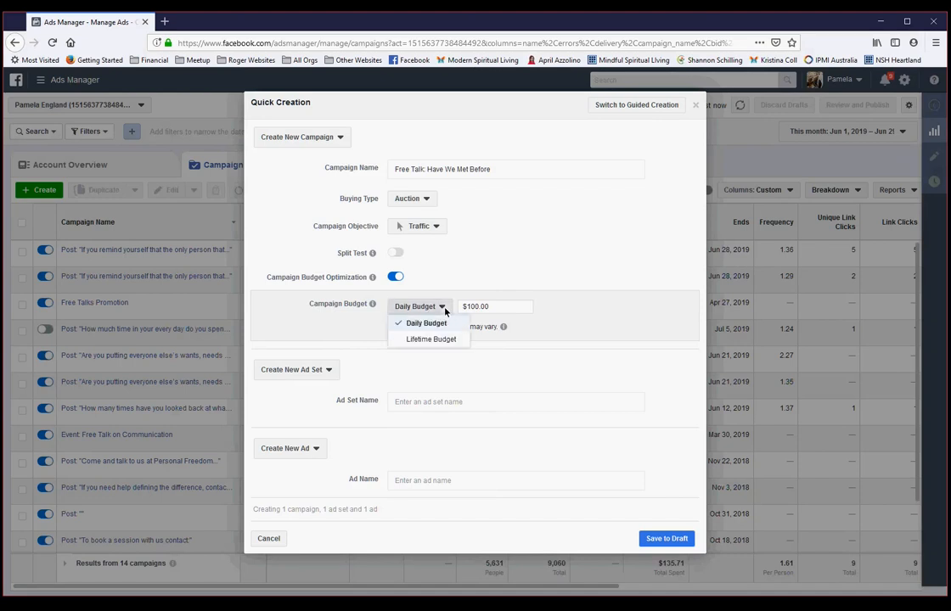
{"action": "left_click", "coordinate": [438, 341]}
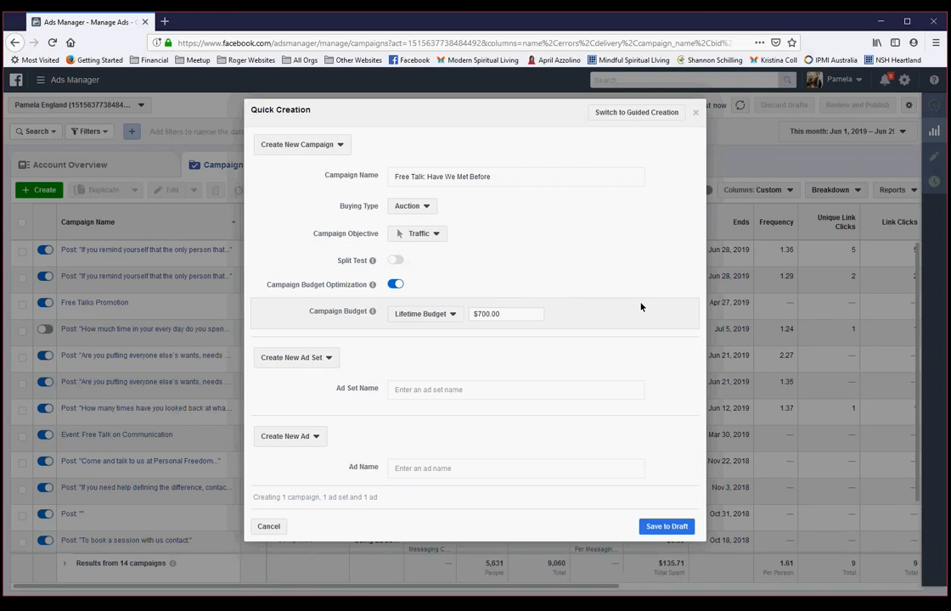
{"action": "left_click", "coordinate": [478, 314]}
{"action": "key", "text": "shift+Right"}
{"action": "type", "text": "9"}
{"action": "left_click", "coordinate": [631, 320]}
Step: Name both the ad set and the ad "Have We Met Before" and save the campaign to draft
{"action": "left_click", "coordinate": [423, 395]}
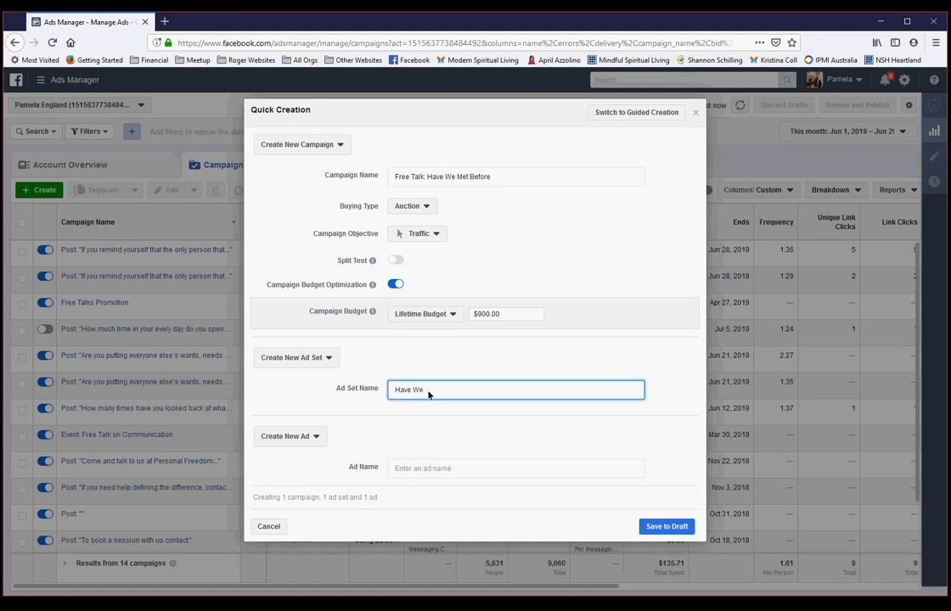
{"action": "type", "text": "Met Before"}
{"action": "left_click", "coordinate": [420, 467]}
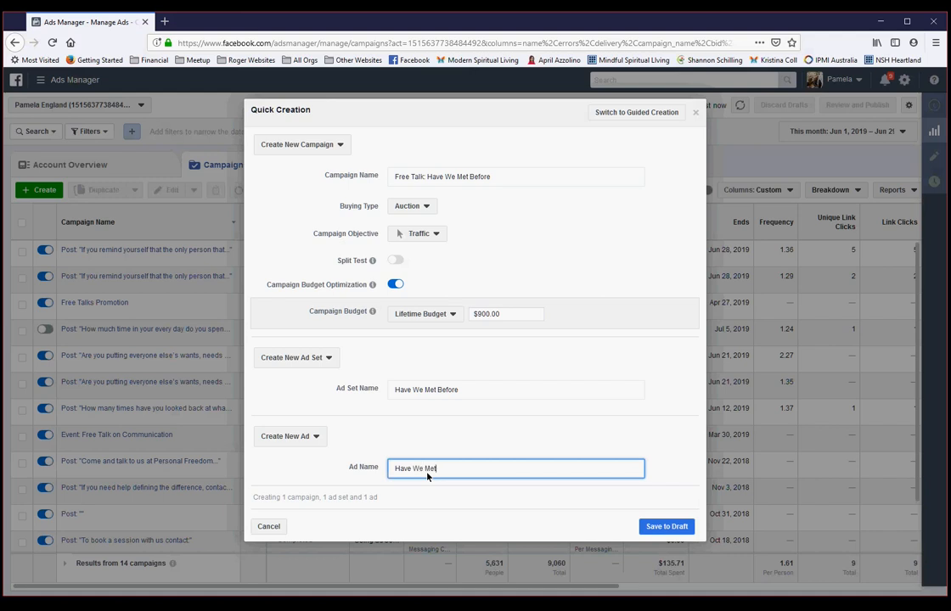
{"action": "type", "text": "ore"}
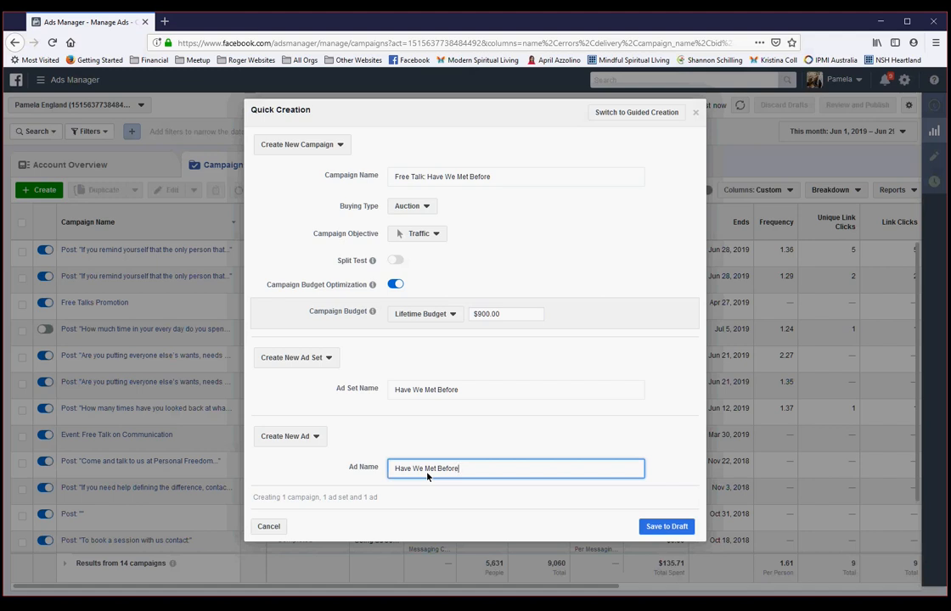
{"action": "left_click", "coordinate": [667, 528]}
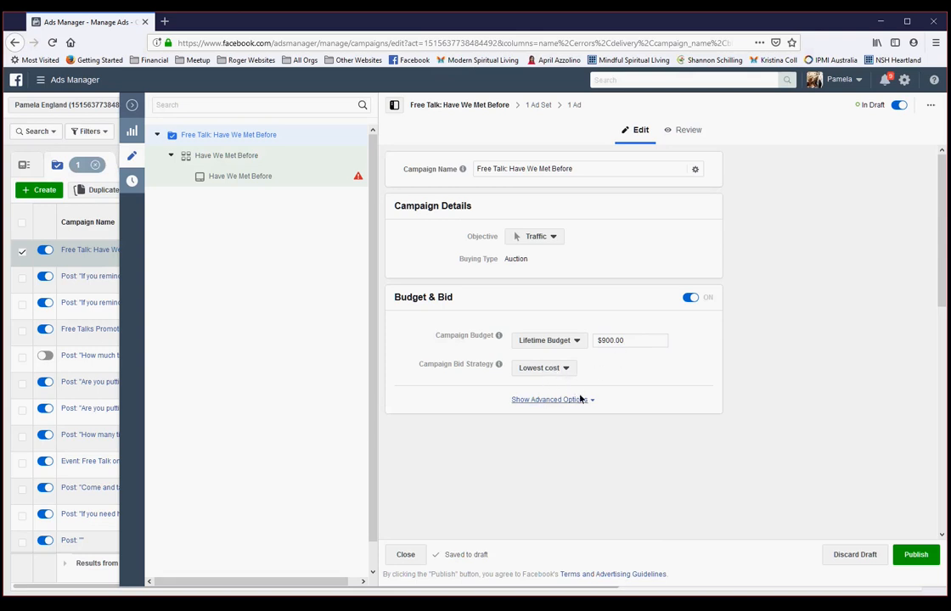
Step: Try to publish the draft campaign, and open its "Have We Met Before" ad for editing
{"action": "left_click", "coordinate": [917, 556]}
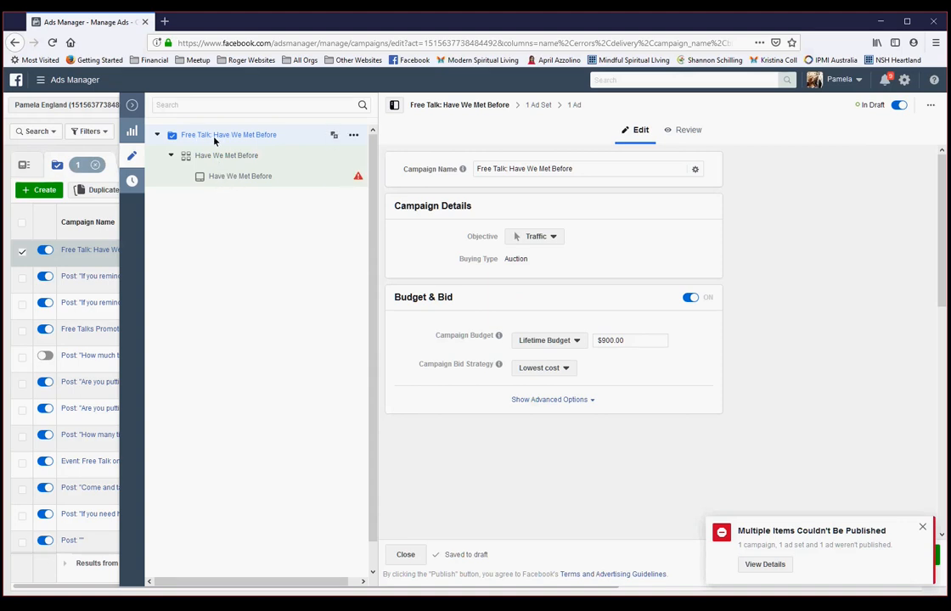
{"action": "left_click", "coordinate": [239, 176]}
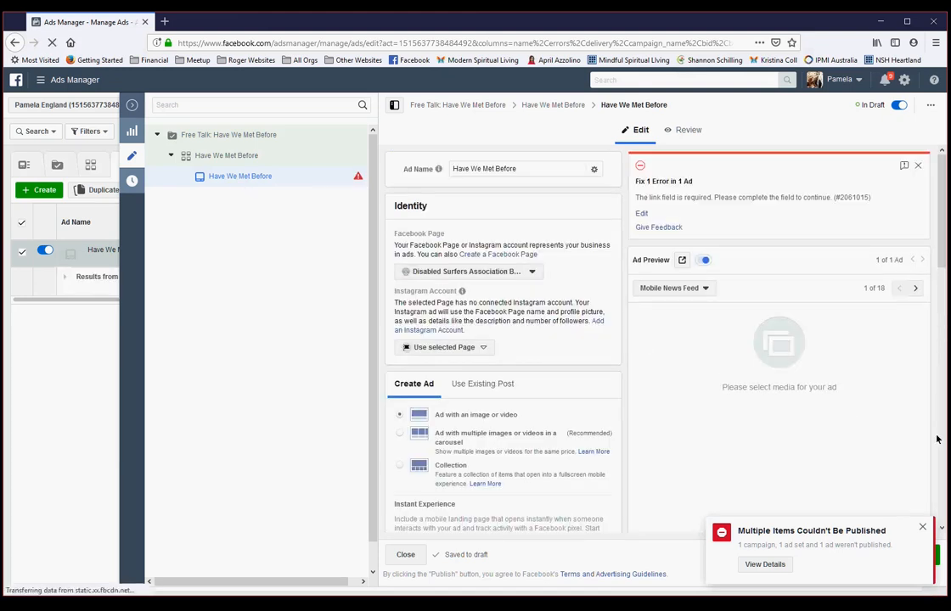
{"action": "left_click", "coordinate": [921, 527]}
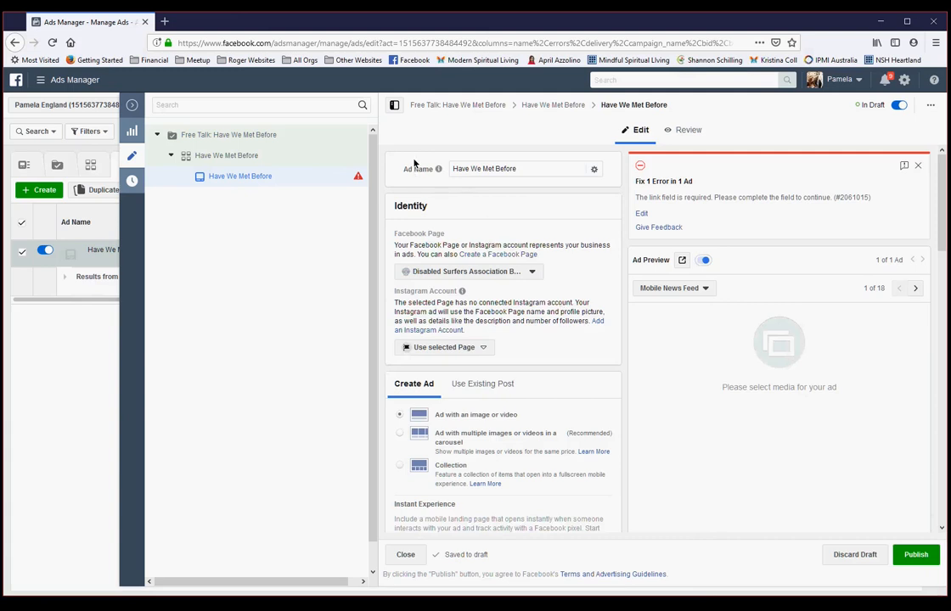
Step: Set the ad's Facebook Page to IPMI Australia and use the selected Page as the Instagram account
{"action": "mouse_move", "coordinate": [475, 181]}
{"action": "left_click", "coordinate": [533, 273]}
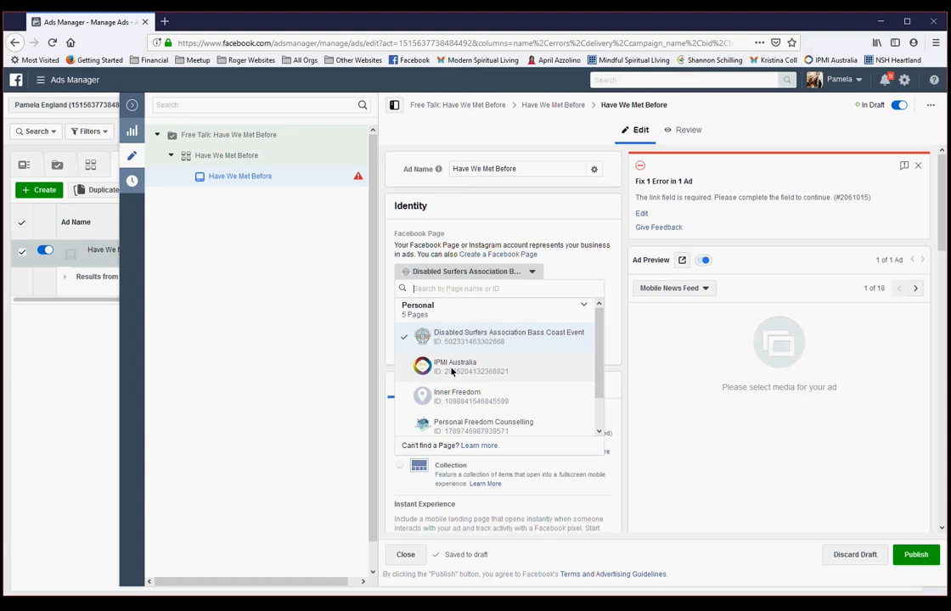
{"action": "left_click", "coordinate": [452, 369]}
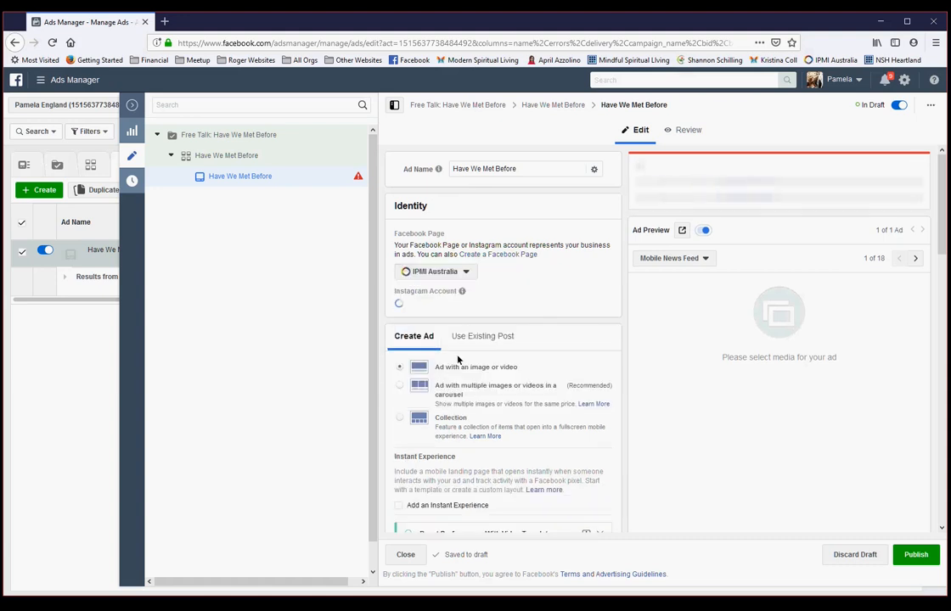
{"action": "mouse_move", "coordinate": [462, 291]}
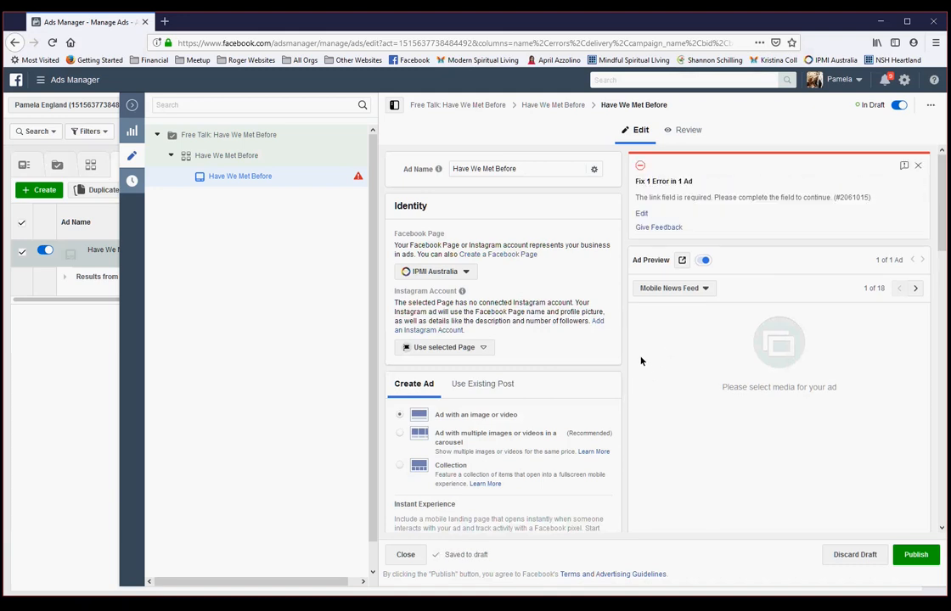
{"action": "scroll", "coordinate": [586, 405], "scroll_direction": "down", "scroll_amount": 2}
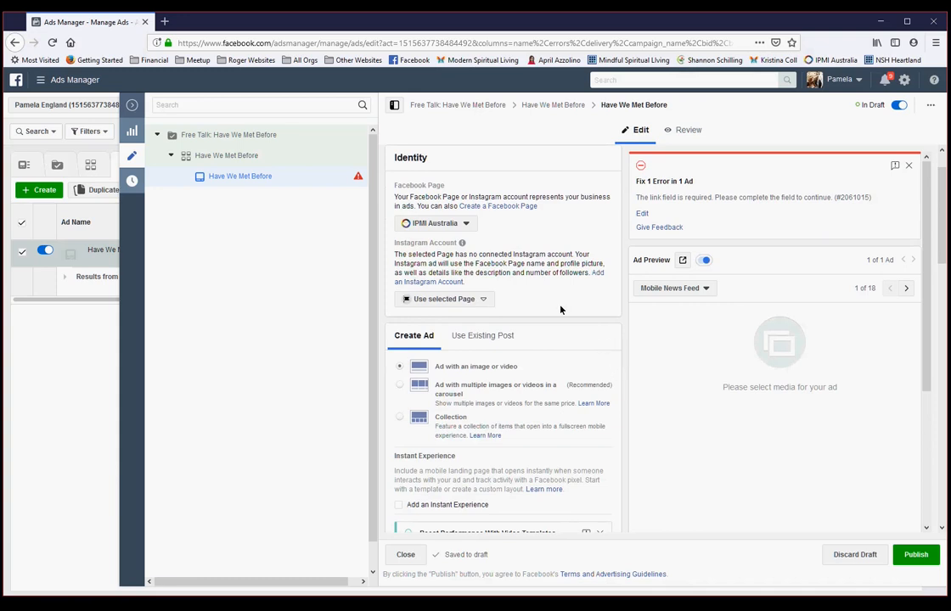
{"action": "left_click", "coordinate": [484, 301]}
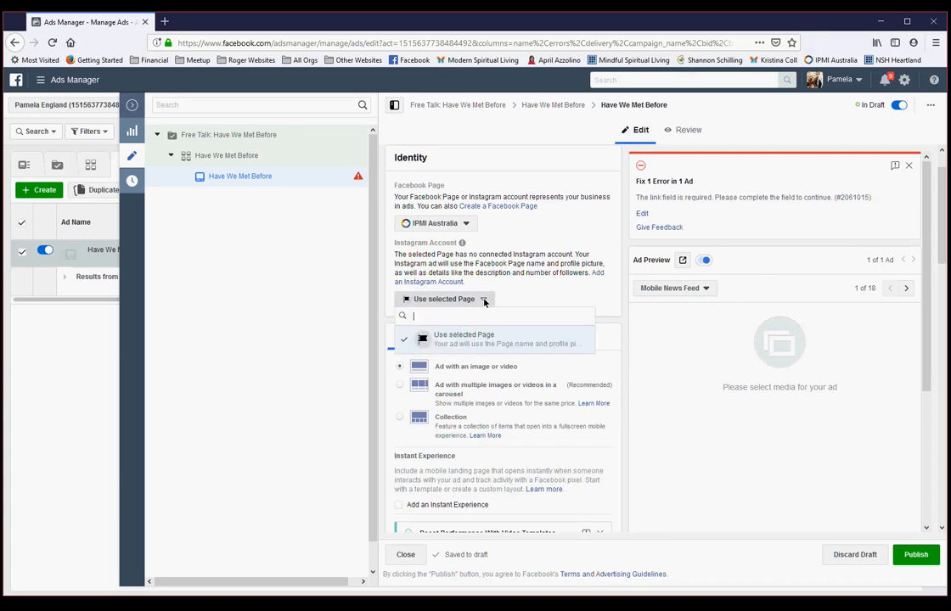
{"action": "left_click", "coordinate": [477, 344]}
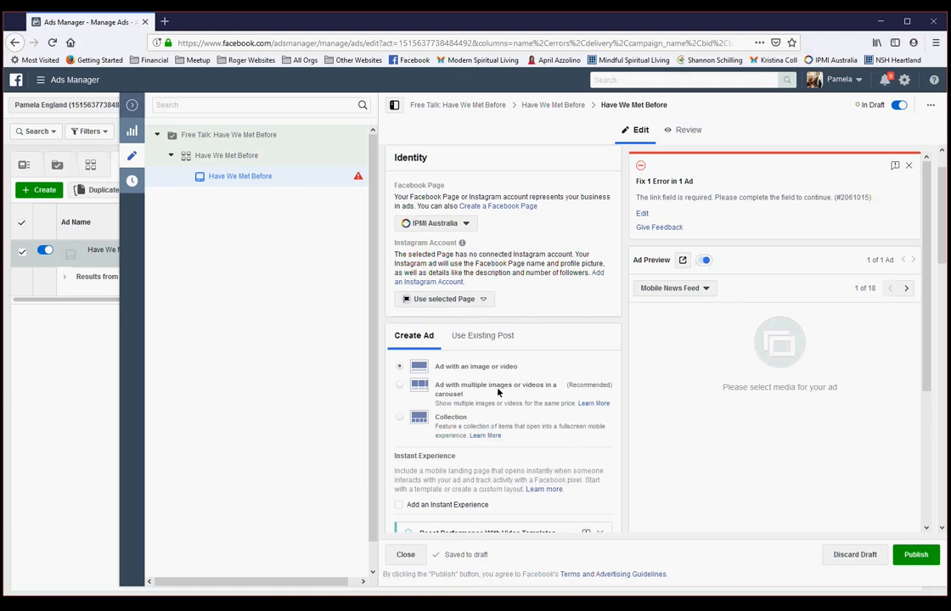
Step: Open the file chooser for uploading a new image to the single-image ad
{"action": "scroll", "coordinate": [501, 392], "scroll_direction": "down", "scroll_amount": 2}
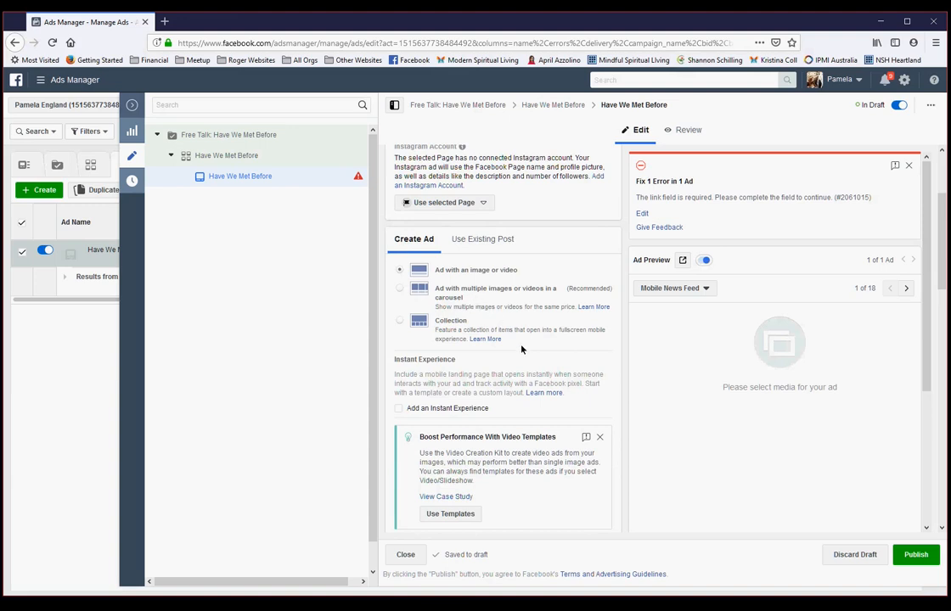
{"action": "scroll", "coordinate": [496, 321], "scroll_direction": "down", "scroll_amount": 4}
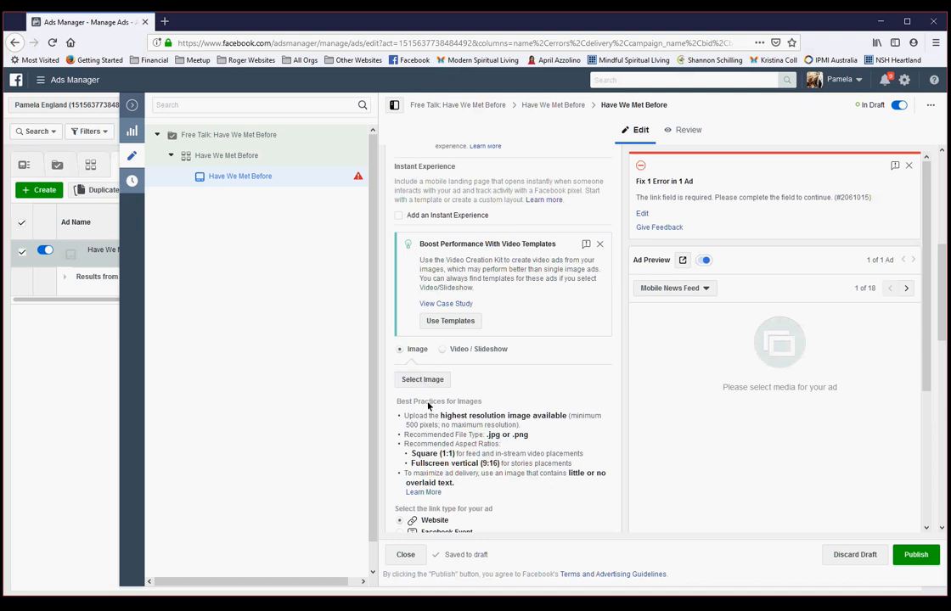
{"action": "scroll", "coordinate": [425, 400], "scroll_direction": "down", "scroll_amount": 1}
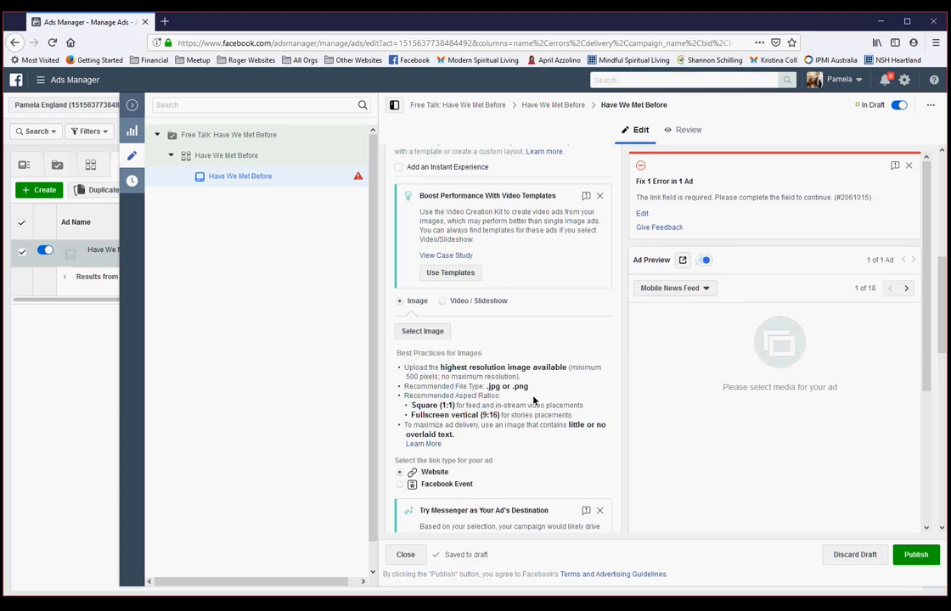
{"action": "left_click", "coordinate": [422, 332]}
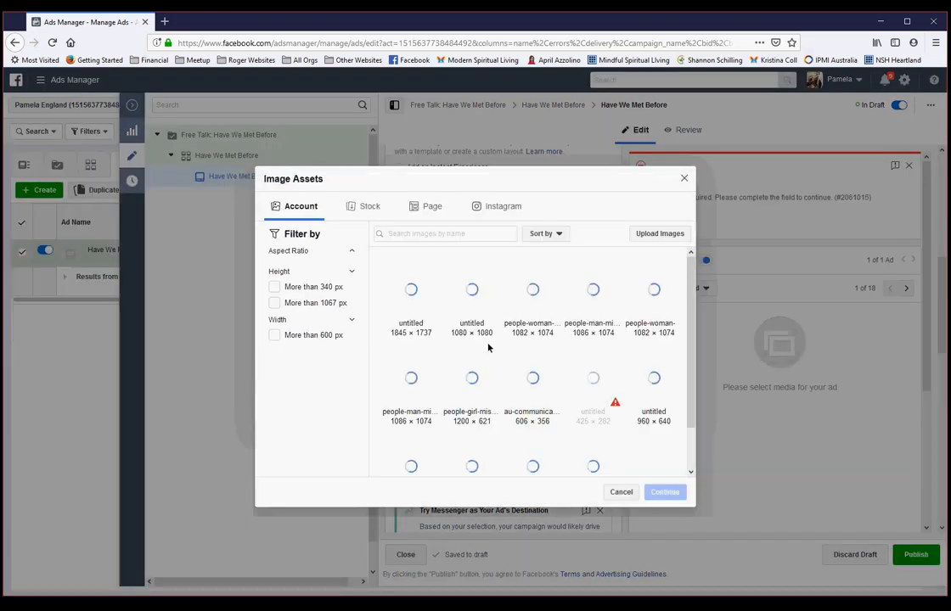
{"action": "left_click", "coordinate": [663, 238]}
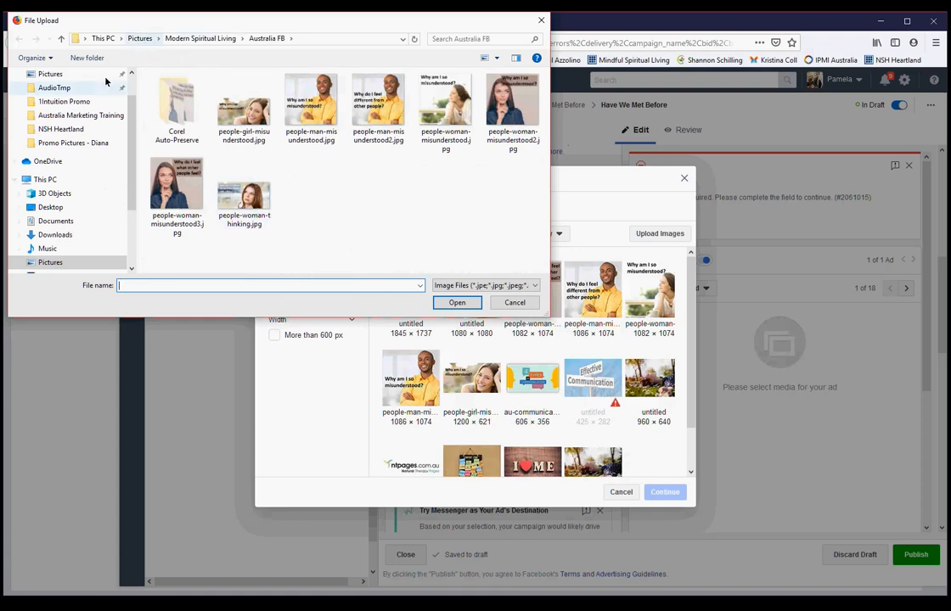
Step: Upload facebook-ad-have-we-met.jpg from Documents > ALC Documents > Australia Marketing Training to the ad account's image assets
{"action": "left_click", "coordinate": [48, 220]}
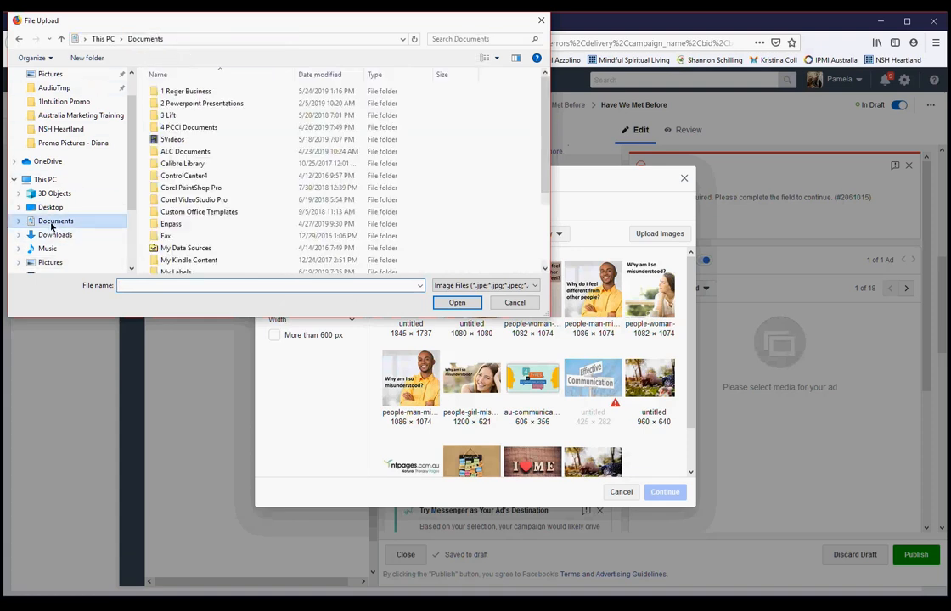
{"action": "double_click", "coordinate": [191, 152]}
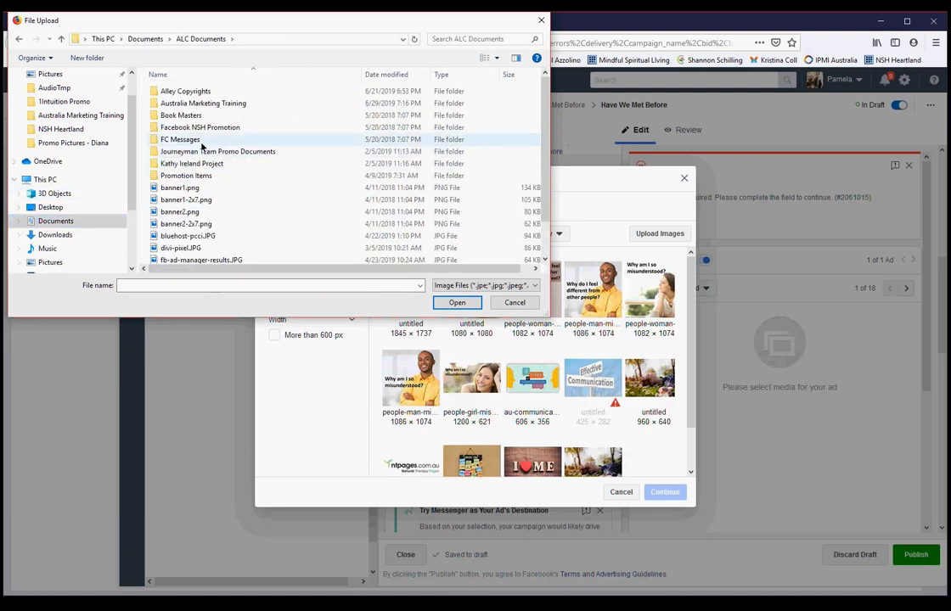
{"action": "left_click", "coordinate": [202, 105]}
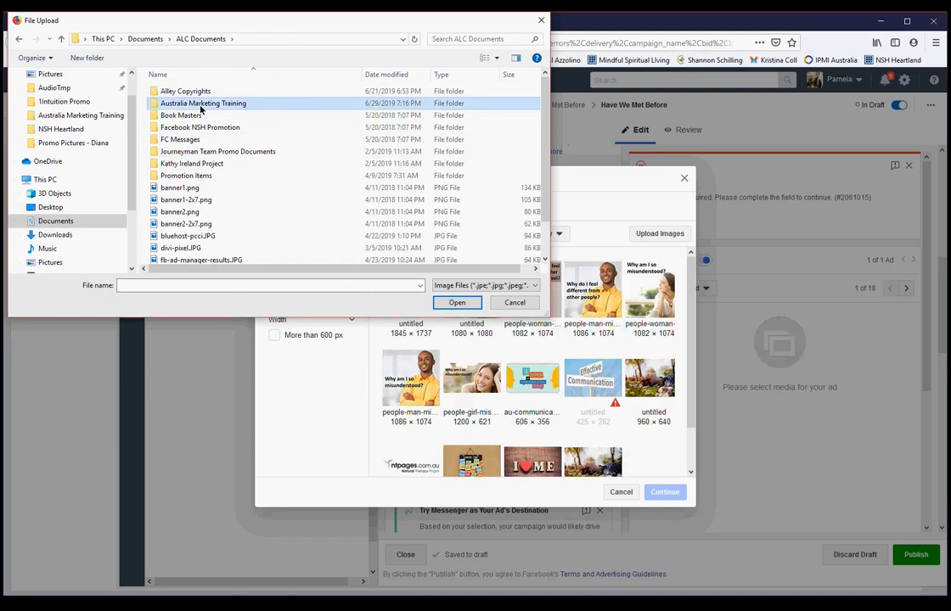
{"action": "double_click", "coordinate": [201, 106]}
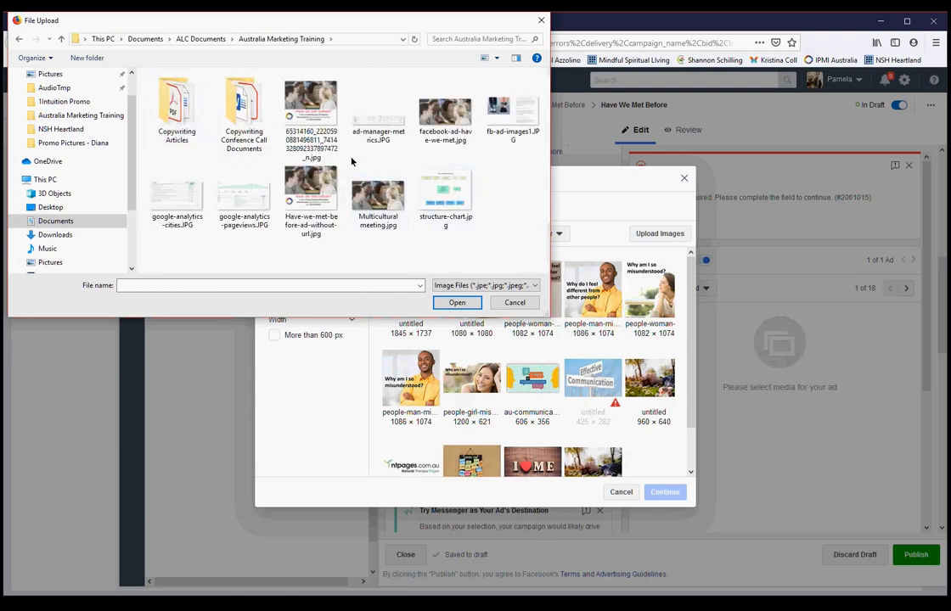
{"action": "left_click", "coordinate": [435, 123]}
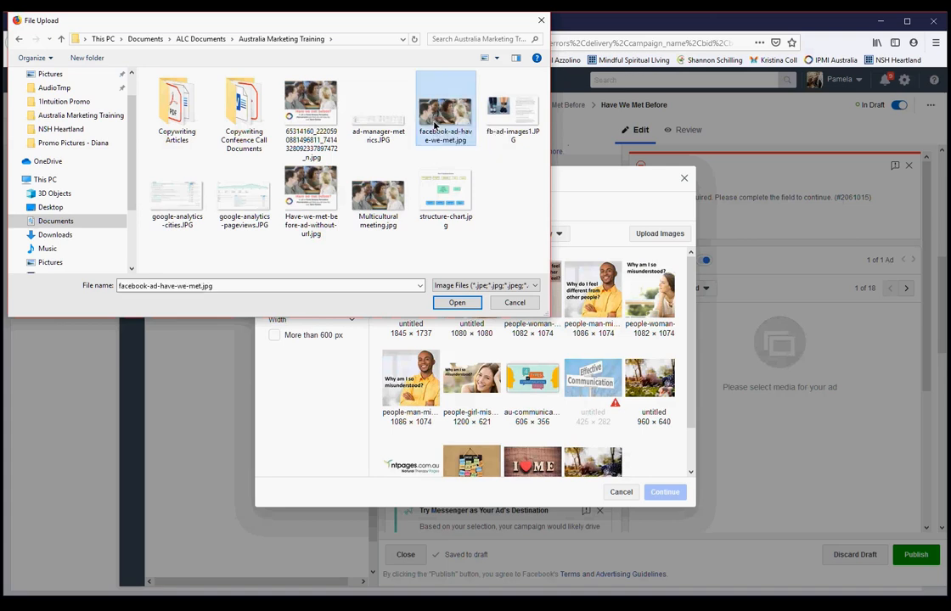
{"action": "left_click", "coordinate": [457, 304]}
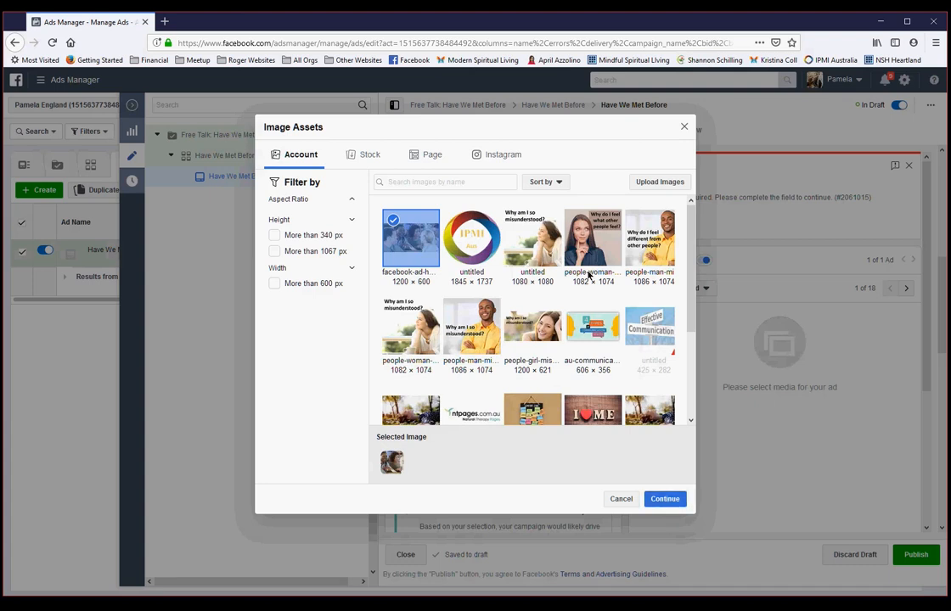
Step: Choose the 1200 × 600 facebook-ad-have-we-met image from the account's image assets and apply it to the ad
{"action": "left_click", "coordinate": [526, 332]}
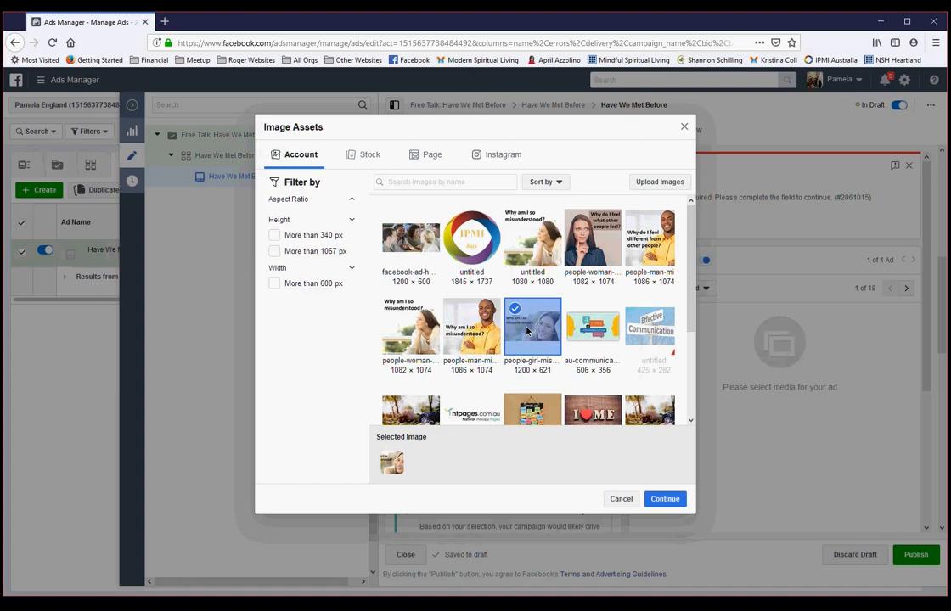
{"action": "left_click", "coordinate": [410, 246]}
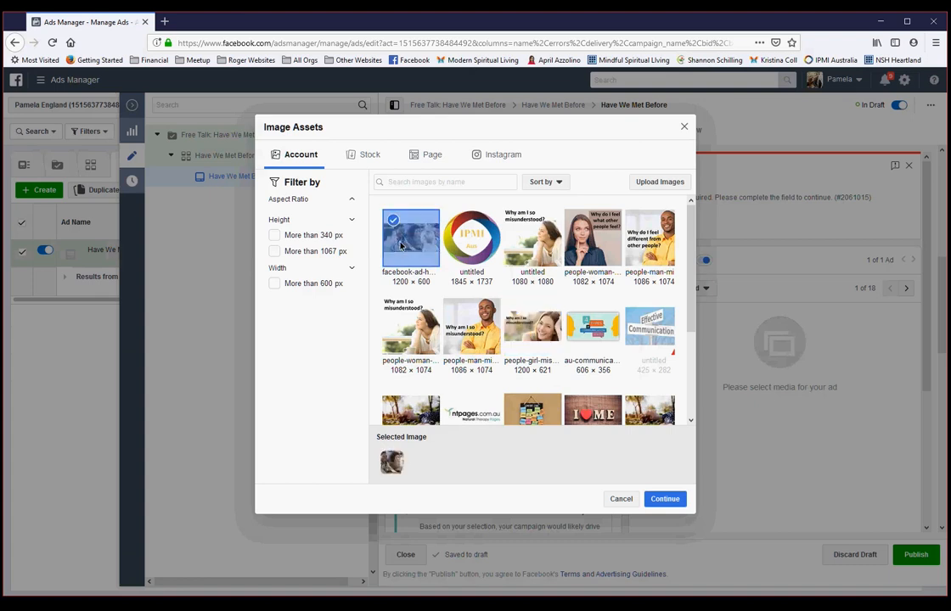
{"action": "left_click", "coordinate": [667, 500]}
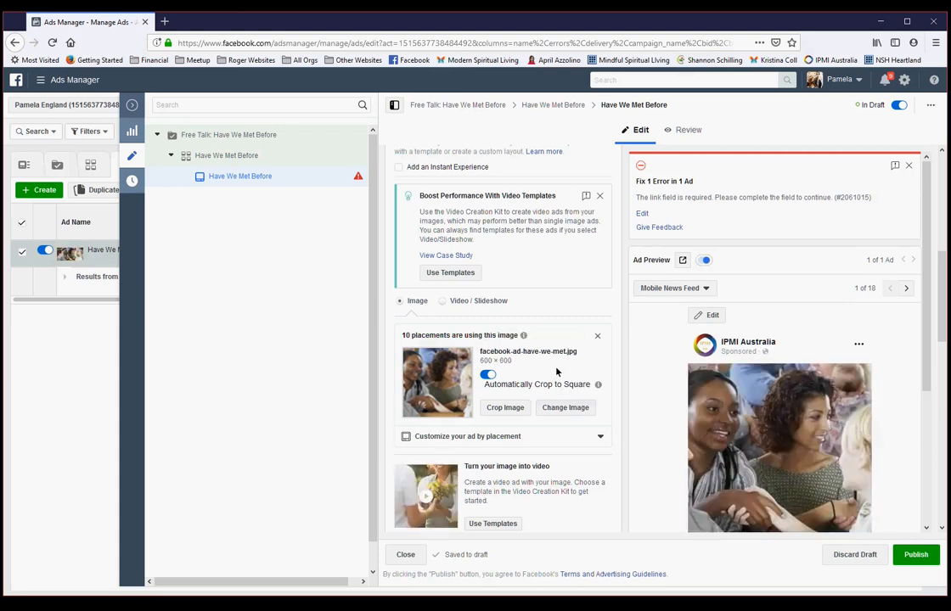
Step: Enter the ad text "A talk on Extra Sensory Perception, Reincarnation and how you can tune into your Spirit Guides"
{"action": "scroll", "coordinate": [567, 379], "scroll_direction": "down", "scroll_amount": 1}
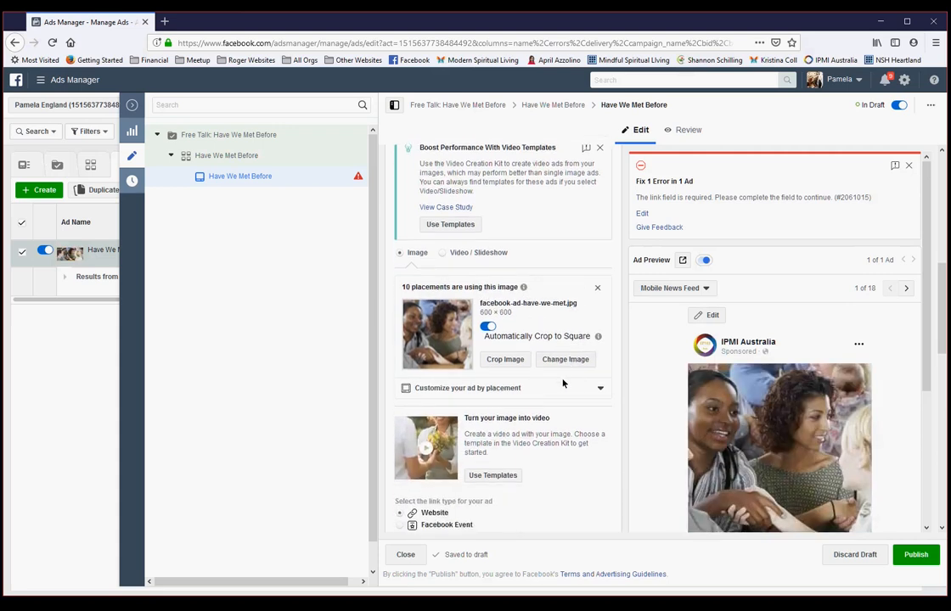
{"action": "scroll", "coordinate": [564, 382], "scroll_direction": "down", "scroll_amount": 1}
{"action": "scroll", "coordinate": [556, 380], "scroll_direction": "down", "scroll_amount": 2}
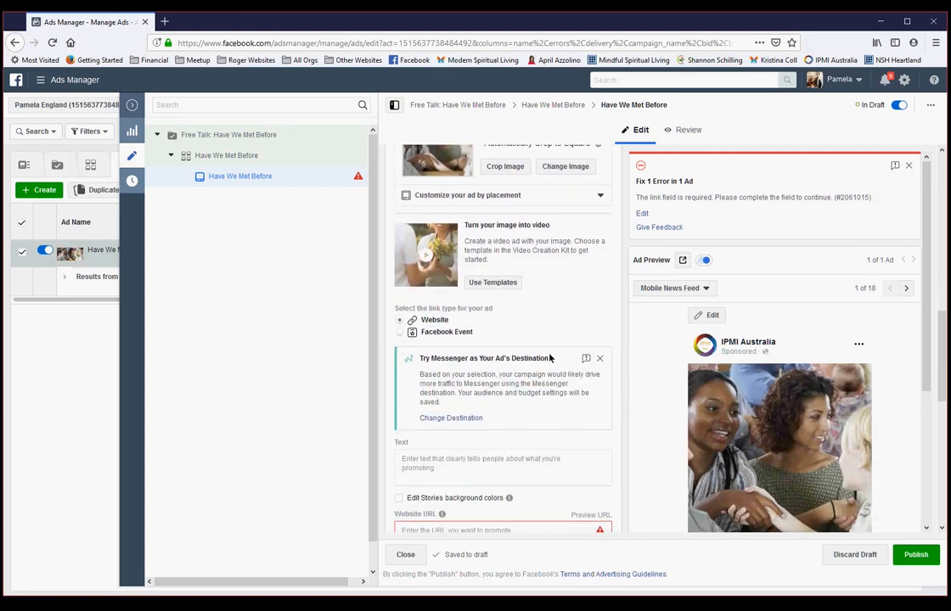
{"action": "scroll", "coordinate": [560, 341], "scroll_direction": "down", "scroll_amount": 1}
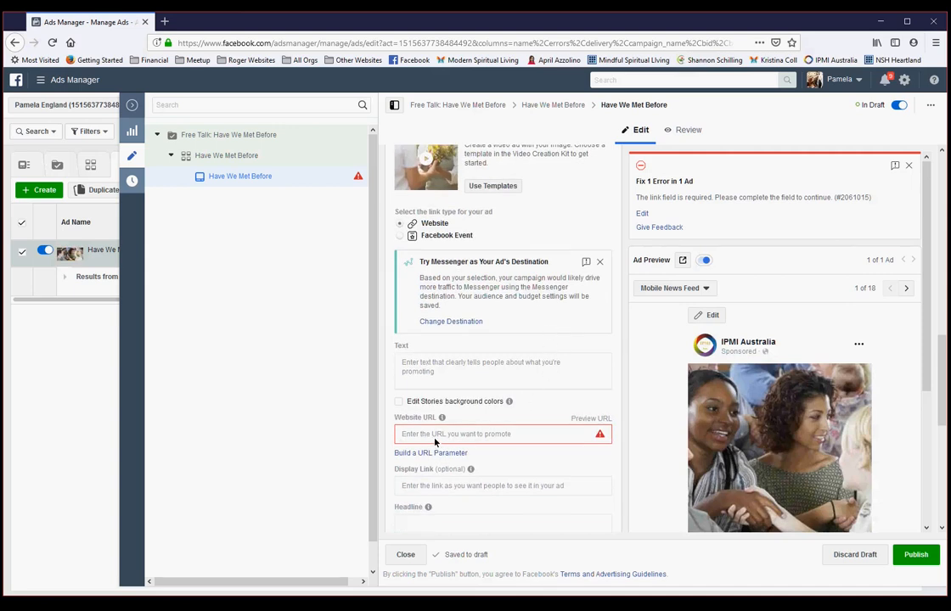
{"action": "left_click", "coordinate": [409, 372]}
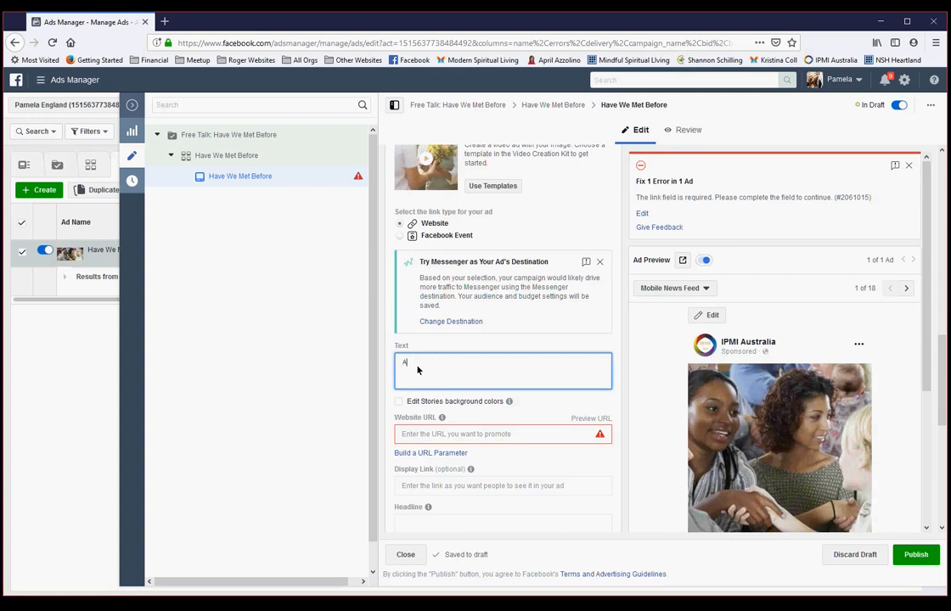
{"action": "type", "text": "talk on"}
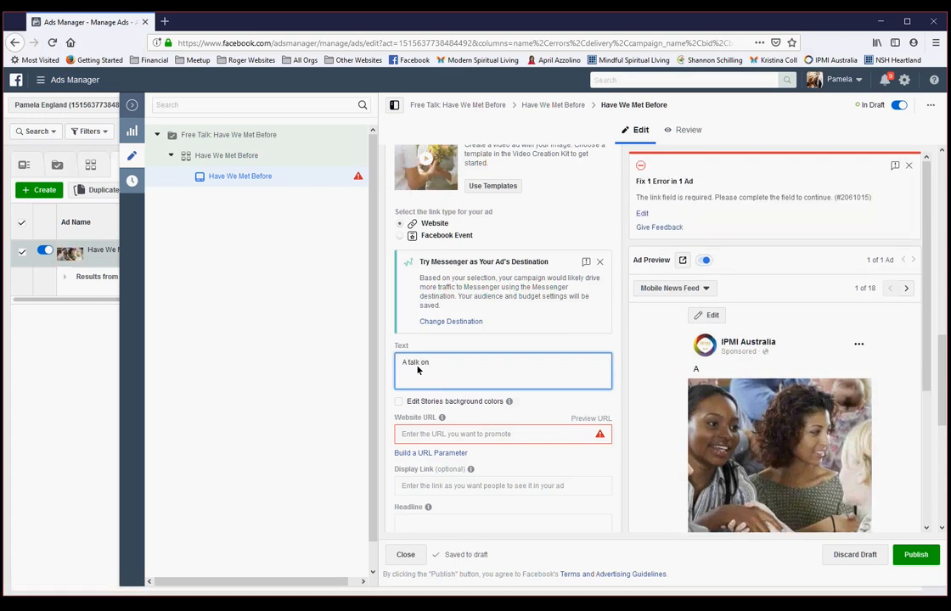
{"action": "type", "text": " Extra Sensory Perc"}
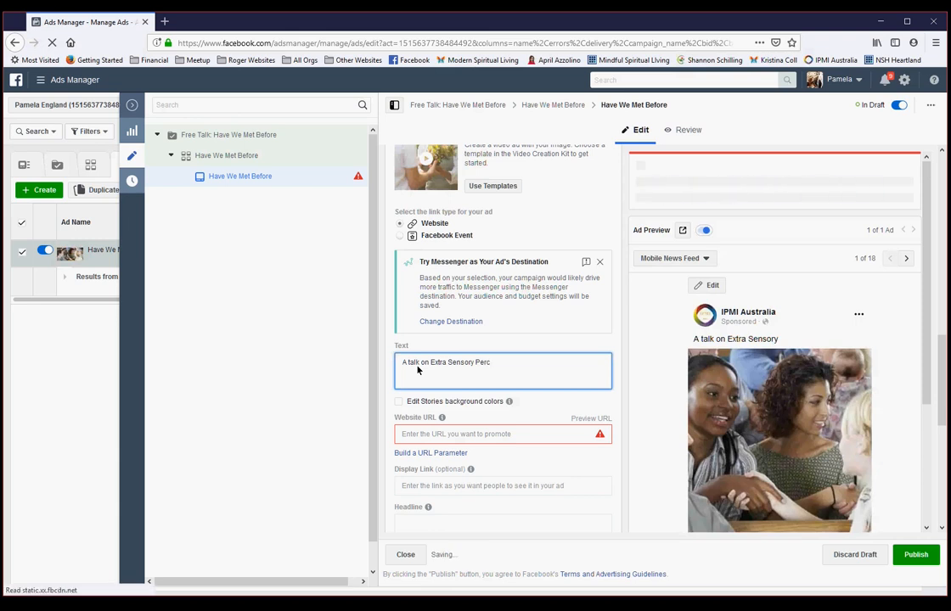
{"action": "type", "text": "eptio"}
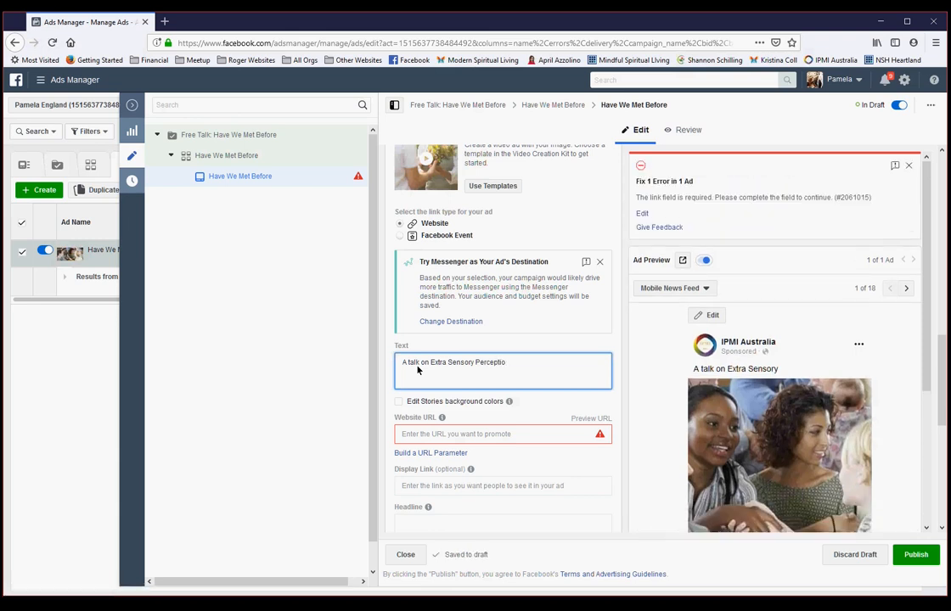
{"action": "type", "text": "n."}
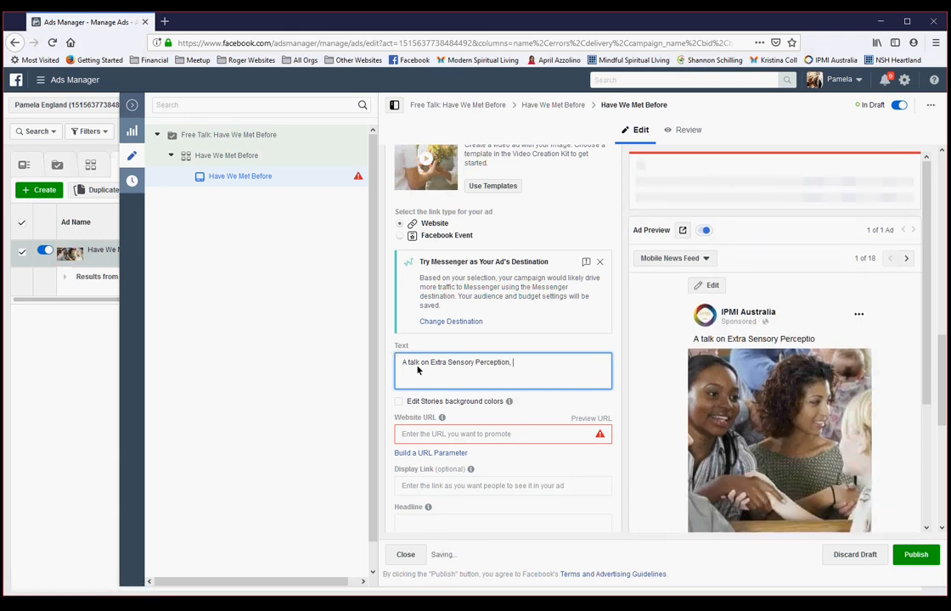
{"action": "type", "text": " Reincarnation"}
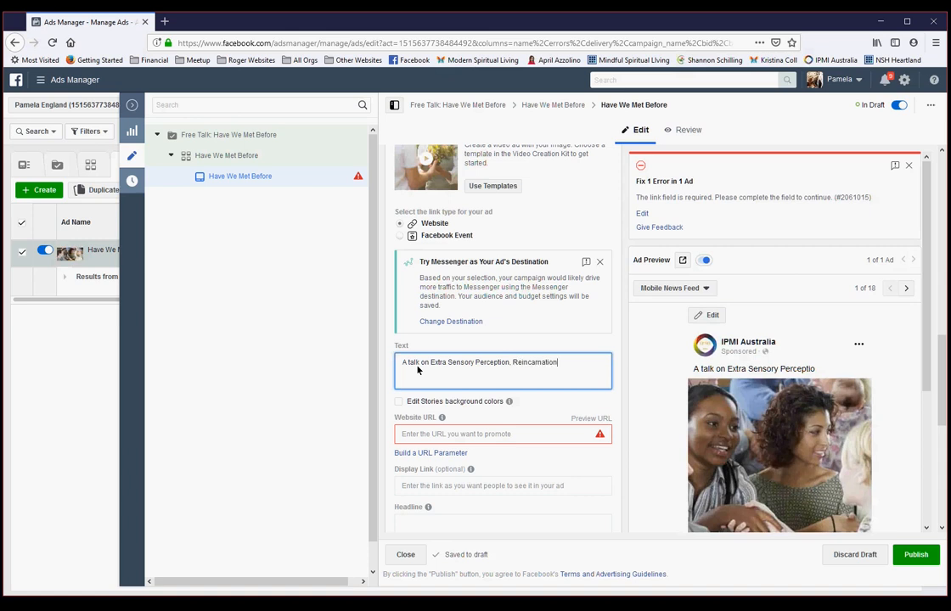
{"action": "type", "text": " an"}
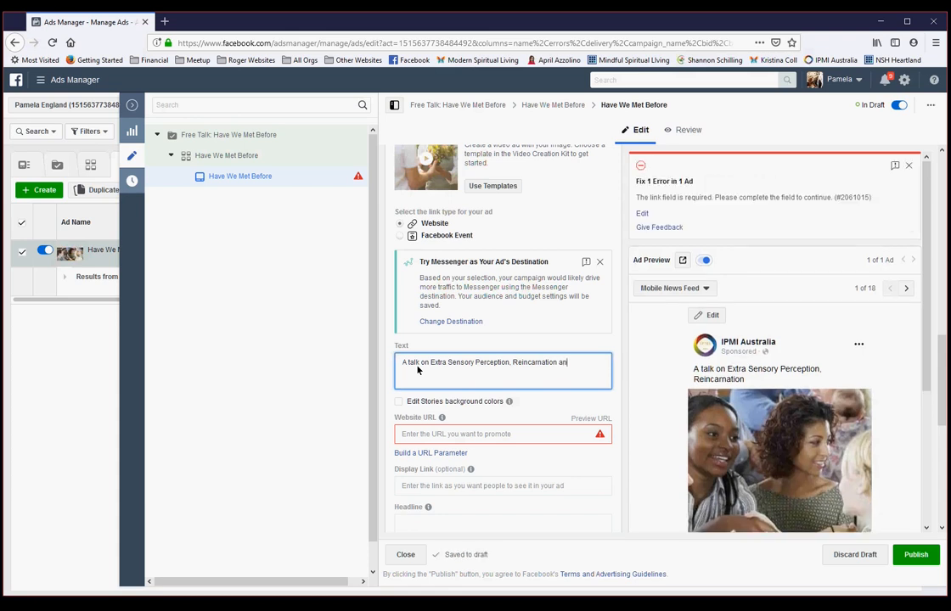
{"action": "type", "text": "d how t"}
{"action": "key", "text": "BackSpace"}
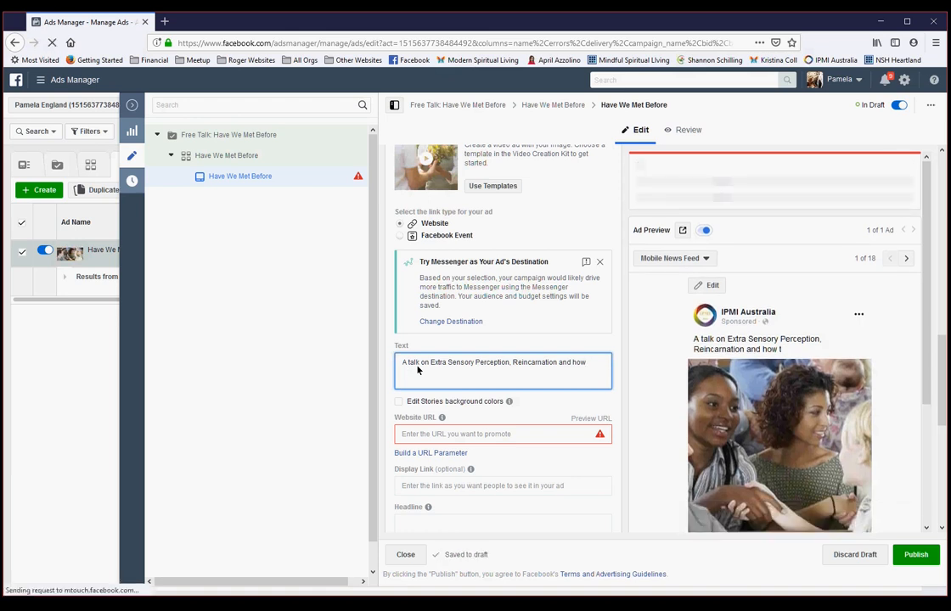
{"action": "type", "text": "you"}
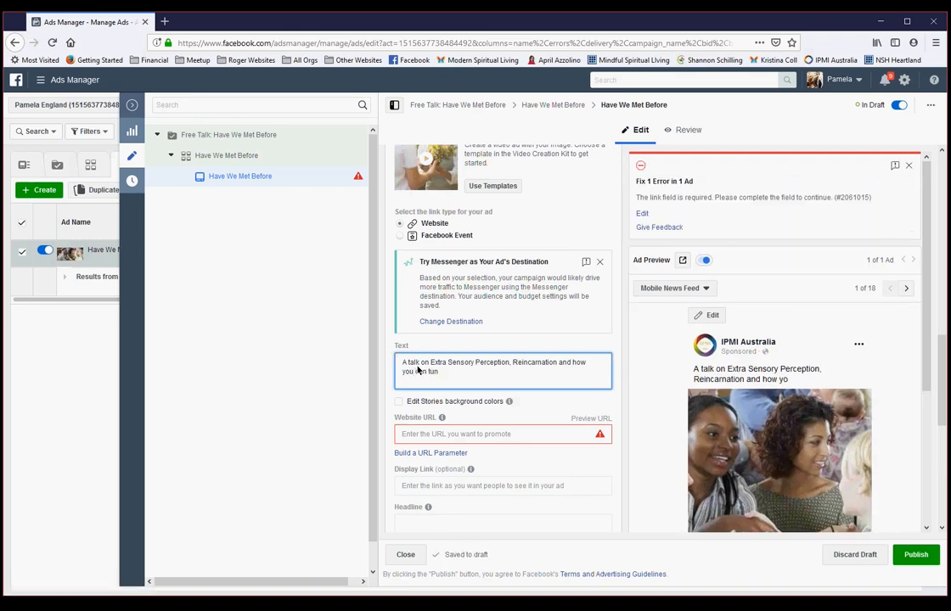
{"action": "type", "text": "can tune int"}
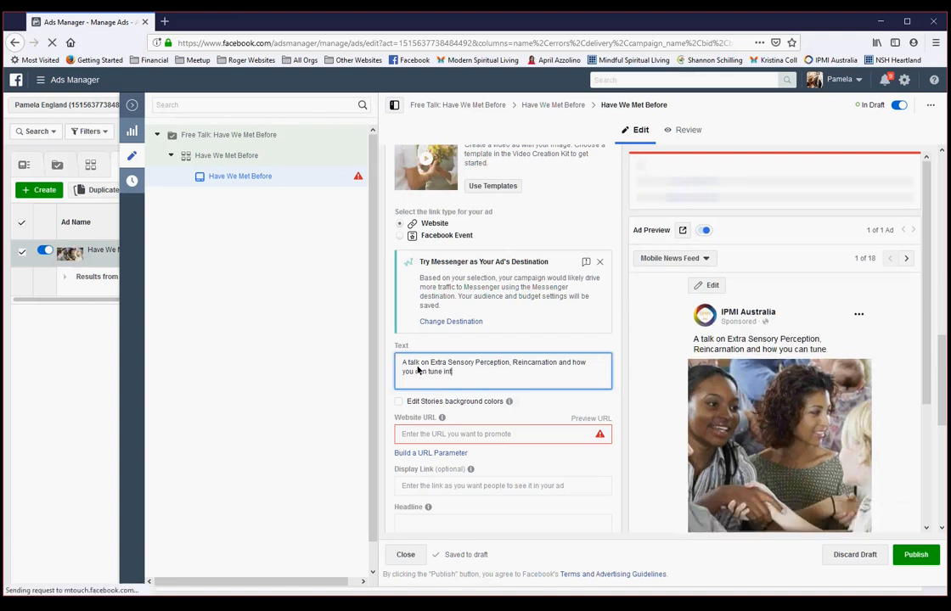
{"action": "type", "text": "o y"}
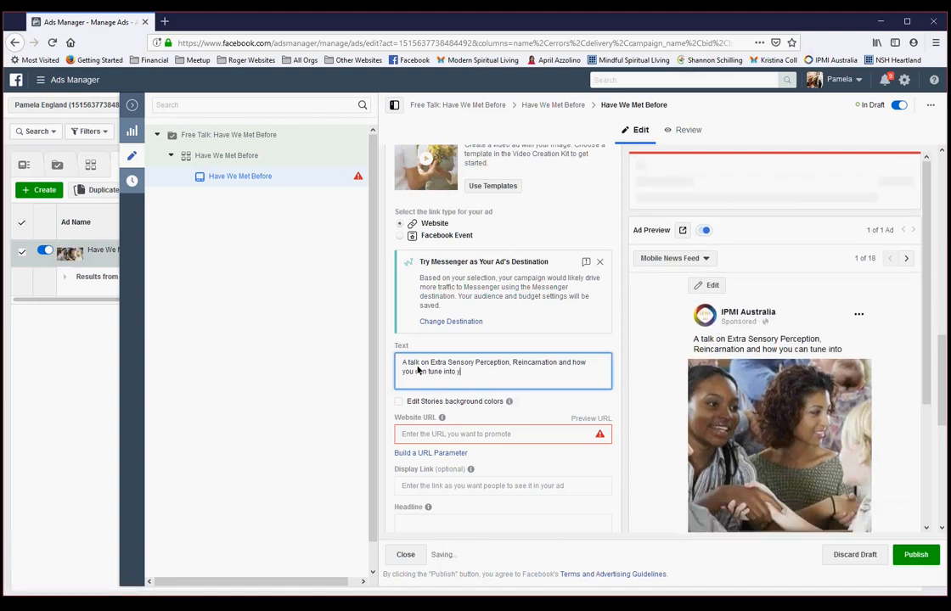
{"action": "type", "text": "our S"}
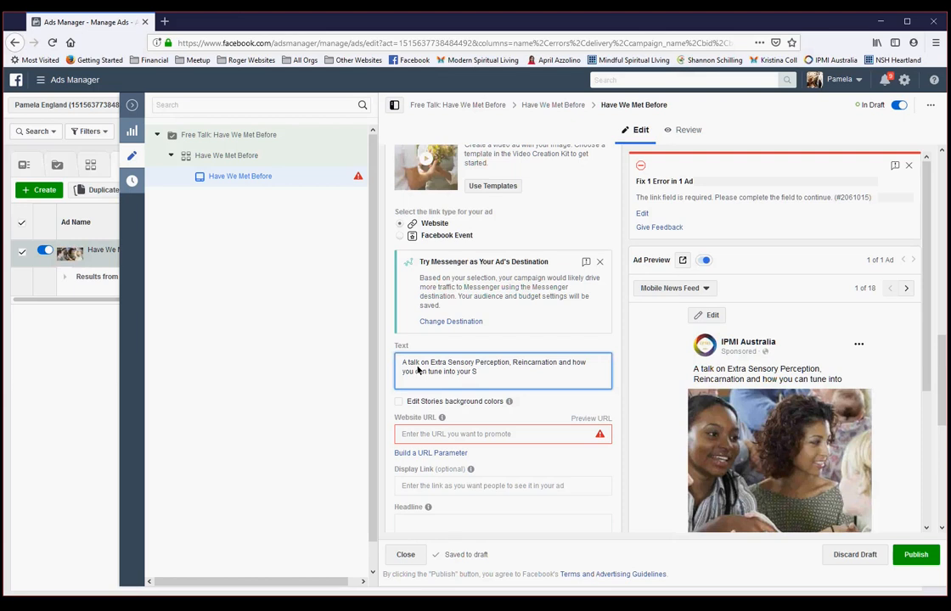
{"action": "type", "text": "pirit Guides"}
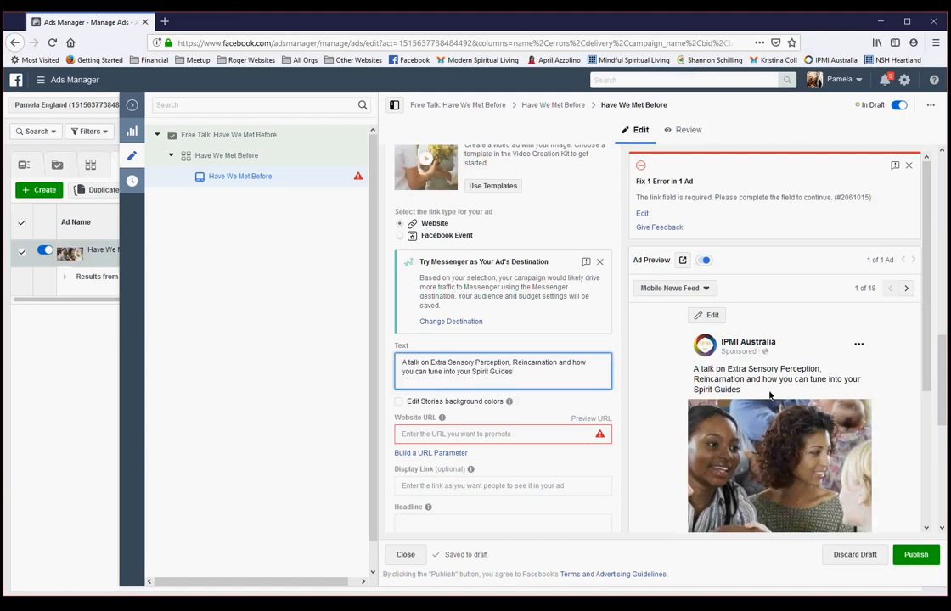
Step: Examine the ad preview in the Mobile News Feed and Desktop News Feed placements, and return to Mobile News Feed
{"action": "scroll", "coordinate": [927, 335], "scroll_direction": "down", "scroll_amount": 1}
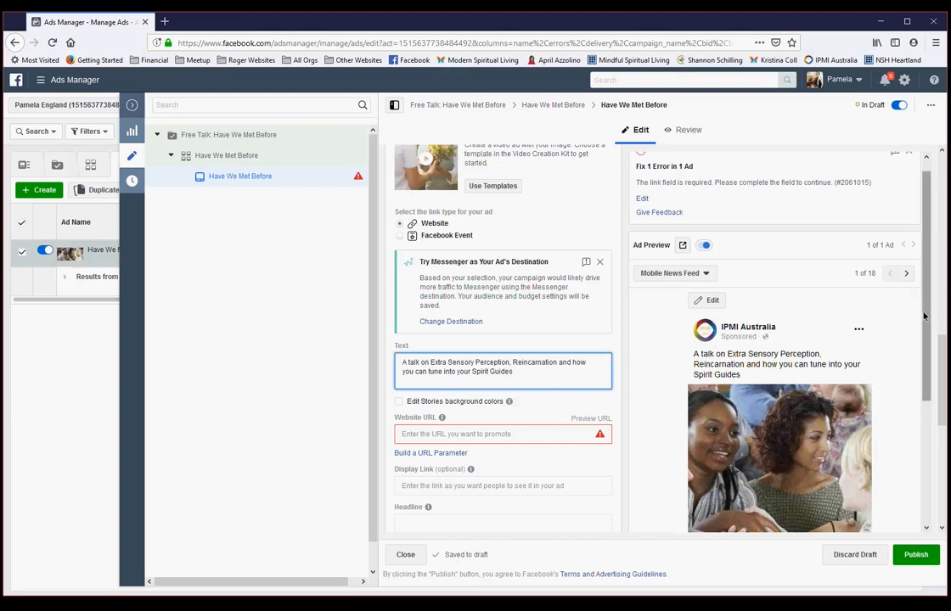
{"action": "scroll", "coordinate": [925, 327], "scroll_direction": "down", "scroll_amount": 1}
{"action": "scroll", "coordinate": [934, 335], "scroll_direction": "down", "scroll_amount": 1}
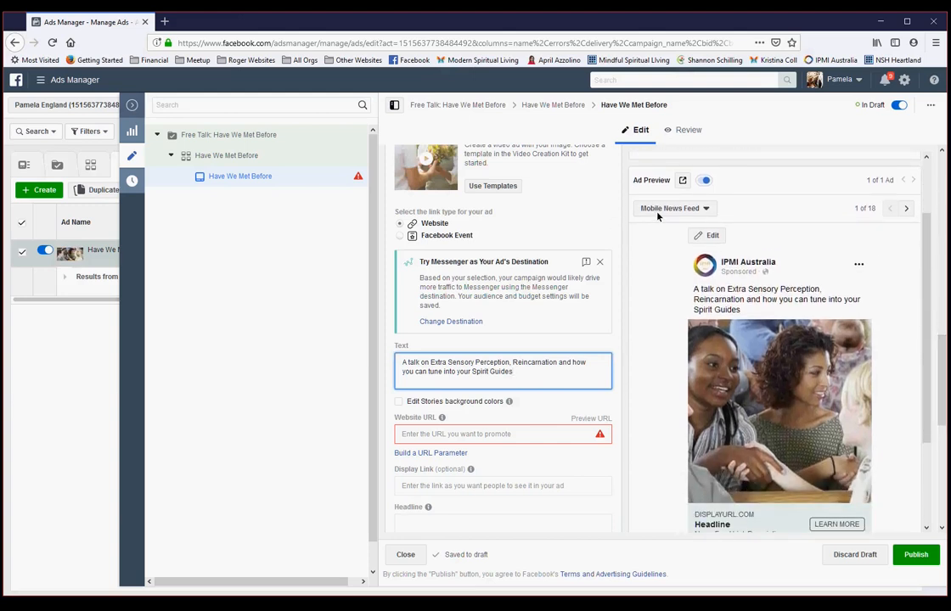
{"action": "left_click", "coordinate": [706, 211]}
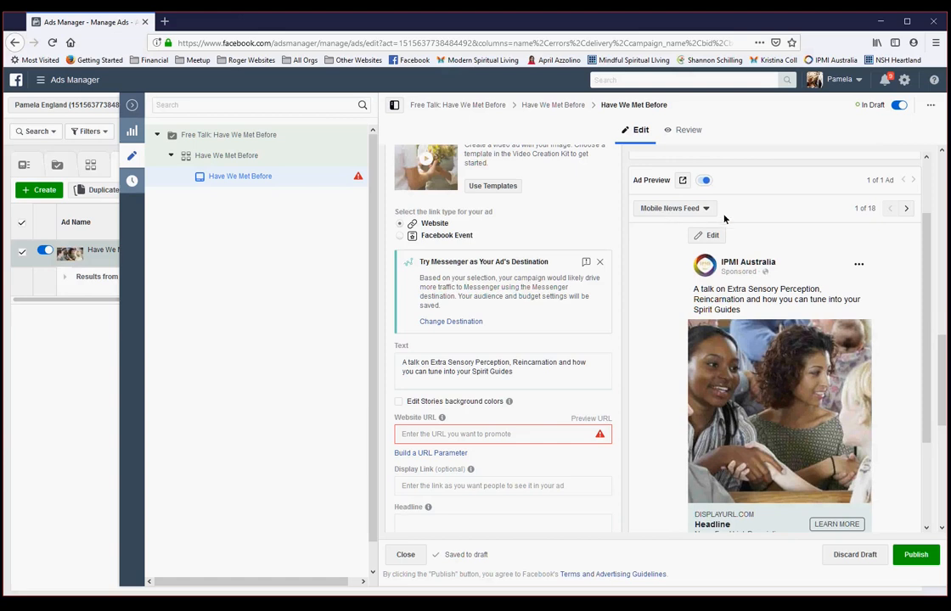
{"action": "left_click", "coordinate": [907, 209]}
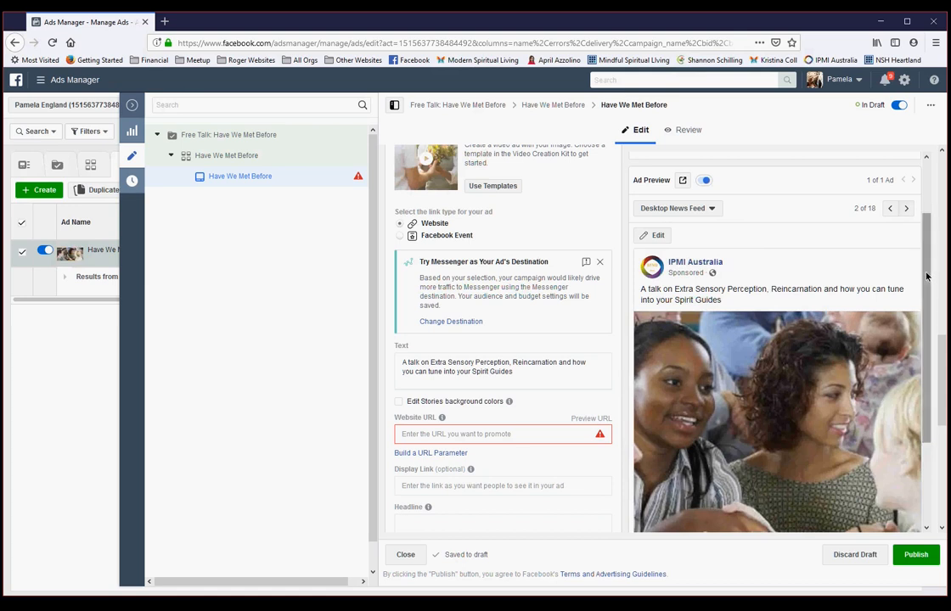
{"action": "left_click_drag", "start_coordinate": [926, 276], "coordinate": [915, 250]}
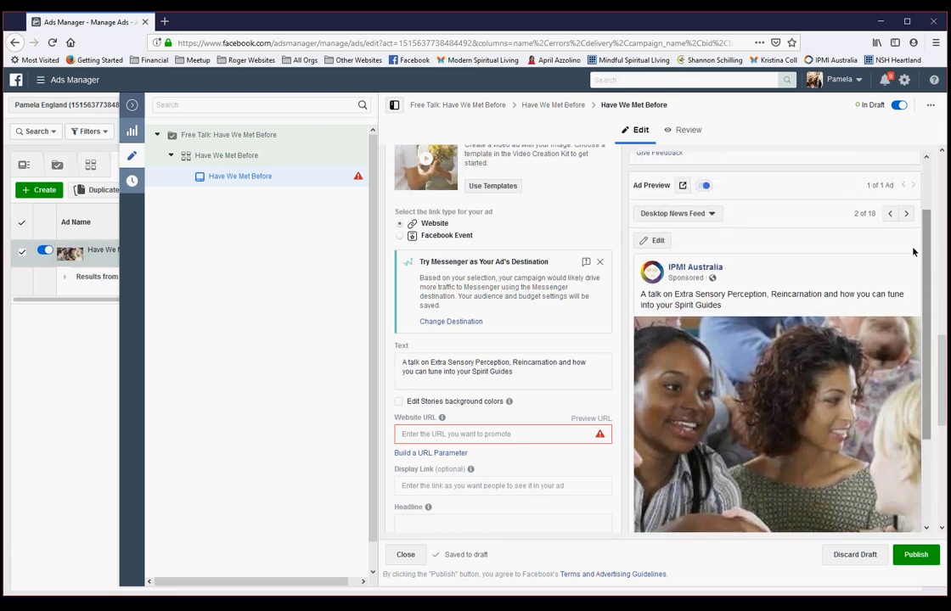
{"action": "left_click", "coordinate": [891, 217]}
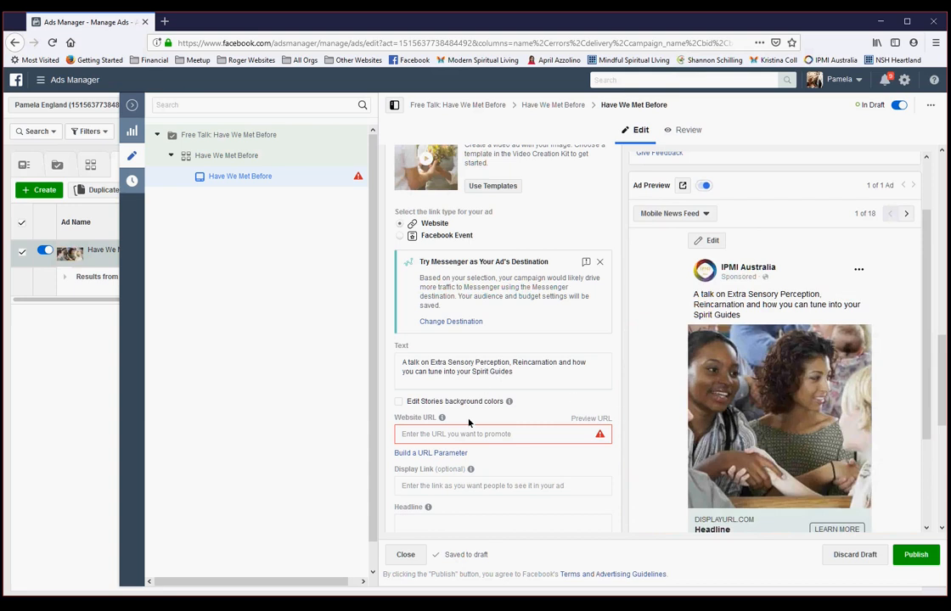
Step: Switch to the Chrome window and open the "Have we met before? – Free Presentations throughout Australia" event page from the IPMI Australia website's IPMI Events
{"action": "left_click", "coordinate": [425, 439]}
{"action": "key", "text": "alt+Tab"}
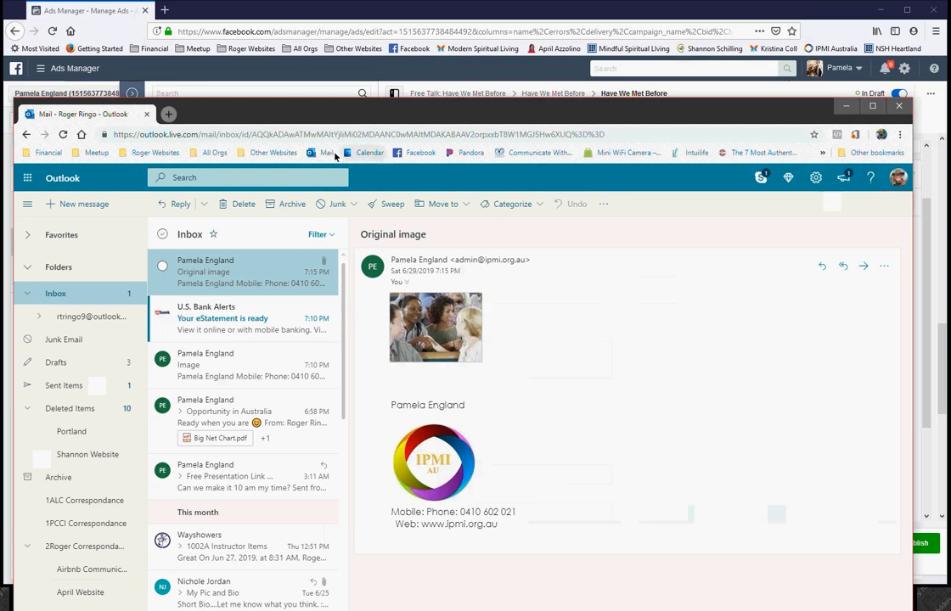
{"action": "left_click", "coordinate": [212, 153]}
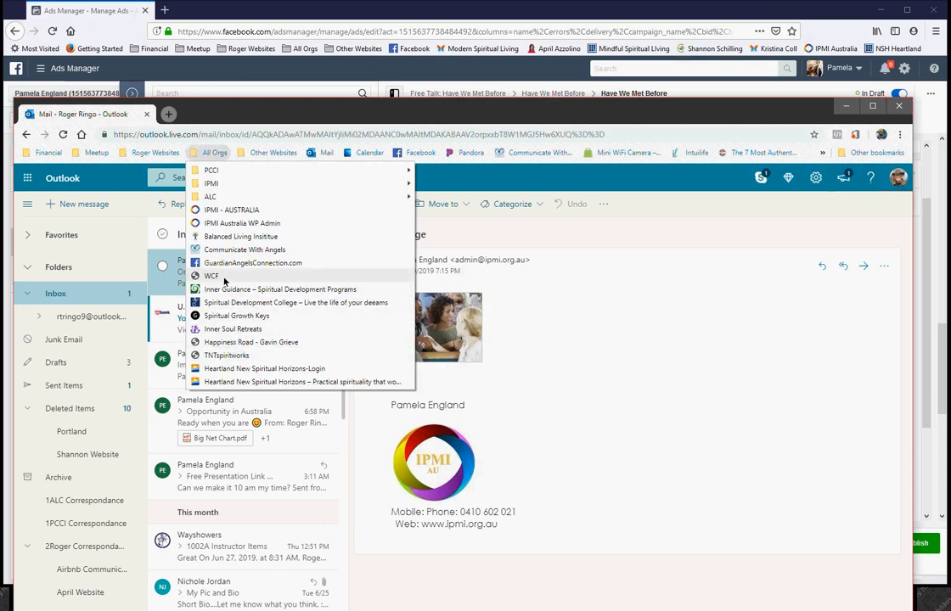
{"action": "left_click", "coordinate": [225, 212]}
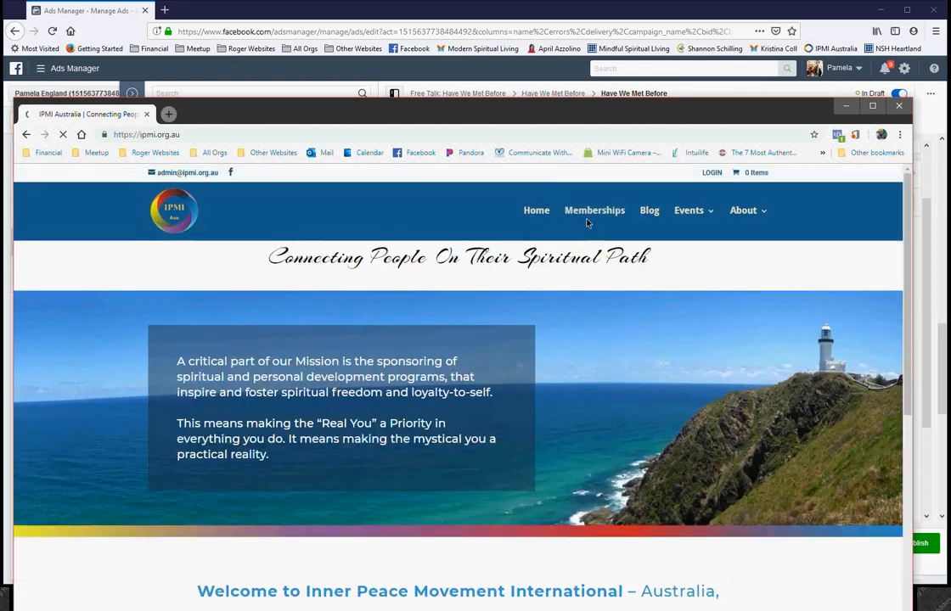
{"action": "left_click", "coordinate": [690, 211]}
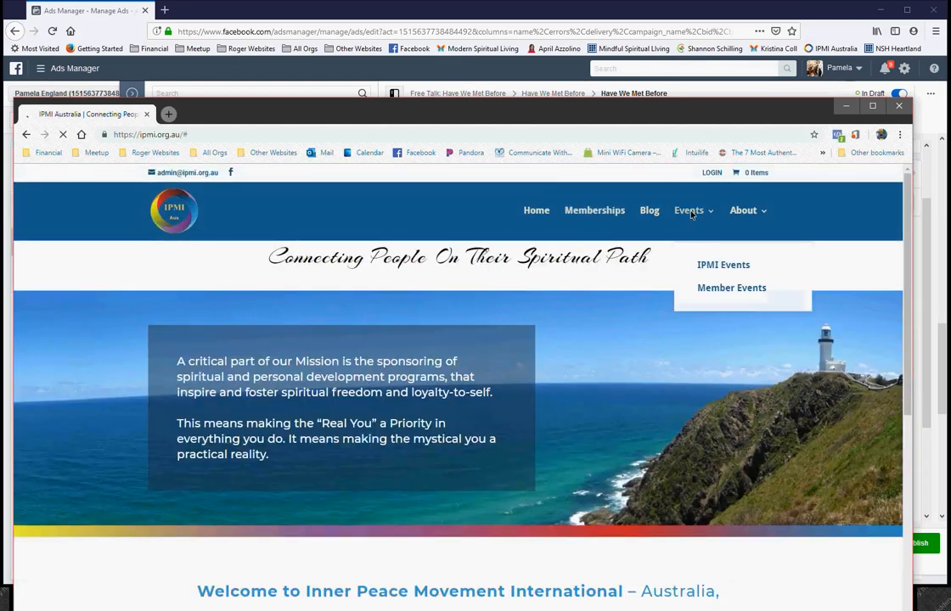
{"action": "left_click", "coordinate": [719, 265]}
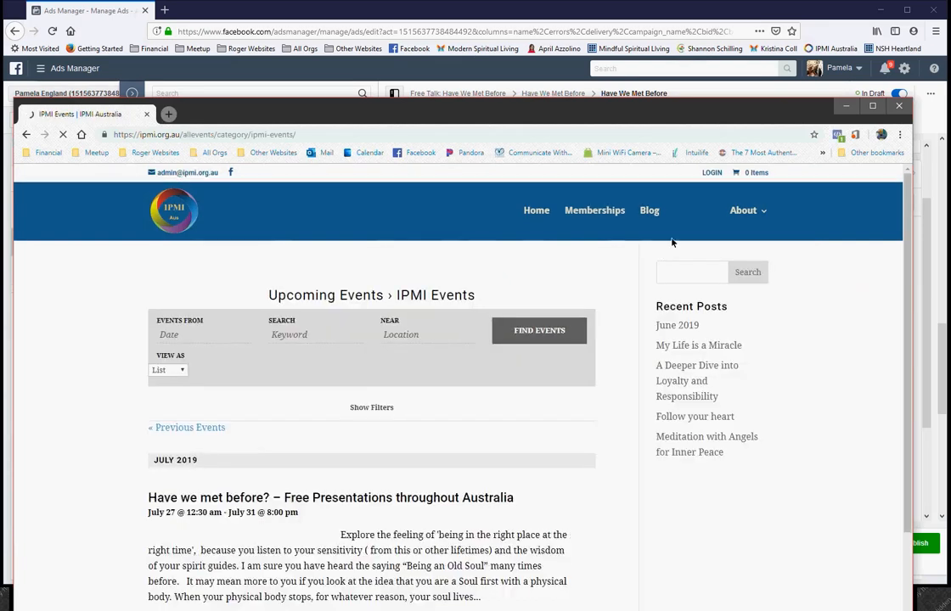
{"action": "scroll", "coordinate": [459, 280], "scroll_direction": "down", "scroll_amount": 2}
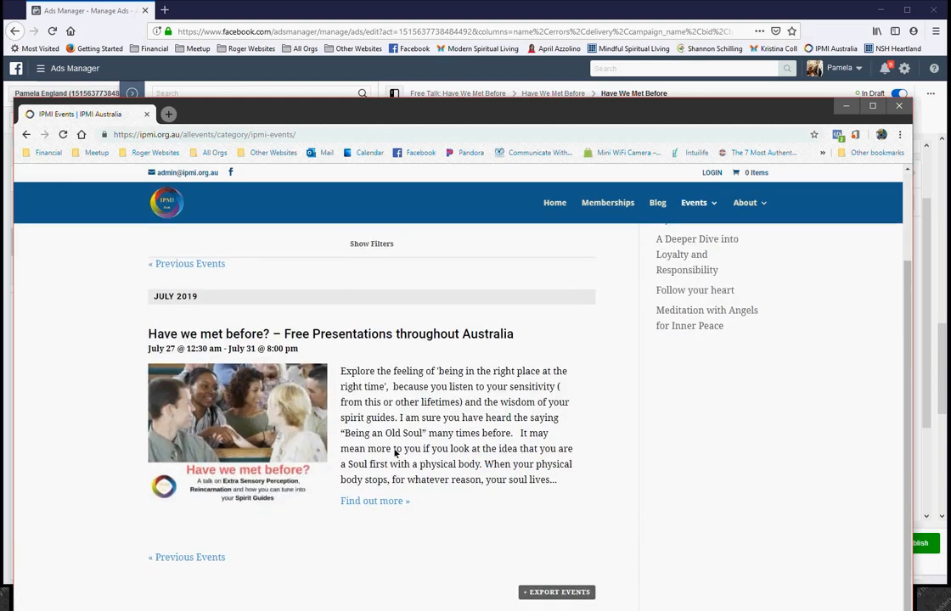
{"action": "left_click", "coordinate": [366, 503]}
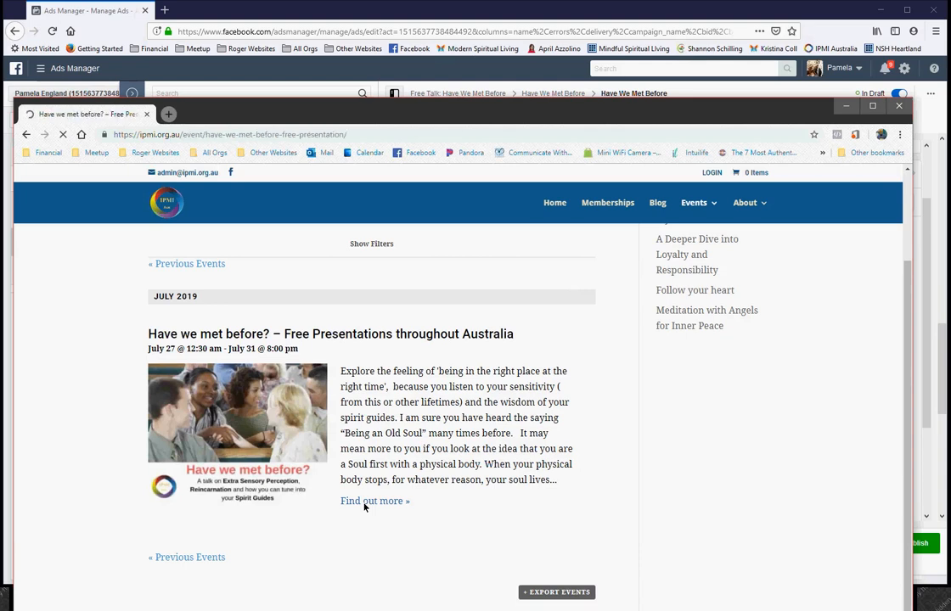
Step: Copy the event page's address and paste it as the ad's Website URL in Ads Manager
{"action": "left_click", "coordinate": [206, 135]}
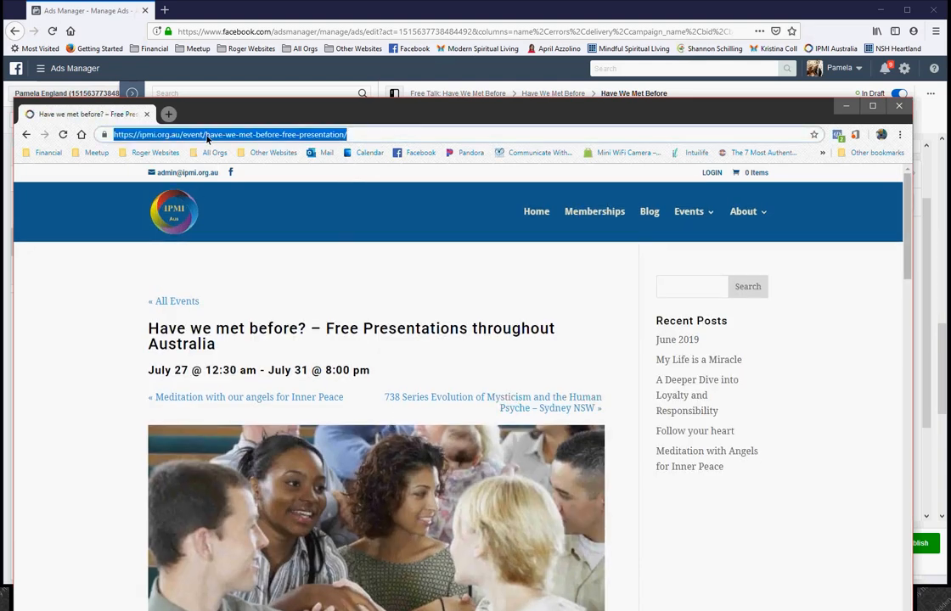
{"action": "right_click", "coordinate": [206, 136]}
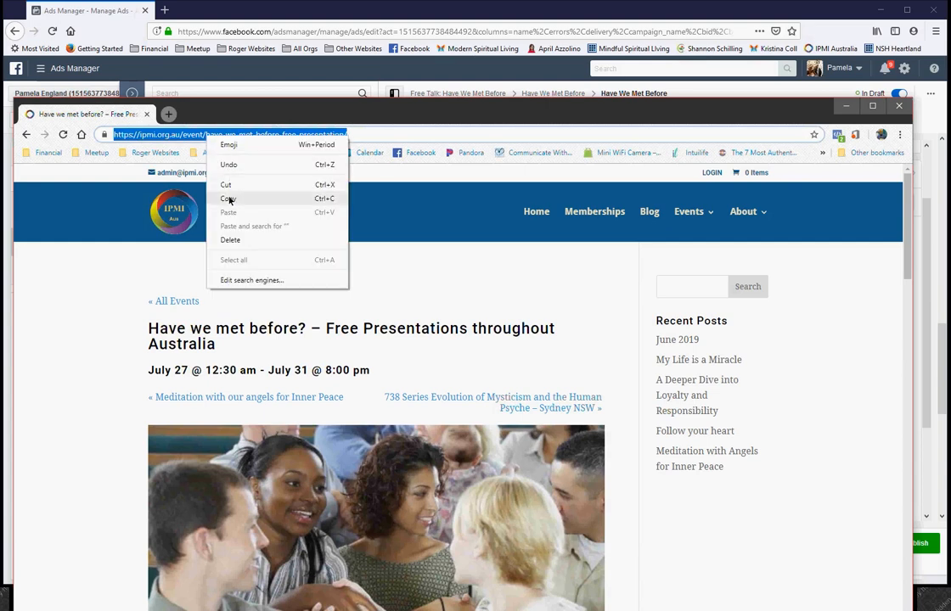
{"action": "left_click", "coordinate": [202, 175]}
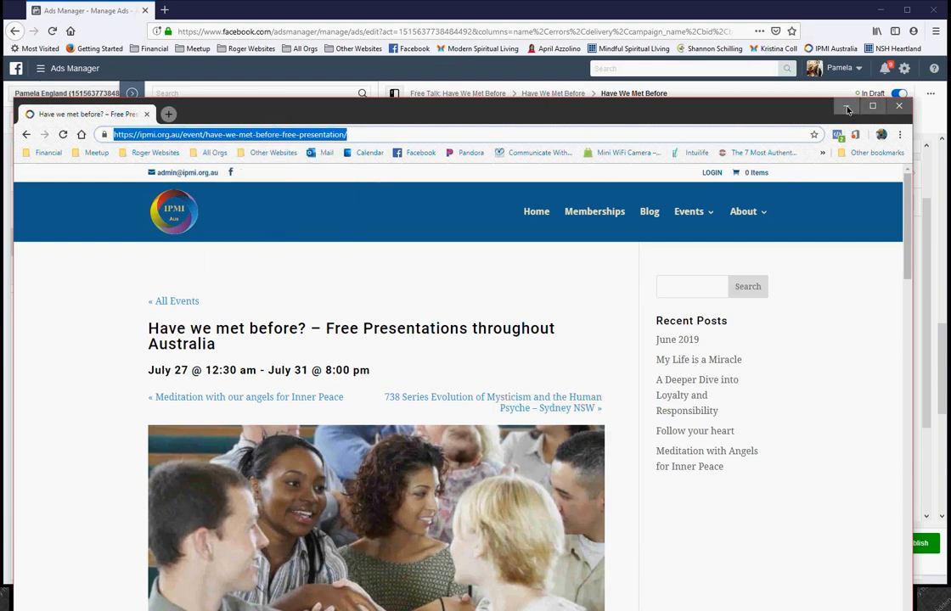
{"action": "left_click", "coordinate": [746, 93]}
{"action": "left_click", "coordinate": [404, 437]}
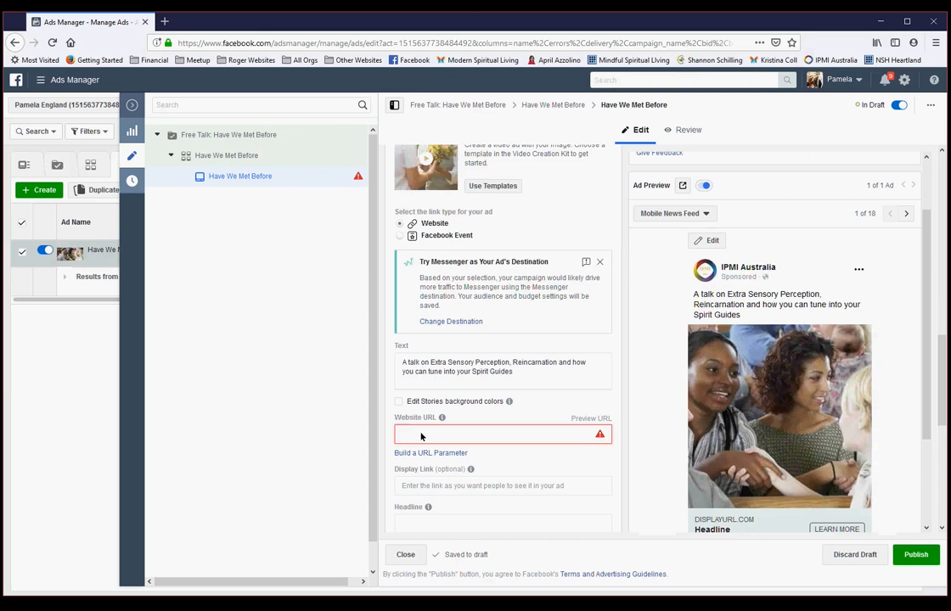
{"action": "right_click", "coordinate": [420, 436]}
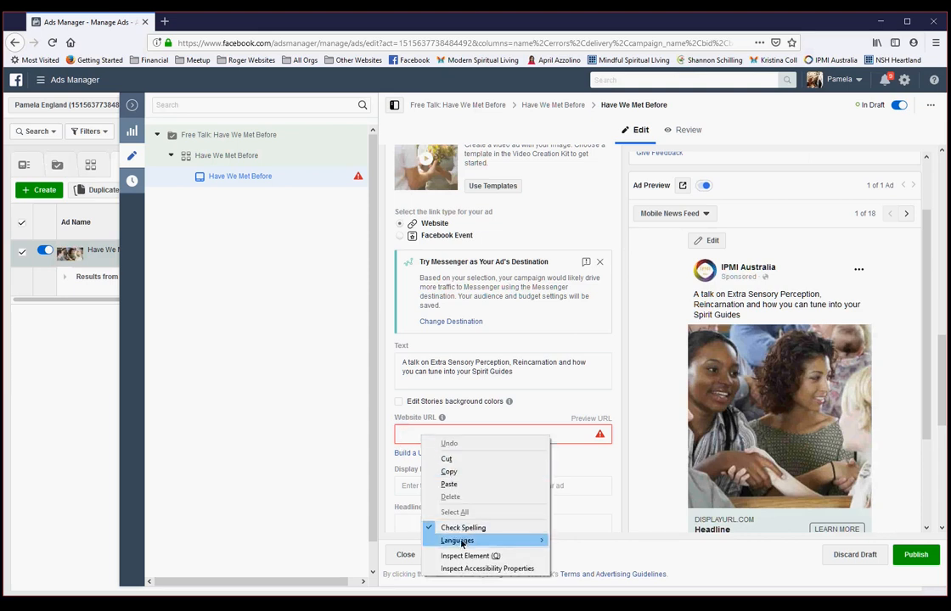
{"action": "left_click", "coordinate": [448, 484]}
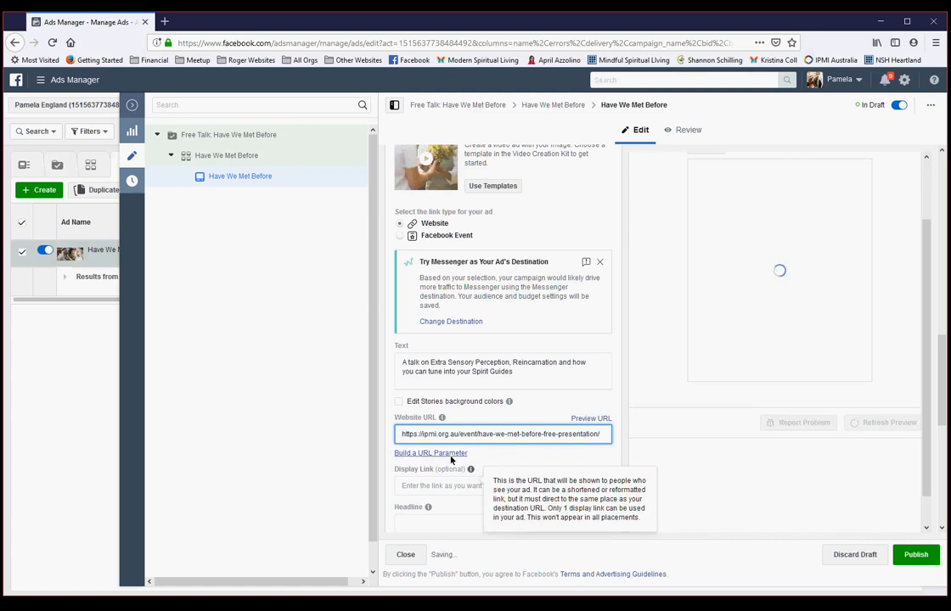
Step: Enter the ad headline "Have We Met Before - Free Presentation"
{"action": "scroll", "coordinate": [467, 442], "scroll_direction": "down", "scroll_amount": 1}
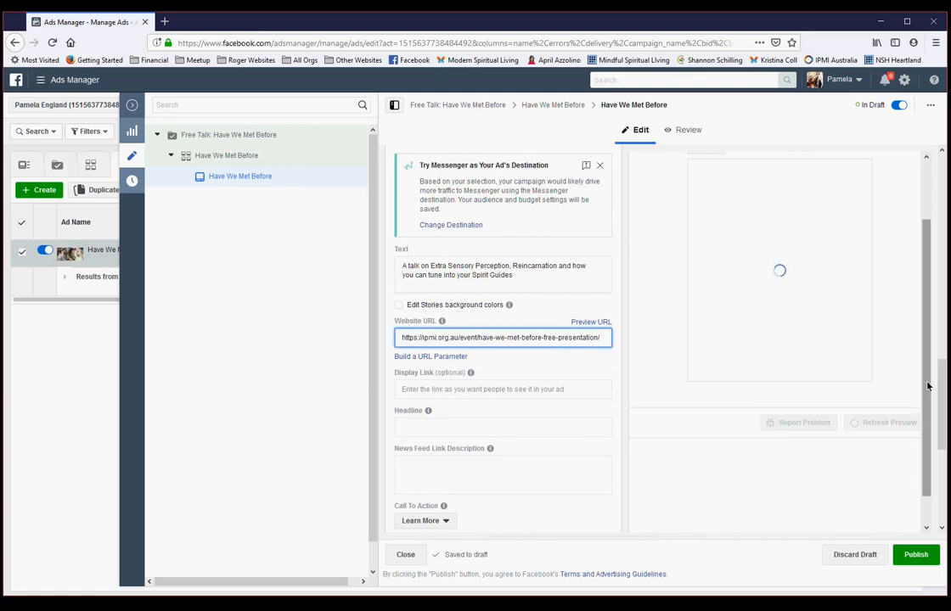
{"action": "left_click_drag", "start_coordinate": [928, 383], "coordinate": [928, 377]}
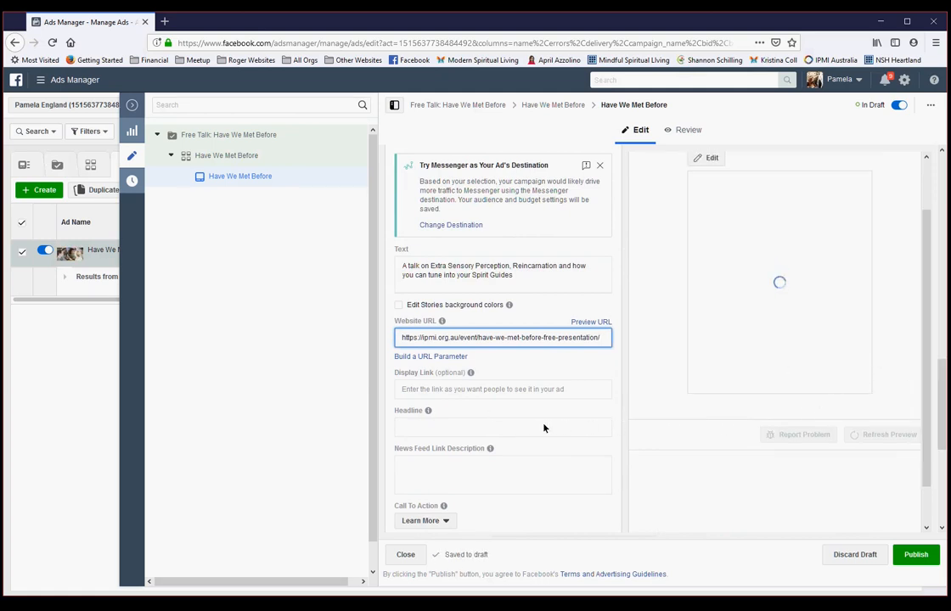
{"action": "left_click", "coordinate": [449, 433]}
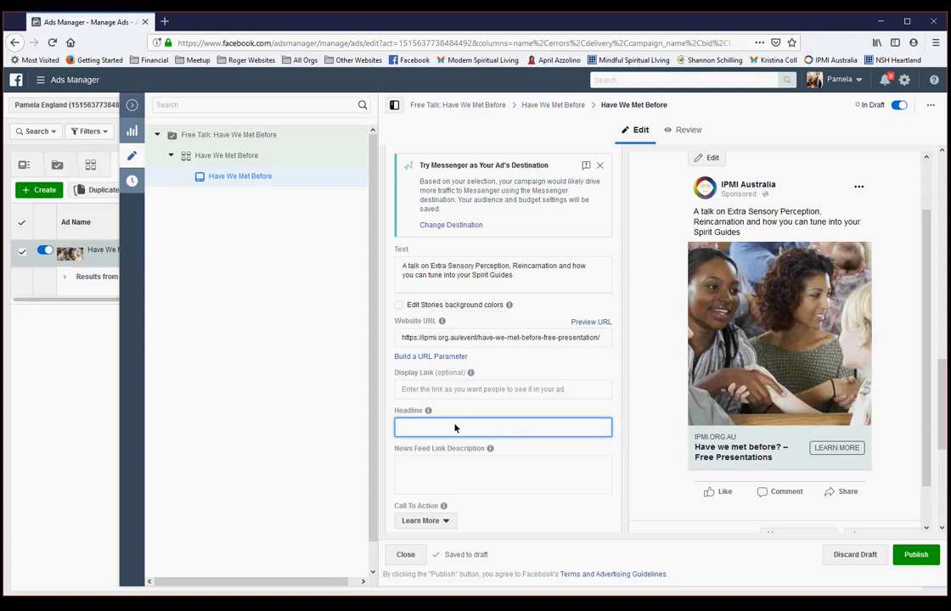
{"action": "type", "text": "Have We Met Bef"}
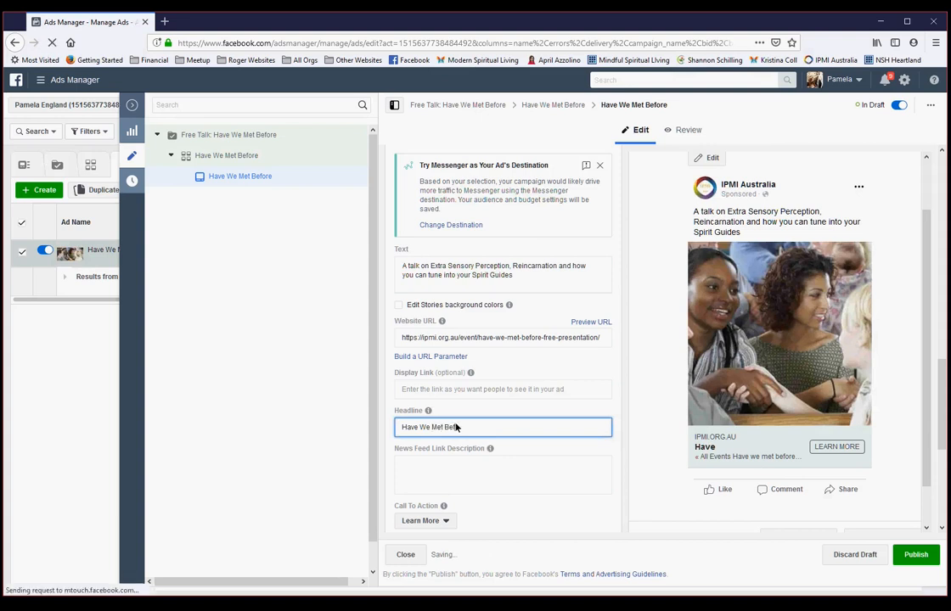
{"action": "type", "text": "ore"}
{"action": "type", "text": "- "}
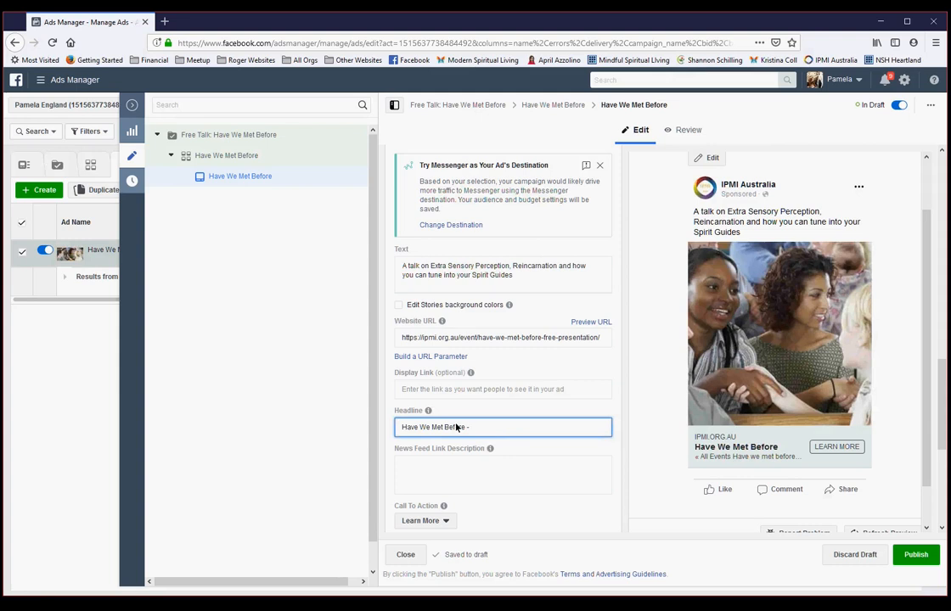
{"action": "type", "text": "Free"}
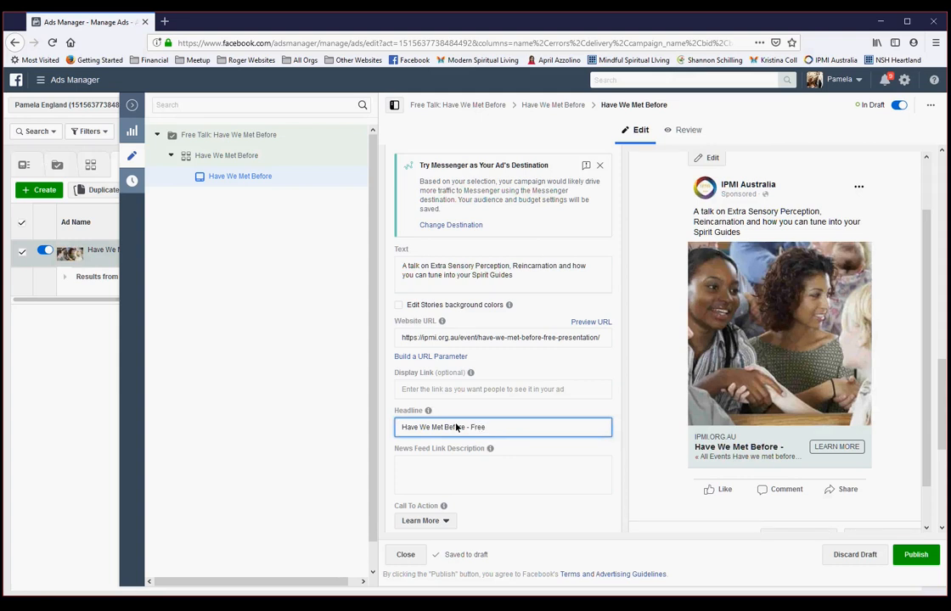
{"action": "type", "text": " P"}
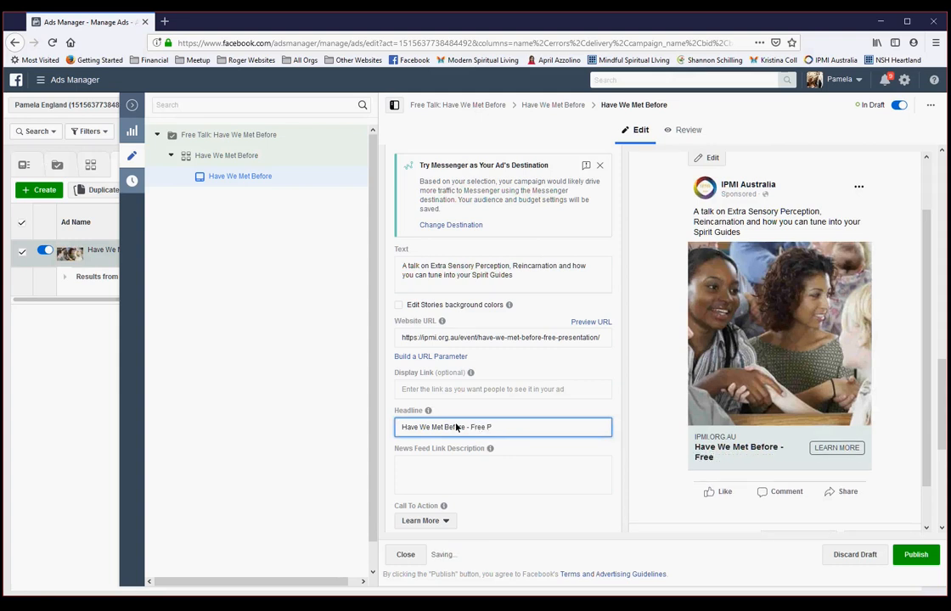
{"action": "type", "text": "resentation"}
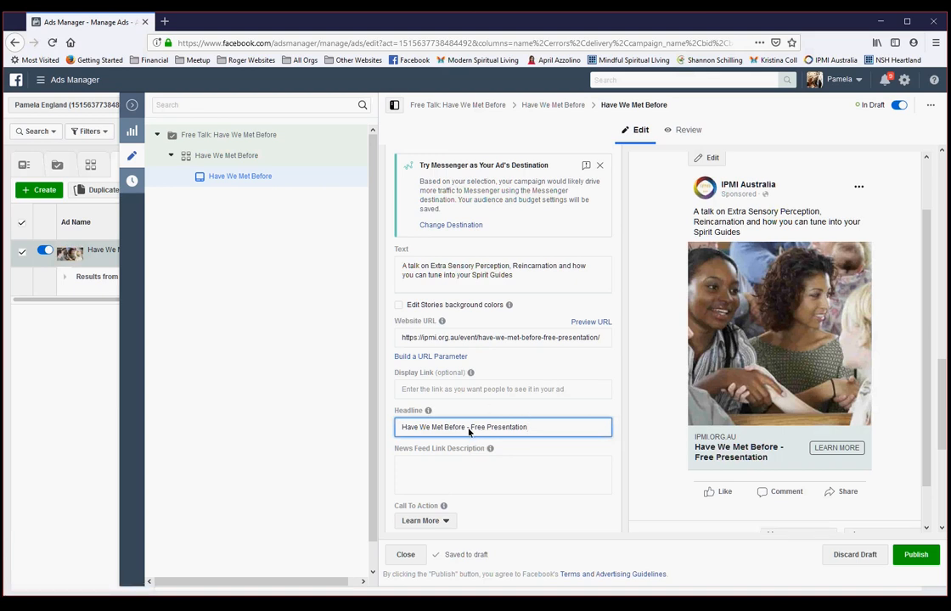
Step: Remove the hyphen from the headline so it reads "Have We Met Before Free Presentation"
{"action": "key", "text": "BackSpace"}
{"action": "key", "text": "BackSpace"}
{"action": "key", "text": "BackSpace"}
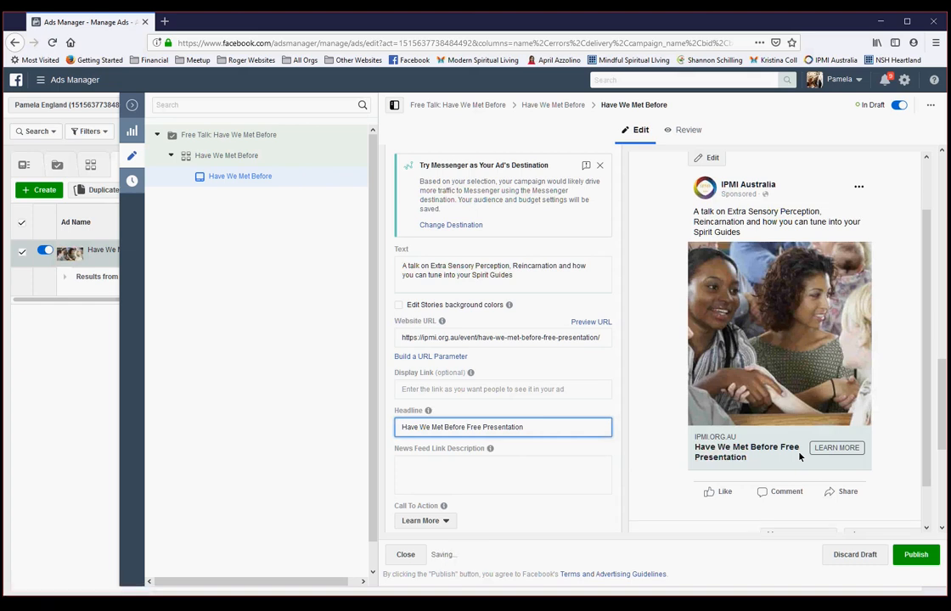
Step: Leave the News Feed Link Description empty and choose Learn More as the ad's call to action
{"action": "left_click", "coordinate": [408, 482]}
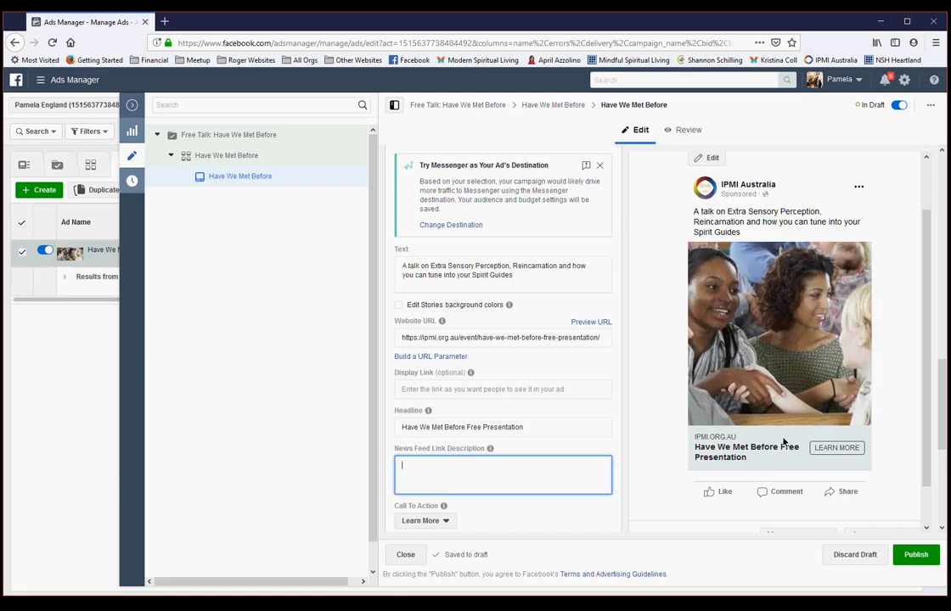
{"action": "scroll", "coordinate": [525, 516], "scroll_direction": "down", "scroll_amount": 1}
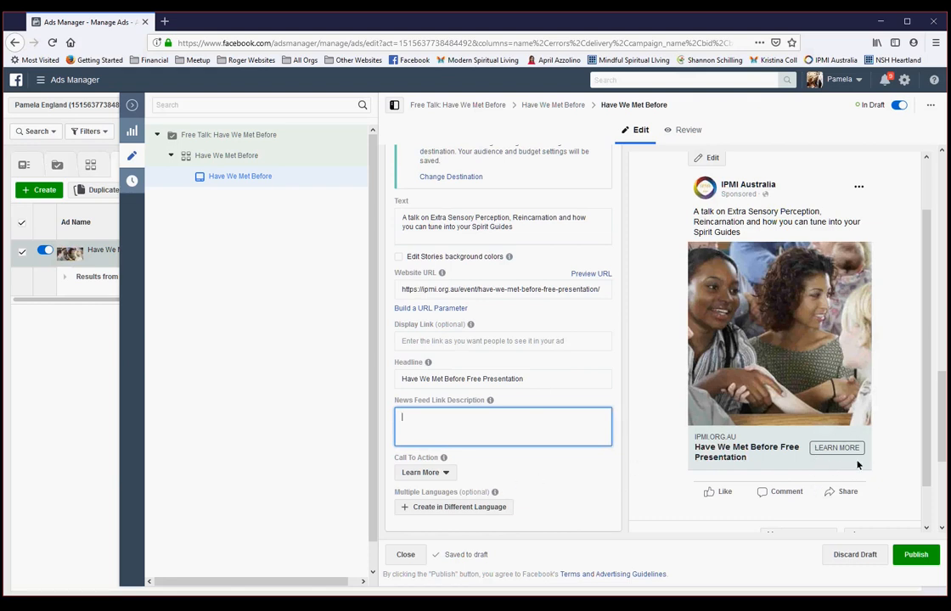
{"action": "left_click", "coordinate": [448, 475]}
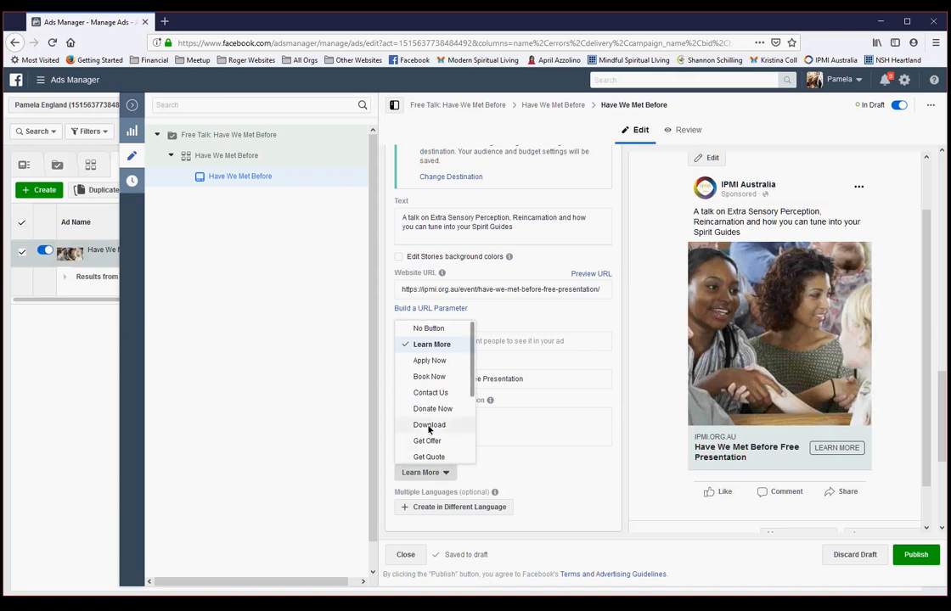
{"action": "left_click", "coordinate": [437, 346]}
Step: Examine the ad's Tracking section, including URL parameters, the Facebook Pixel, App Events and Offline Events
{"action": "scroll", "coordinate": [583, 446], "scroll_direction": "down", "scroll_amount": 2}
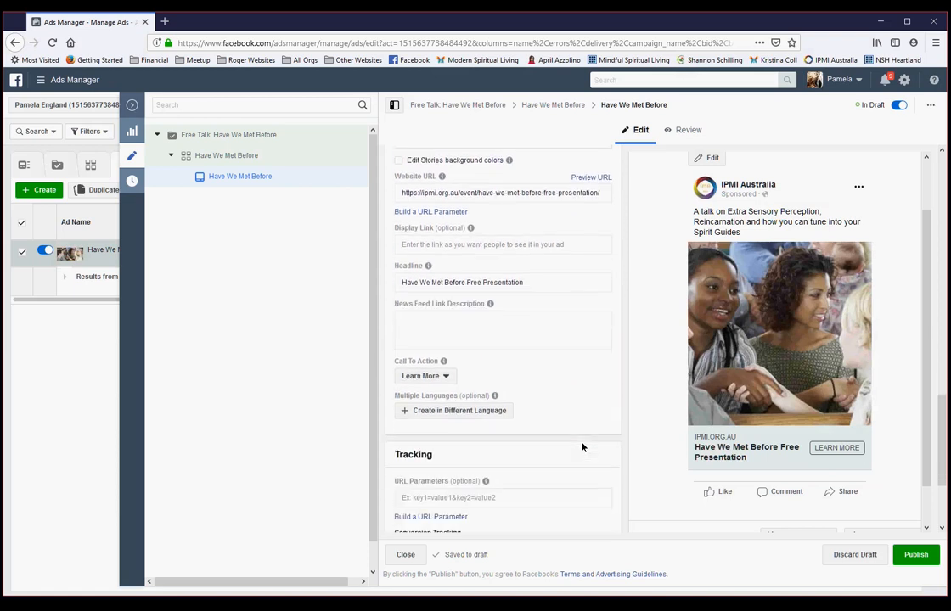
{"action": "scroll", "coordinate": [583, 447], "scroll_direction": "down", "scroll_amount": 2}
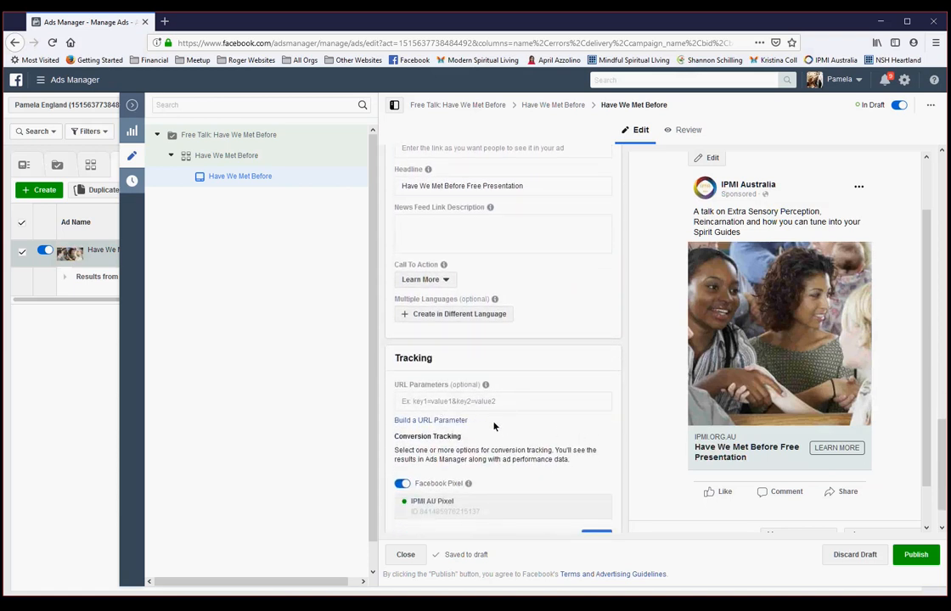
{"action": "scroll", "coordinate": [459, 390], "scroll_direction": "down", "scroll_amount": 1}
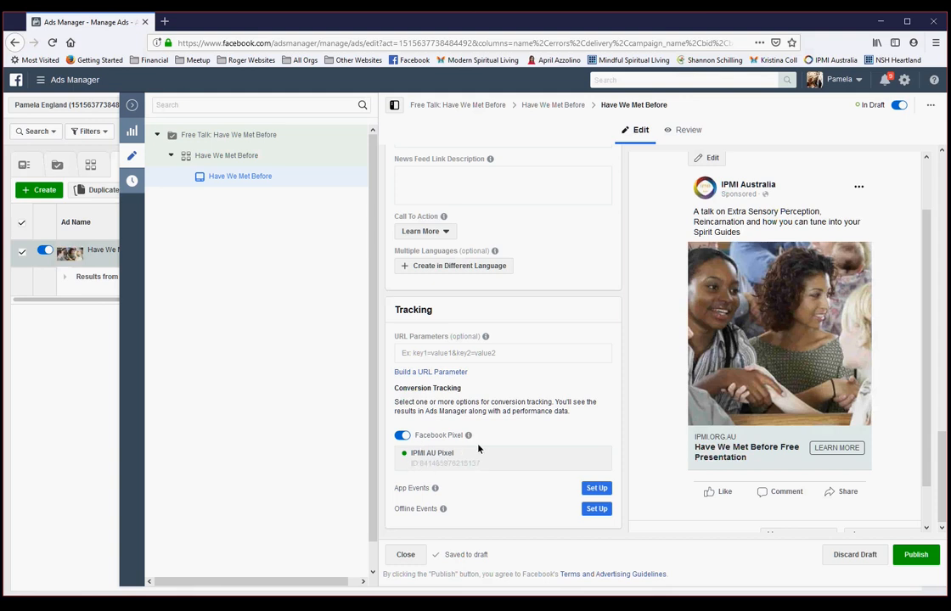
{"action": "scroll", "coordinate": [478, 449], "scroll_direction": "down", "scroll_amount": 1}
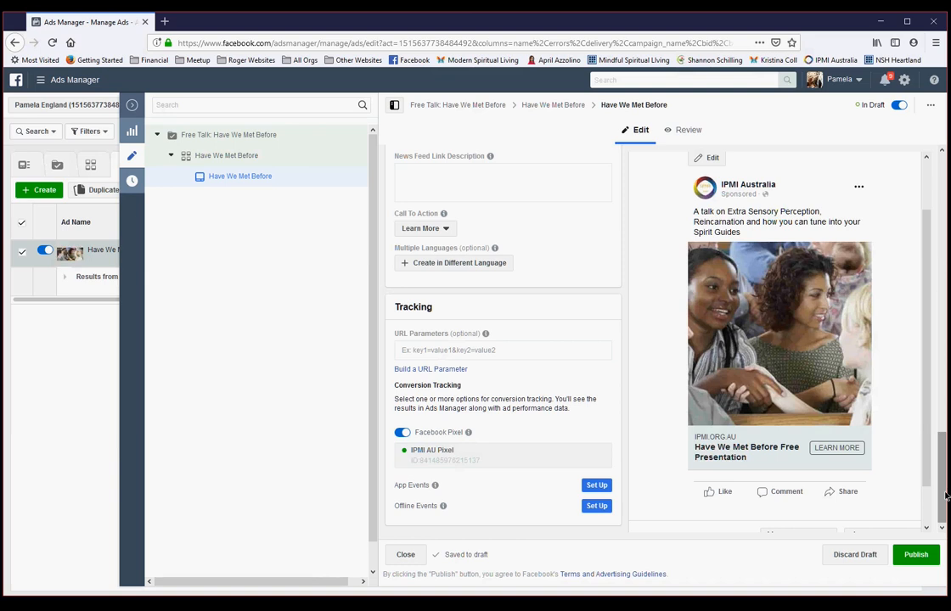
Step: Preview the Website URL to check the event page, and return to the ad preview in Ads Manager
{"action": "left_click_drag", "start_coordinate": [944, 495], "coordinate": [944, 441]}
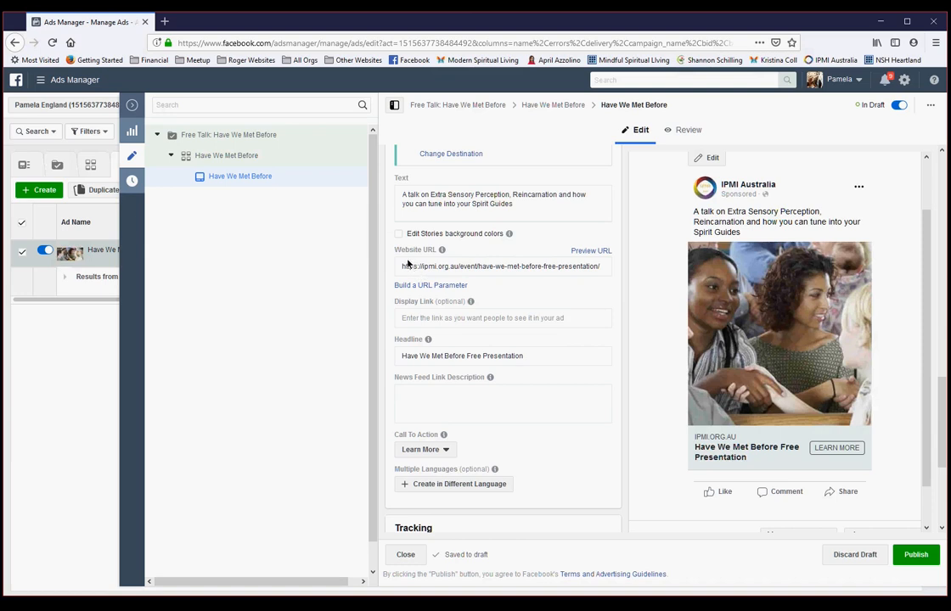
{"action": "mouse_move", "coordinate": [404, 254]}
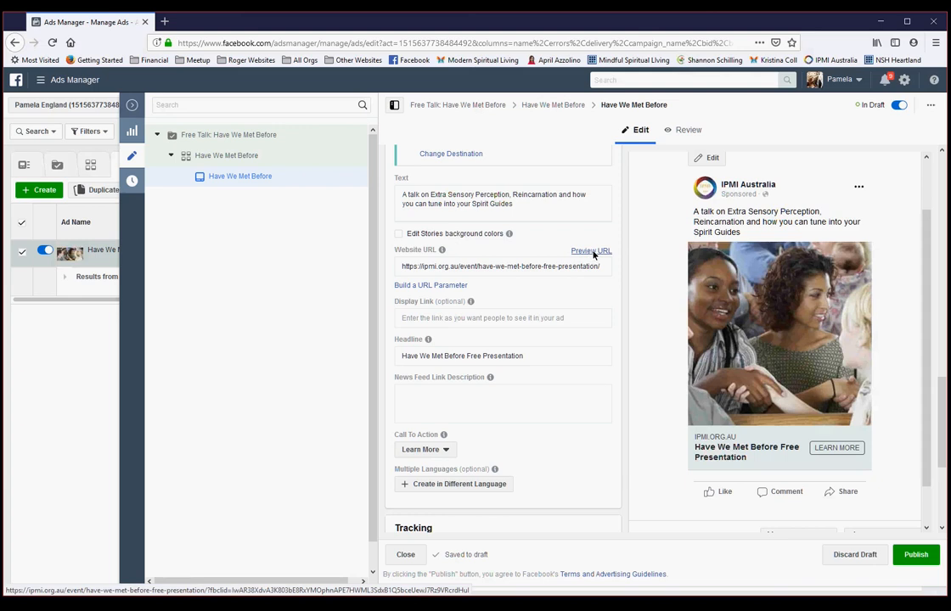
{"action": "left_click", "coordinate": [593, 252]}
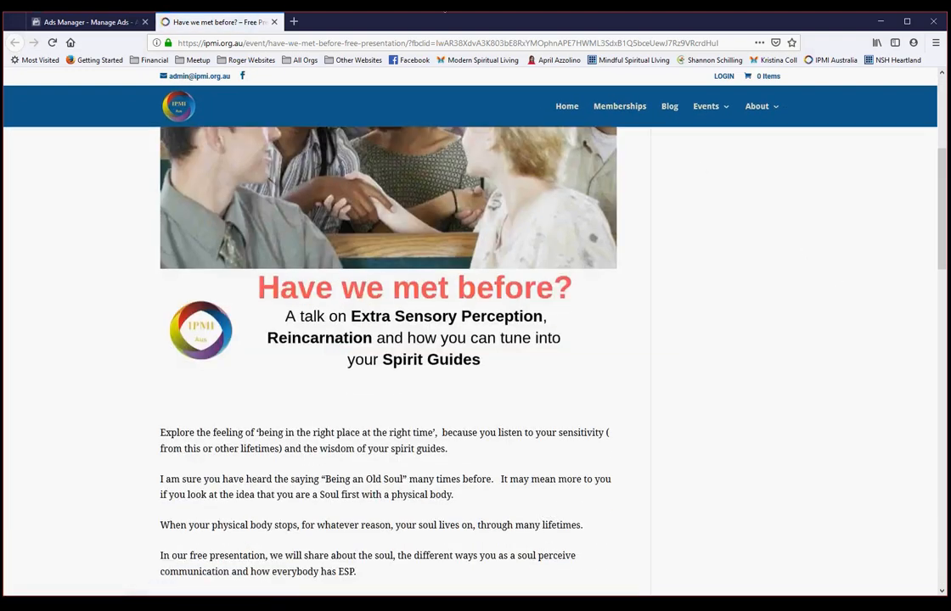
{"action": "left_click", "coordinate": [93, 23]}
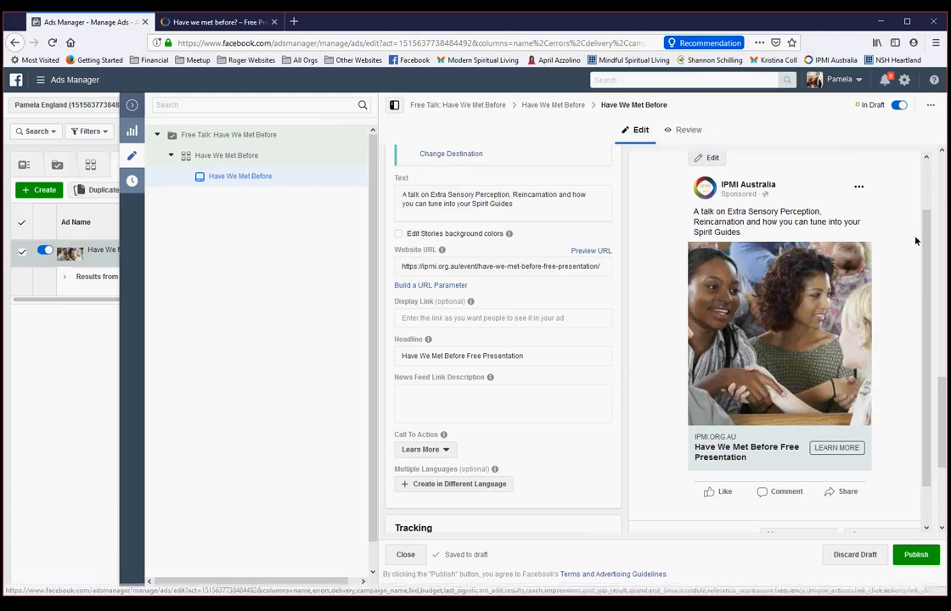
{"action": "scroll", "coordinate": [903, 221], "scroll_direction": "up", "scroll_amount": 1}
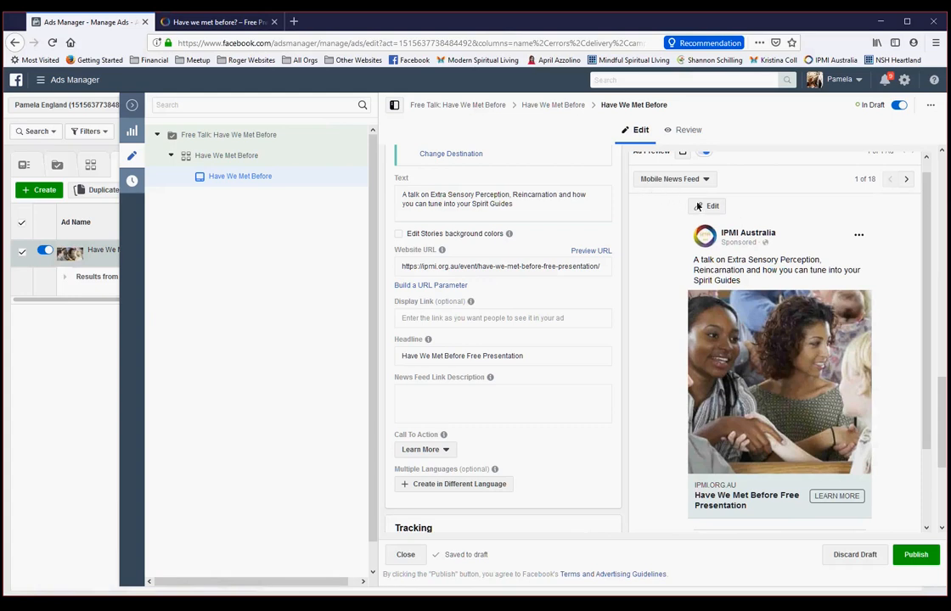
{"action": "scroll", "coordinate": [671, 187], "scroll_direction": "up", "scroll_amount": 1}
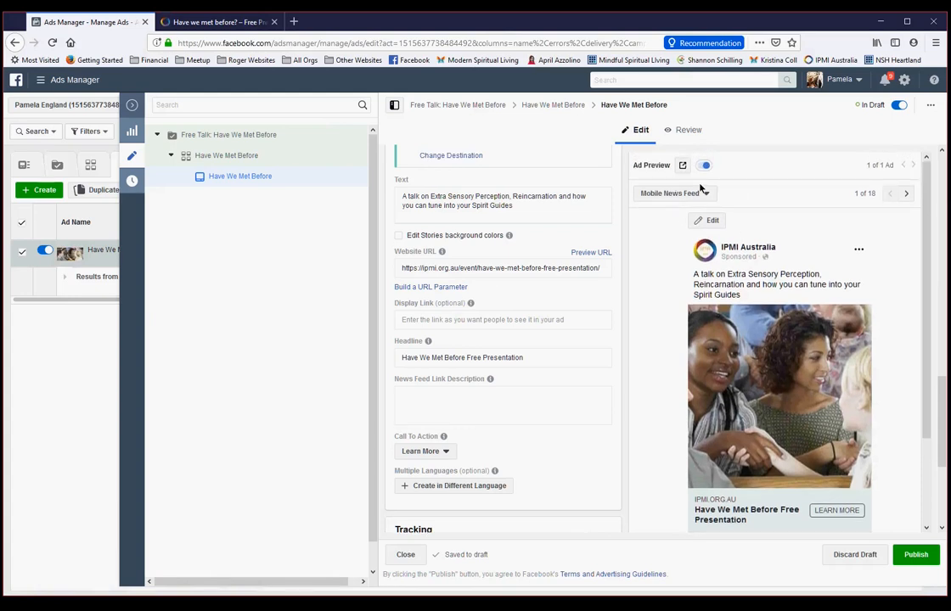
Step: Preview the ad in the Desktop News Feed, Instant Articles, Desktop Right Column, Facebook Suggested Video and Mobile Marketplace placements
{"action": "left_click", "coordinate": [907, 194]}
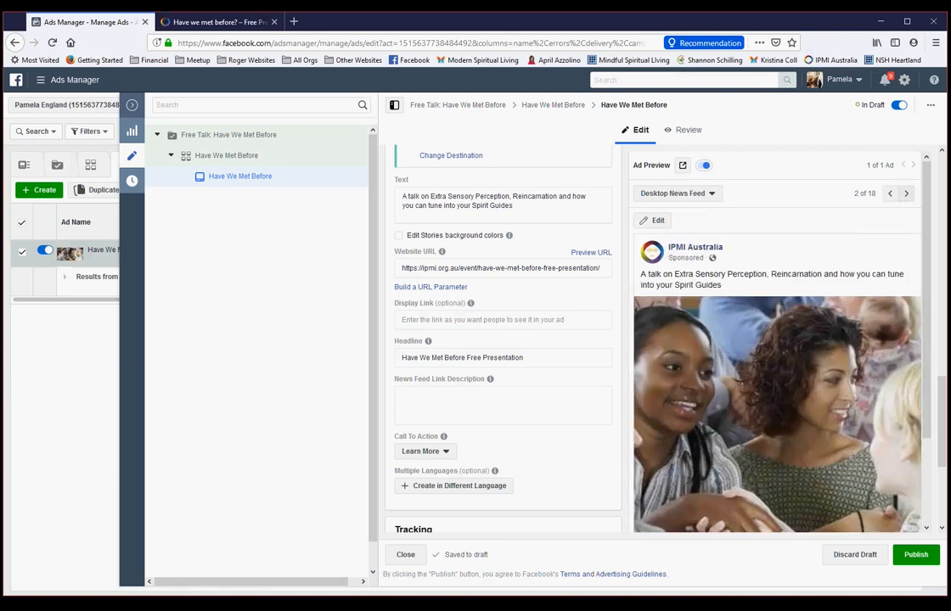
{"action": "scroll", "coordinate": [934, 280], "scroll_direction": "down", "scroll_amount": 1}
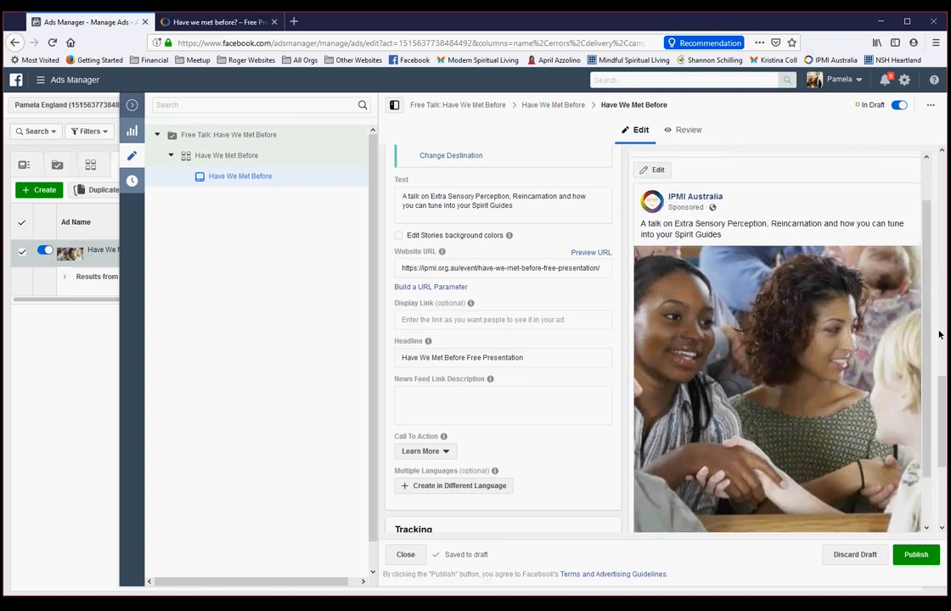
{"action": "scroll", "coordinate": [943, 348], "scroll_direction": "down", "scroll_amount": 1}
{"action": "scroll", "coordinate": [941, 329], "scroll_direction": "up", "scroll_amount": 1}
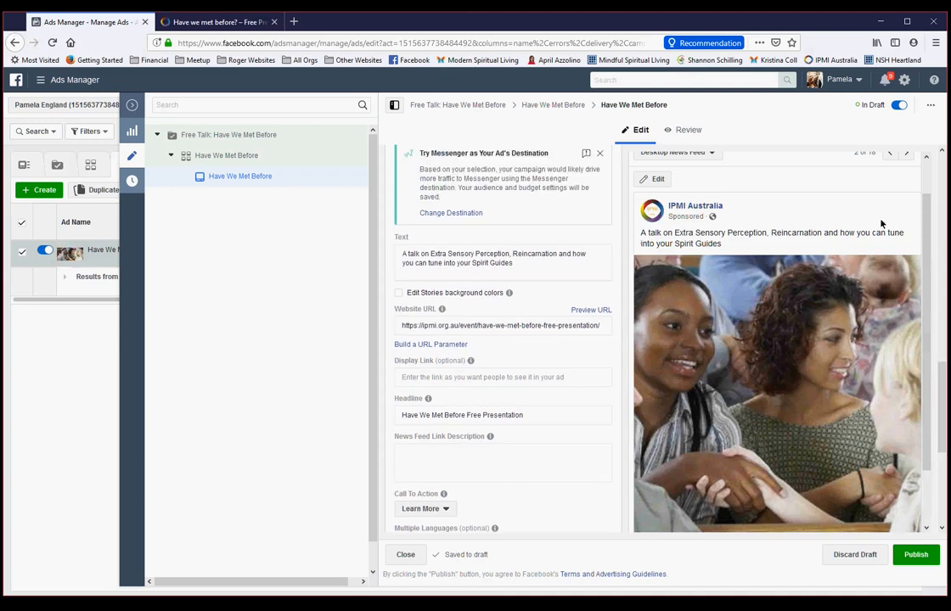
{"action": "scroll", "coordinate": [928, 242], "scroll_direction": "up", "scroll_amount": 1}
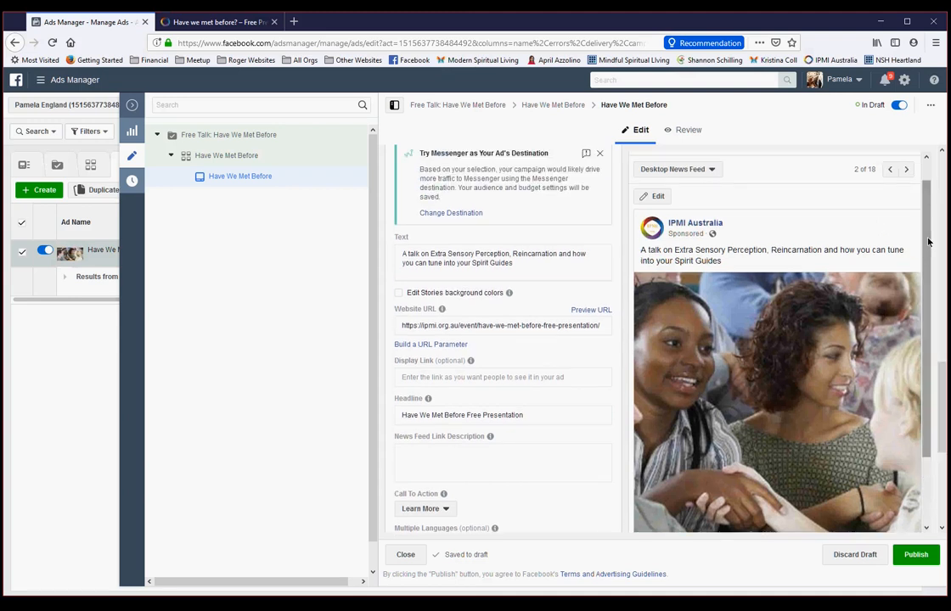
{"action": "left_click", "coordinate": [906, 169]}
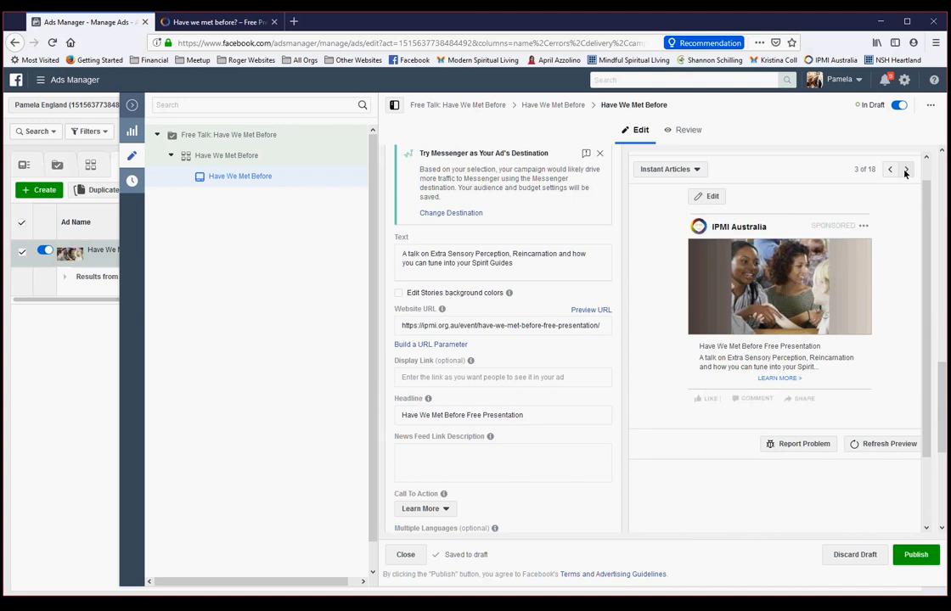
{"action": "left_click", "coordinate": [905, 171]}
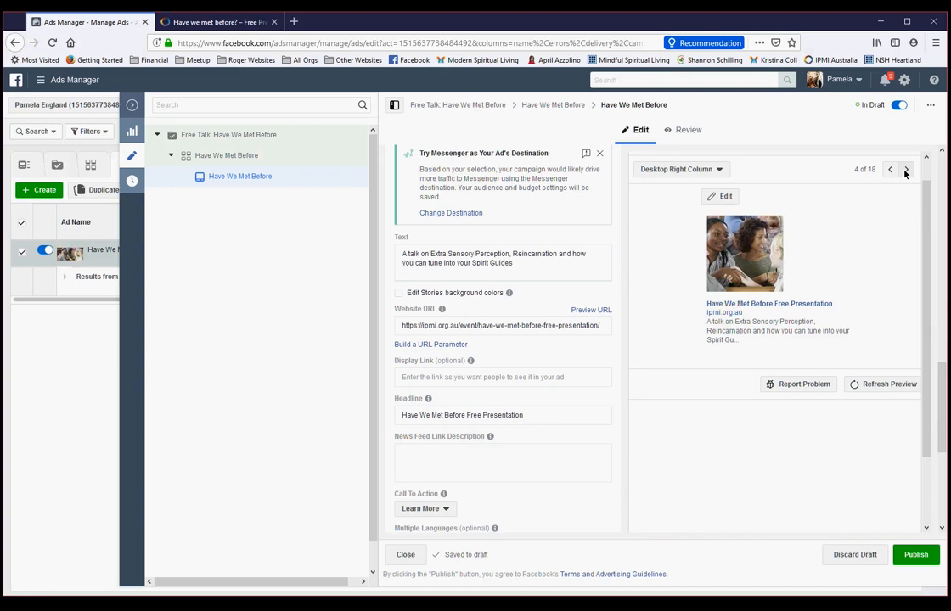
{"action": "left_click", "coordinate": [905, 170]}
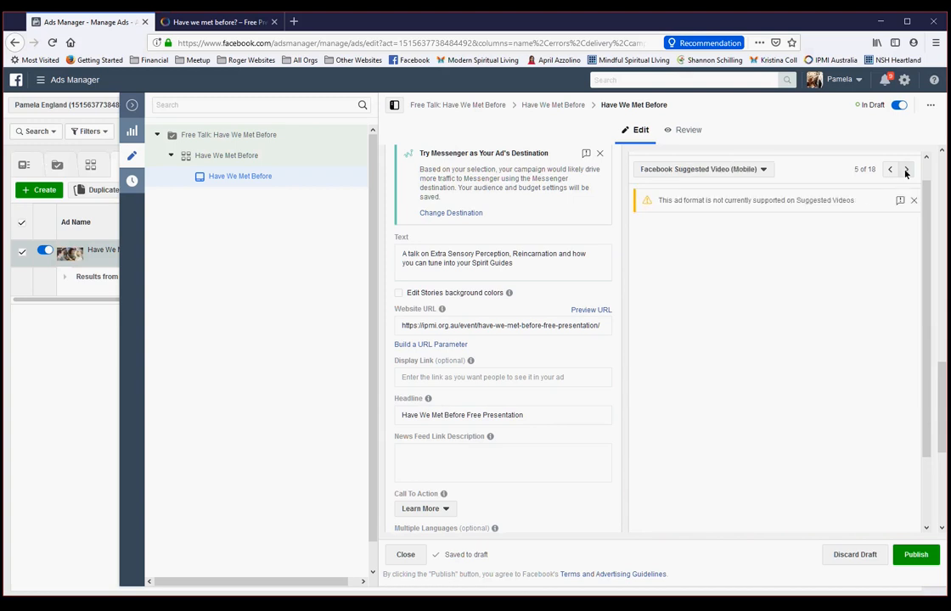
{"action": "left_click", "coordinate": [905, 171]}
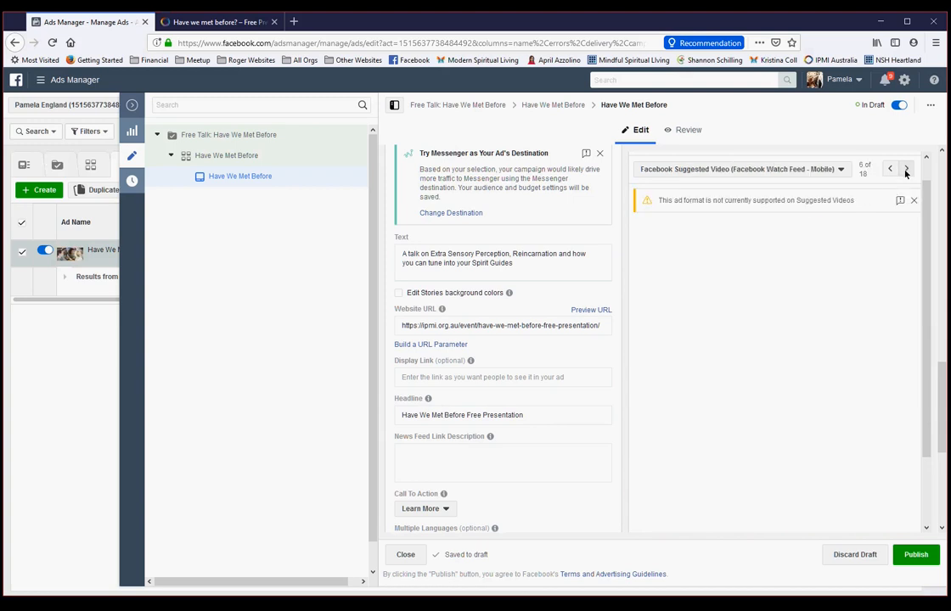
{"action": "left_click", "coordinate": [905, 170]}
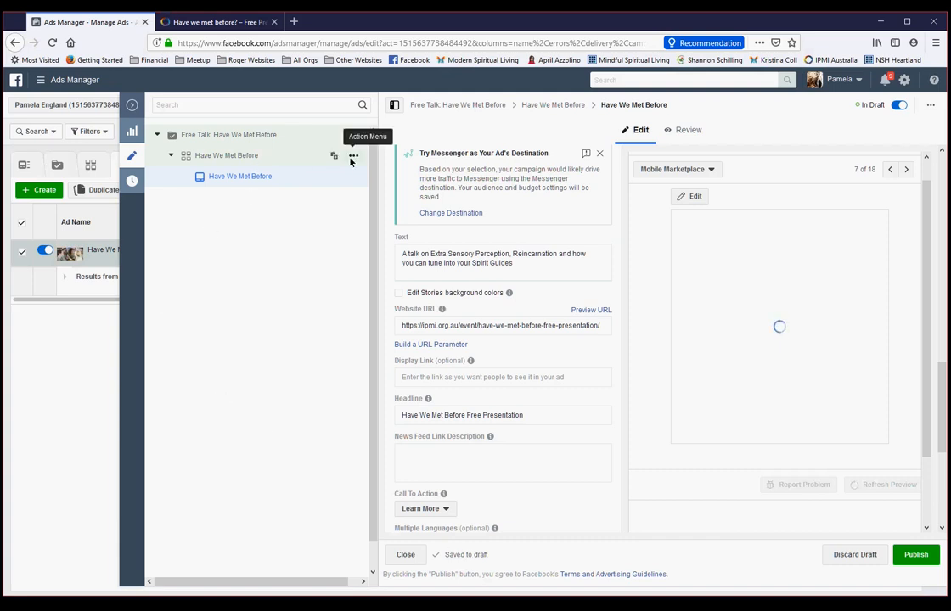
{"action": "left_click_drag", "start_coordinate": [936, 392], "coordinate": [941, 338]}
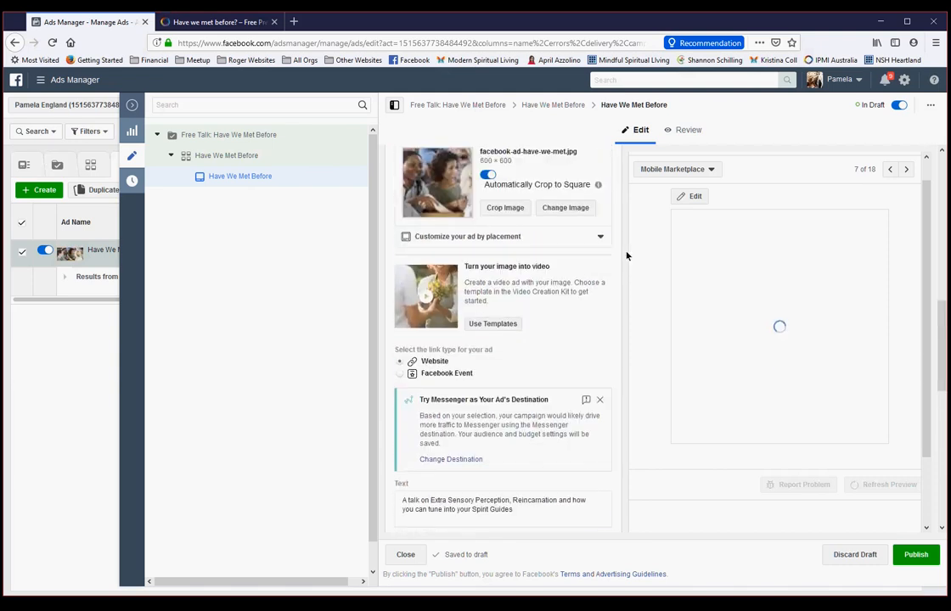
Step: Open the "Have We Met Before" ad set and set its start date to July 13, 2019
{"action": "left_click", "coordinate": [187, 157]}
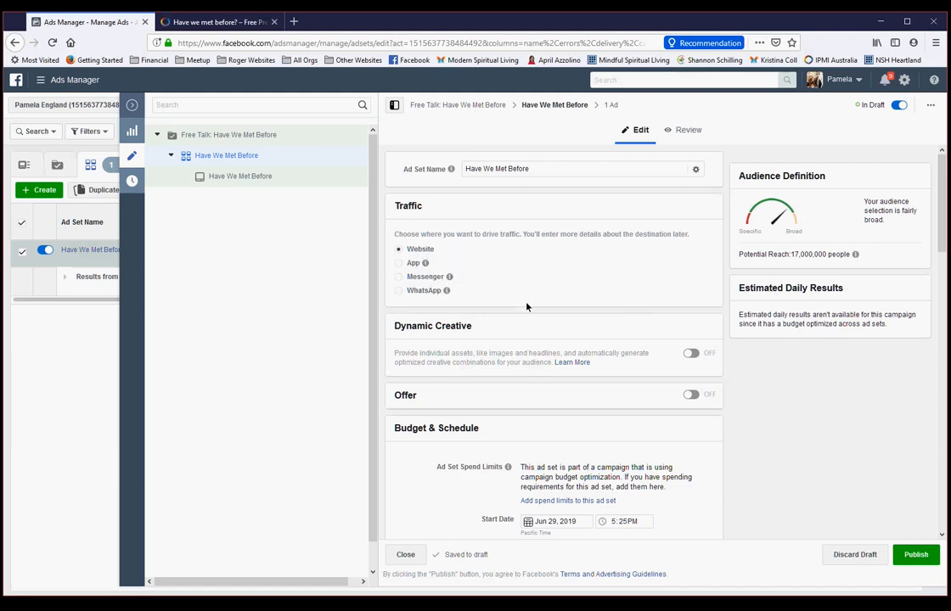
{"action": "scroll", "coordinate": [526, 307], "scroll_direction": "down", "scroll_amount": 2}
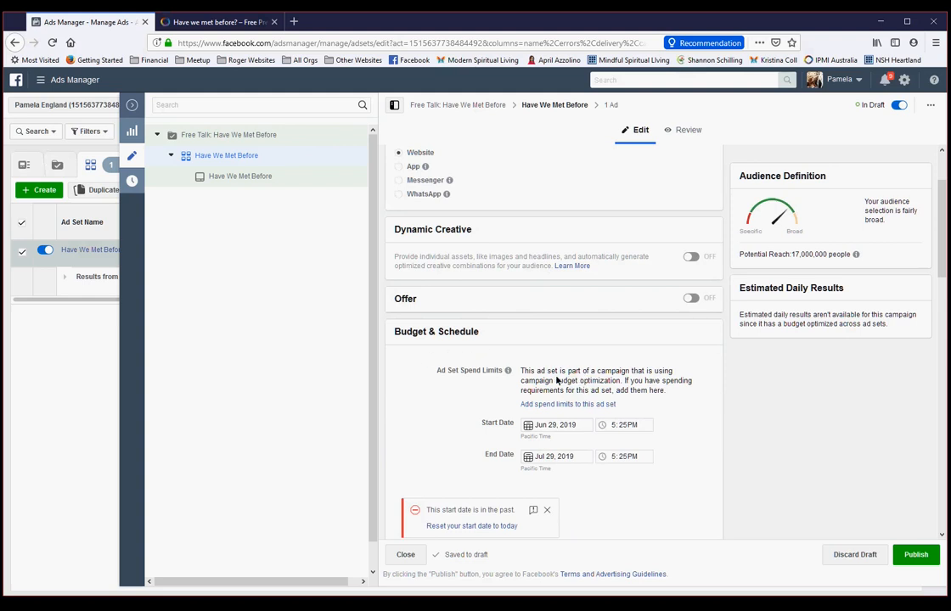
{"action": "left_click", "coordinate": [529, 427]}
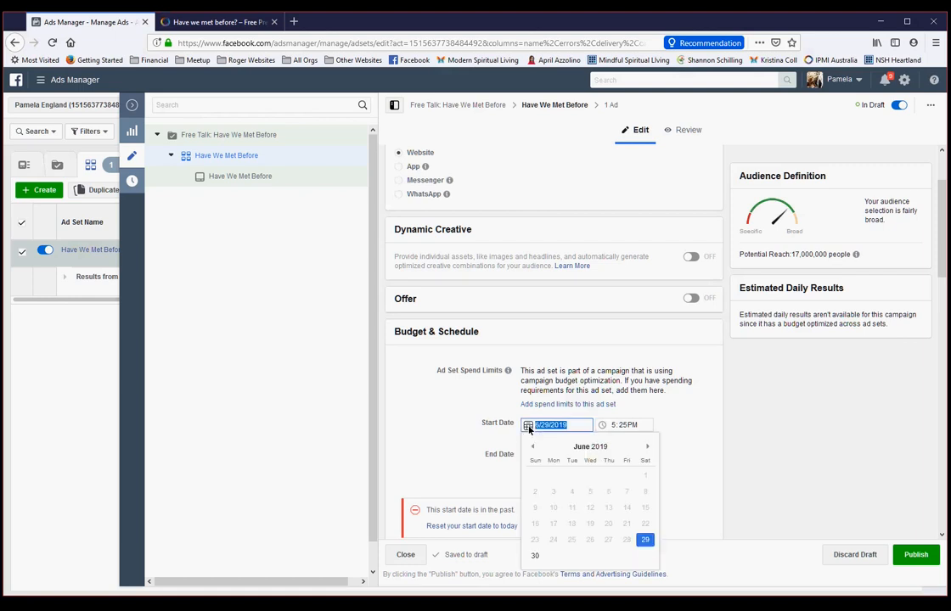
{"action": "left_click", "coordinate": [648, 448]}
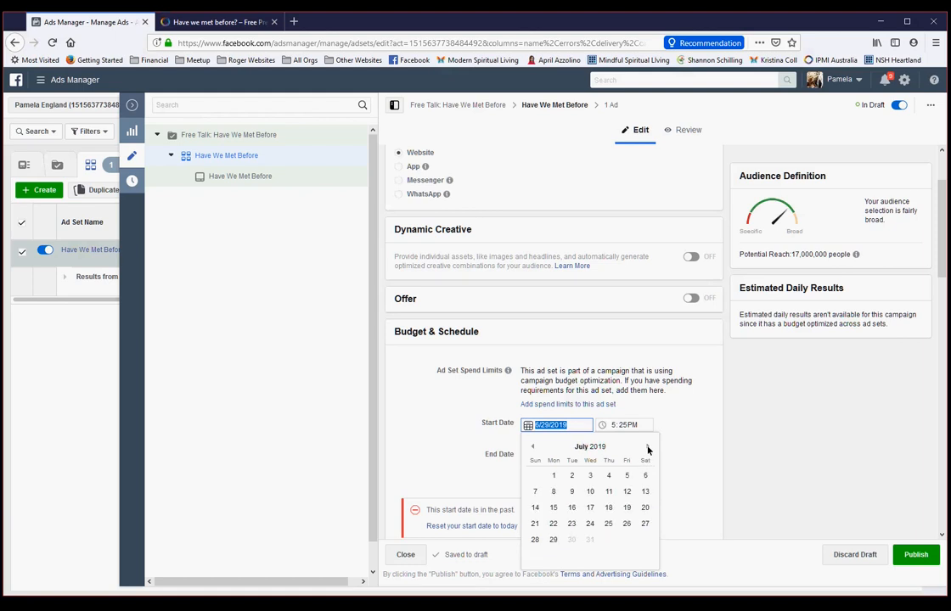
{"action": "left_click", "coordinate": [645, 493]}
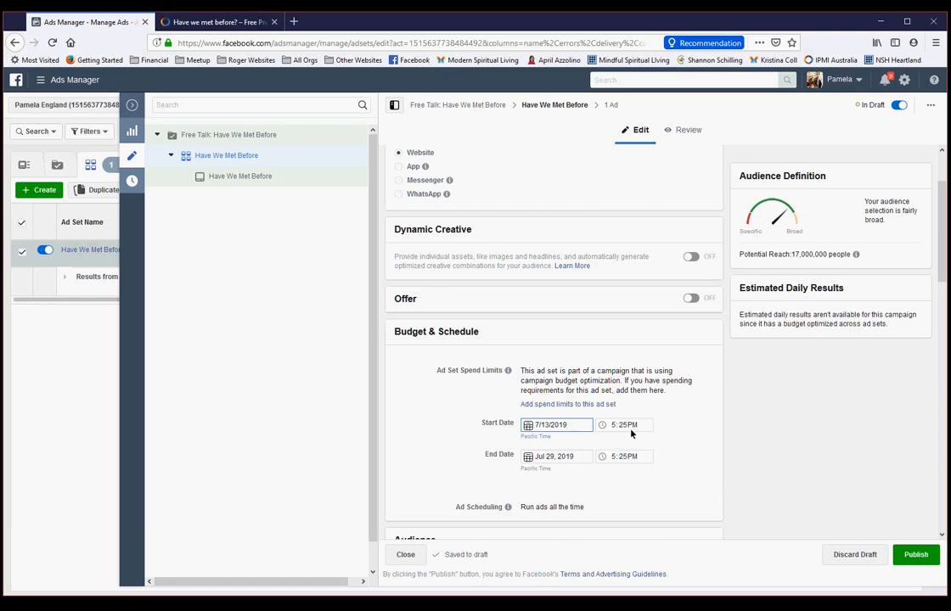
Step: Set the ad set's end date to July 27, 2019 and its end time to 11:00 AM
{"action": "left_click", "coordinate": [530, 458]}
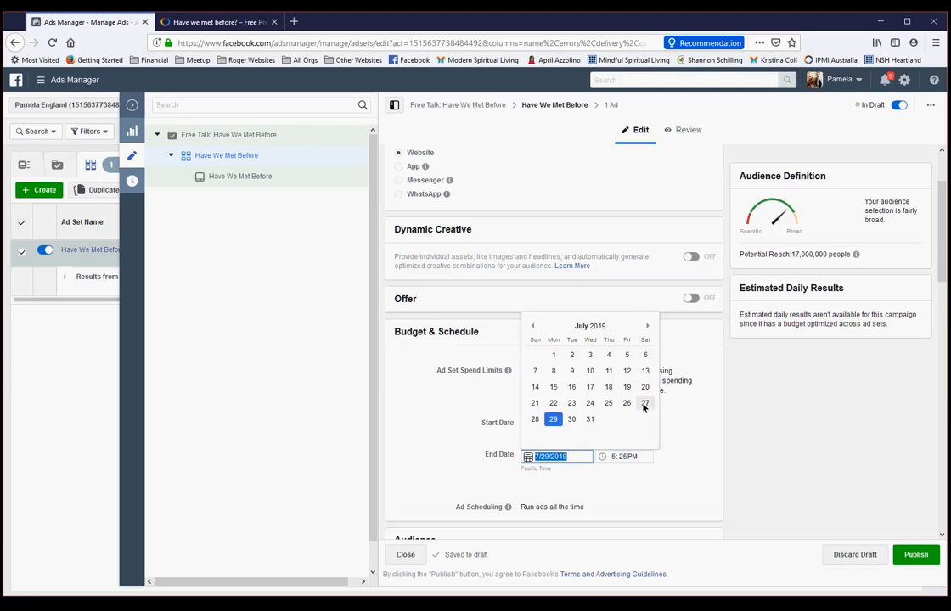
{"action": "left_click", "coordinate": [644, 405]}
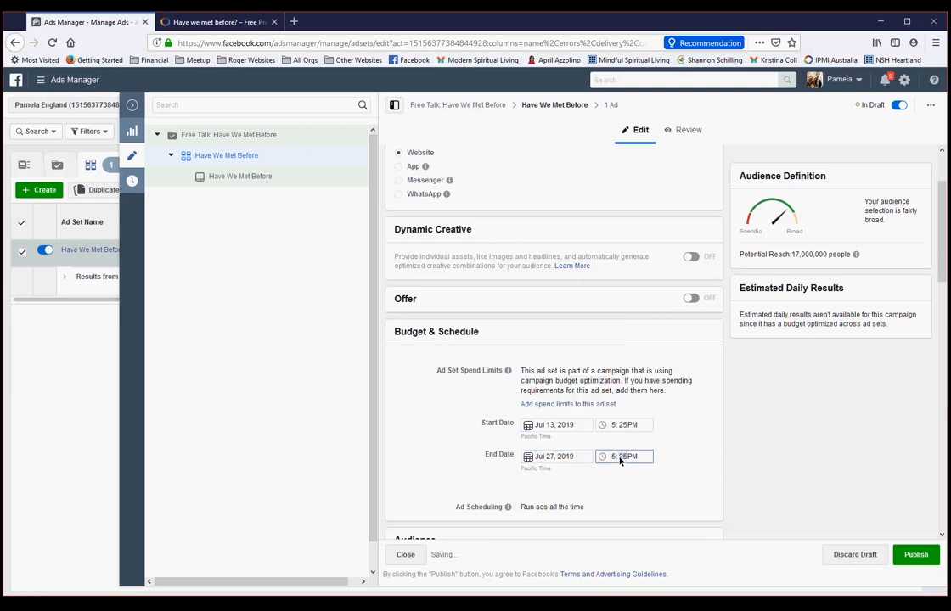
{"action": "left_click", "coordinate": [611, 460]}
{"action": "type", "text": "11"}
{"action": "left_click", "coordinate": [624, 459]}
{"action": "type", "text": "00"}
{"action": "left_click", "coordinate": [633, 458]}
{"action": "type", "text": "a"}
Step: Examine the ad set's remaining settings, including Audience, Placement, and Optimization & Delivery
{"action": "scroll", "coordinate": [751, 456], "scroll_direction": "down", "scroll_amount": 3}
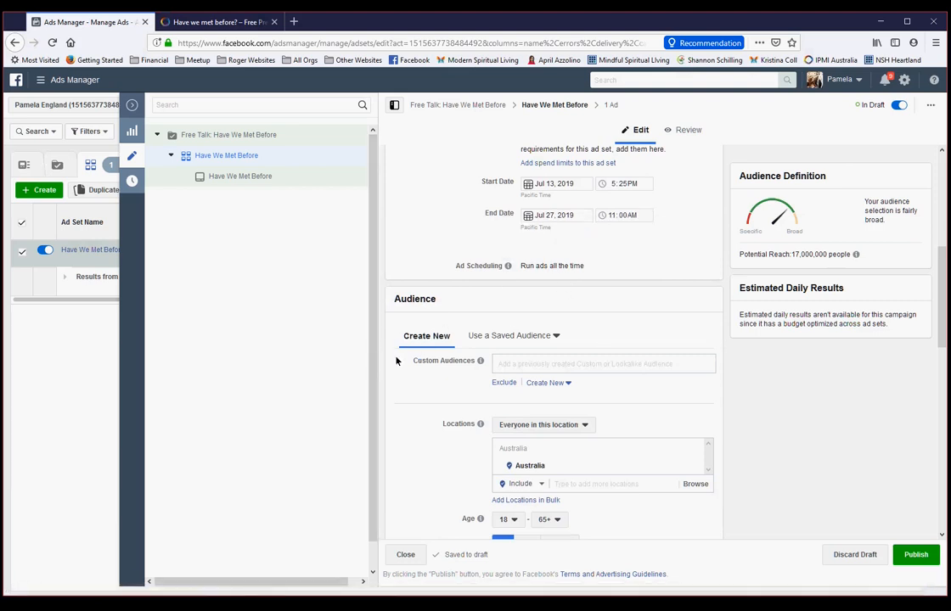
{"action": "scroll", "coordinate": [469, 271], "scroll_direction": "up", "scroll_amount": 5}
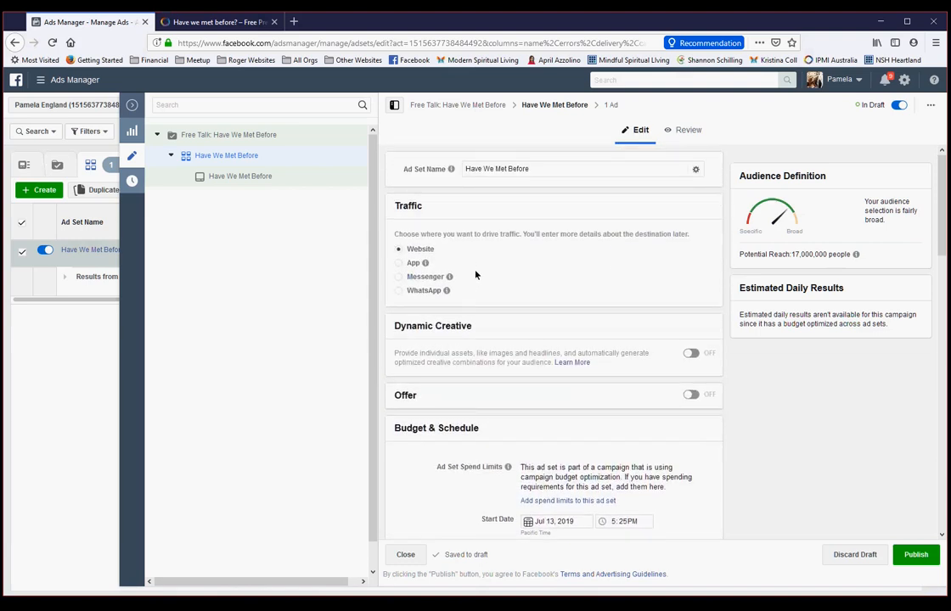
{"action": "scroll", "coordinate": [476, 275], "scroll_direction": "down", "scroll_amount": 8}
{"action": "scroll", "coordinate": [474, 284], "scroll_direction": "down", "scroll_amount": 5}
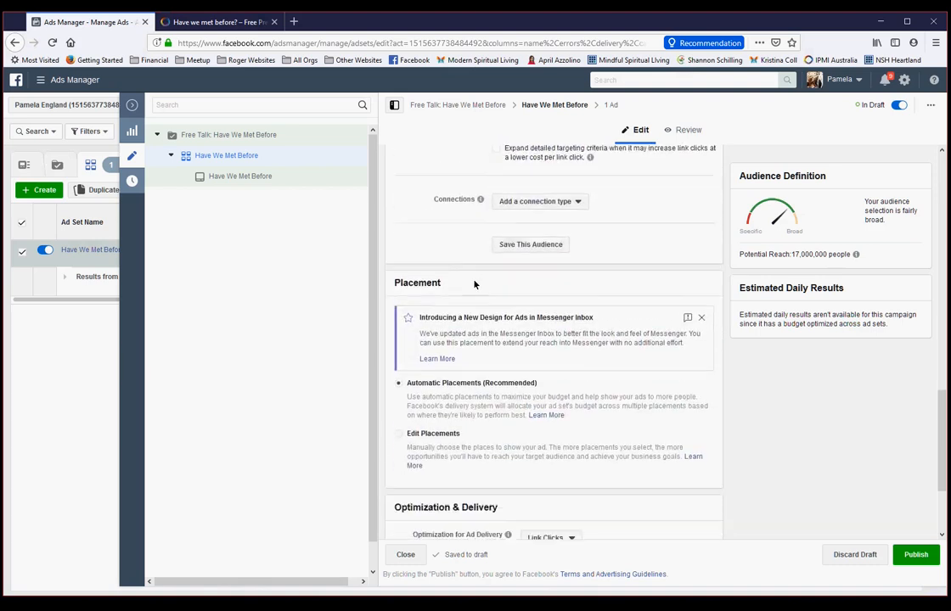
{"action": "scroll", "coordinate": [474, 284], "scroll_direction": "down", "scroll_amount": 2}
{"action": "scroll", "coordinate": [474, 284], "scroll_direction": "up", "scroll_amount": 1}
{"action": "scroll", "coordinate": [474, 284], "scroll_direction": "down", "scroll_amount": 1}
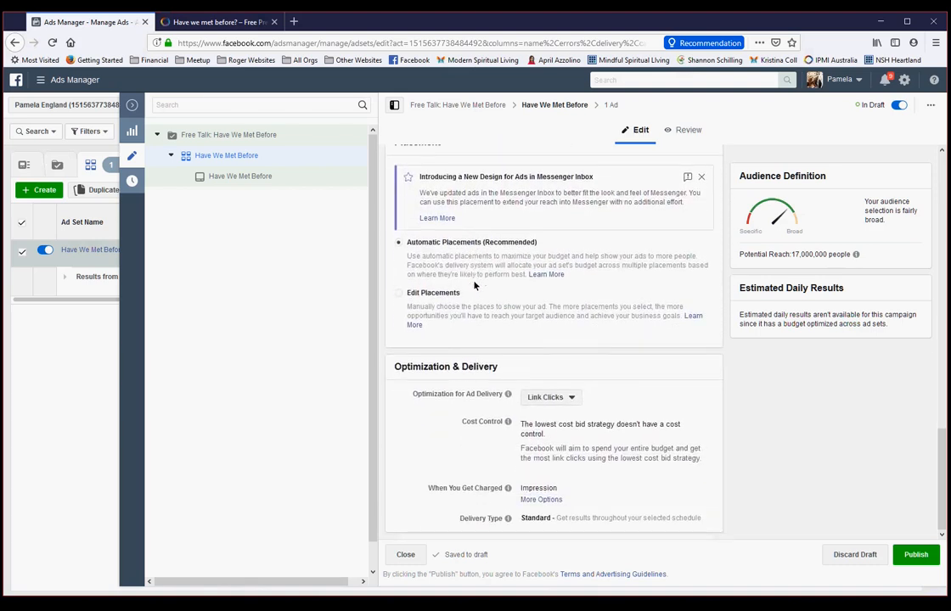
{"action": "scroll", "coordinate": [474, 287], "scroll_direction": "up", "scroll_amount": 2}
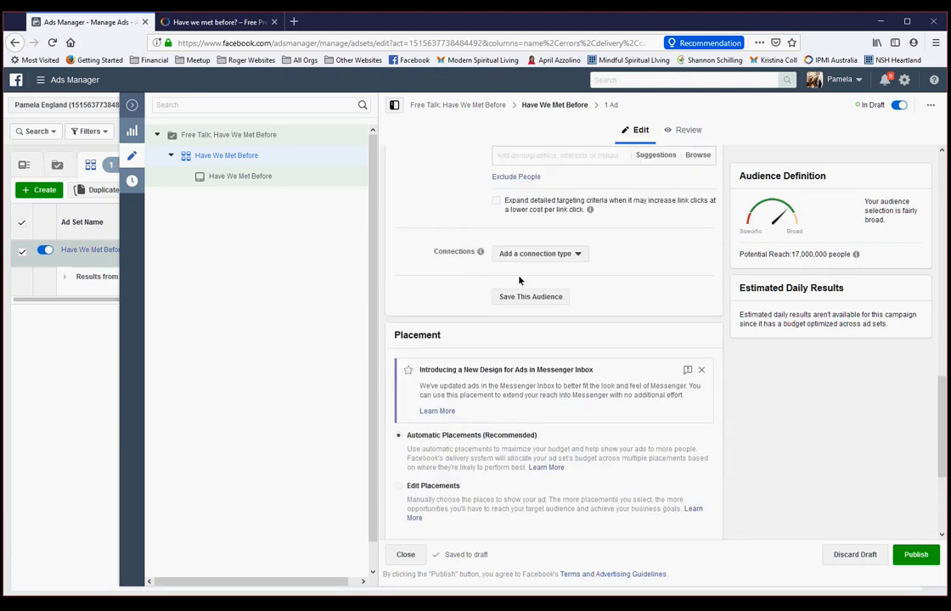
{"action": "scroll", "coordinate": [518, 278], "scroll_direction": "up", "scroll_amount": 3}
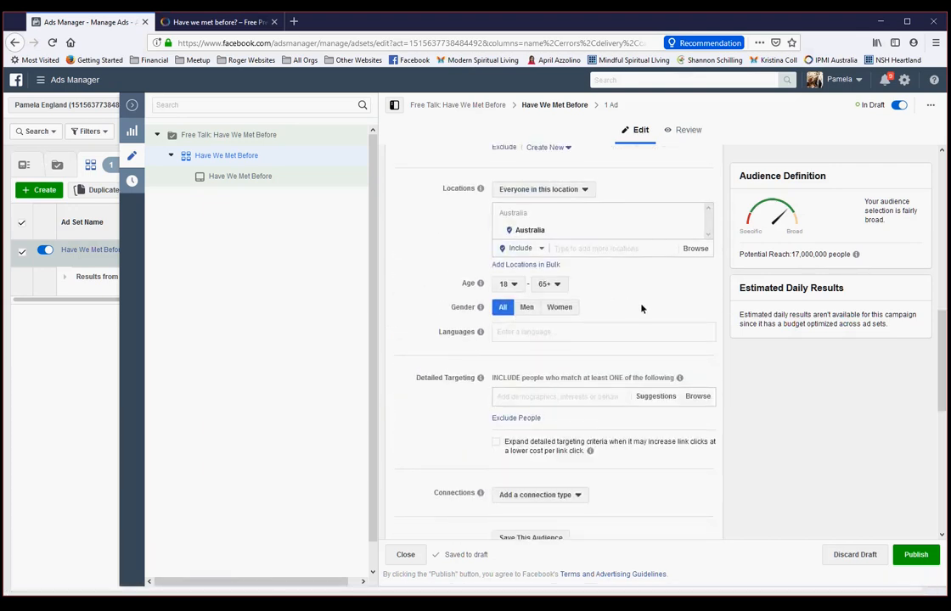
Step: Add spend limits to the ad set with a lifetime maximum of $500.00 and no minimum
{"action": "scroll", "coordinate": [641, 309], "scroll_direction": "up", "scroll_amount": 5}
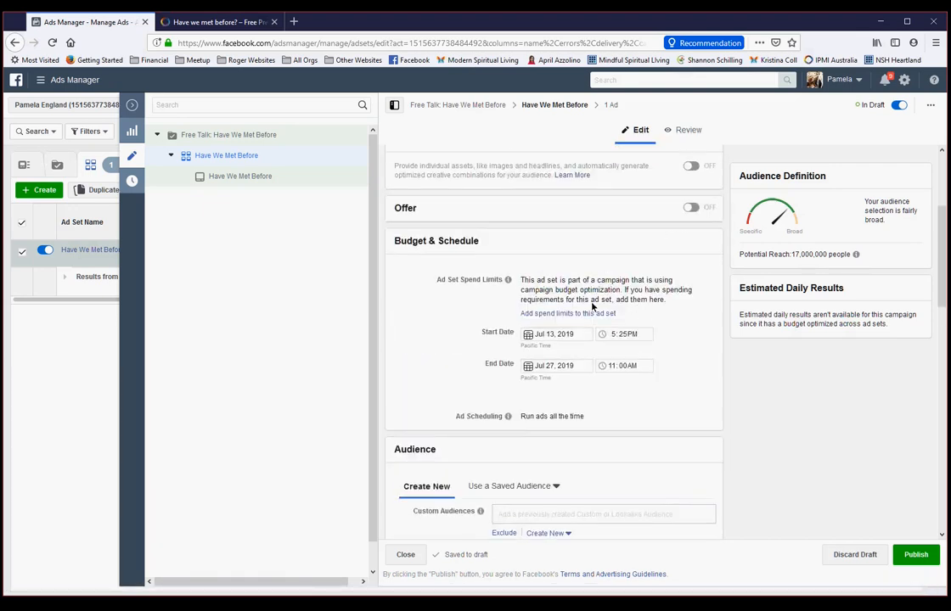
{"action": "left_click", "coordinate": [549, 315]}
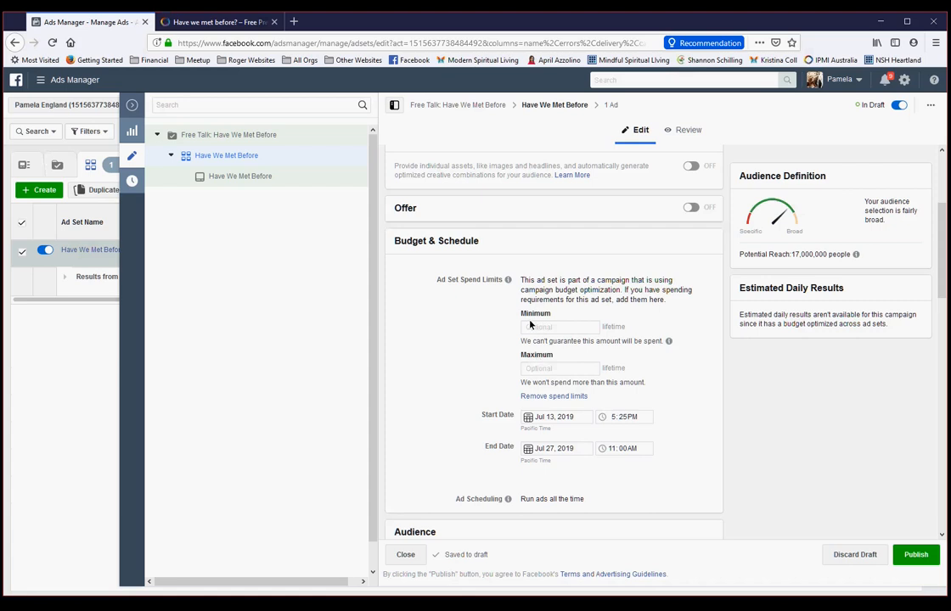
{"action": "left_click", "coordinate": [533, 374]}
{"action": "type", "text": "500.00"}
{"action": "left_click", "coordinate": [542, 329]}
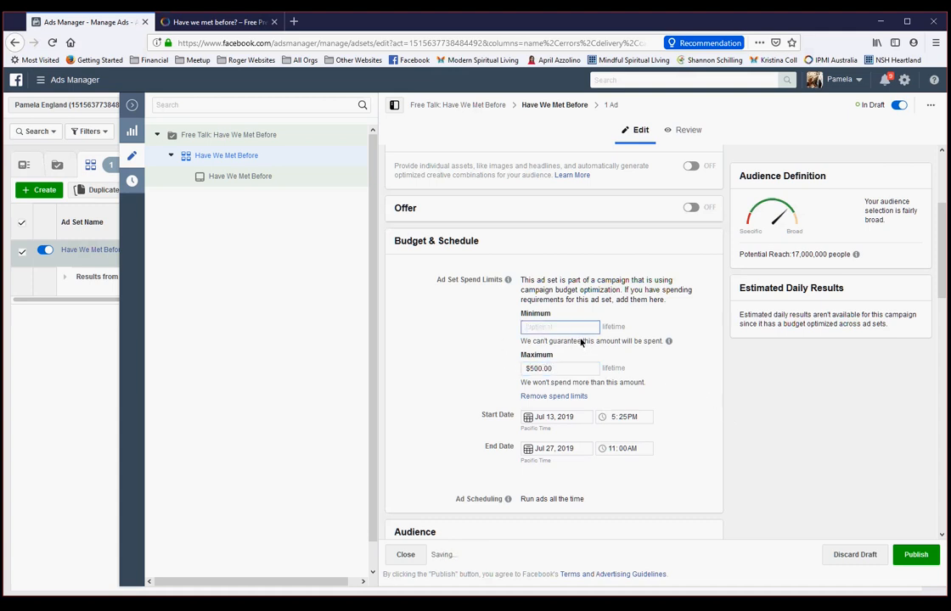
{"action": "type", "text": "0.00"}
{"action": "left_click", "coordinate": [431, 340]}
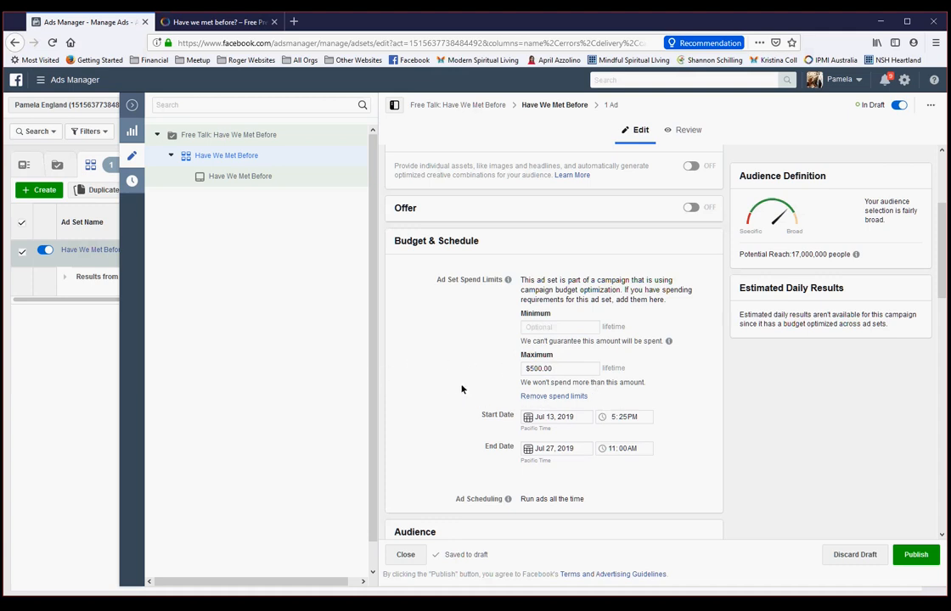
Step: Change the audience location from all of Australia to the city of Melbourne, Victoria
{"action": "scroll", "coordinate": [448, 382], "scroll_direction": "down", "scroll_amount": 2}
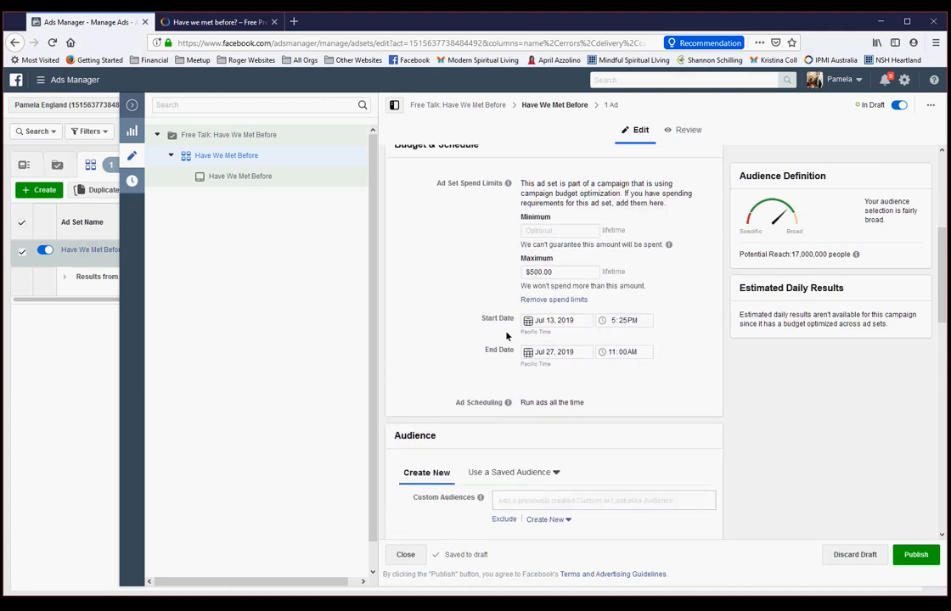
{"action": "scroll", "coordinate": [504, 357], "scroll_direction": "down", "scroll_amount": 1}
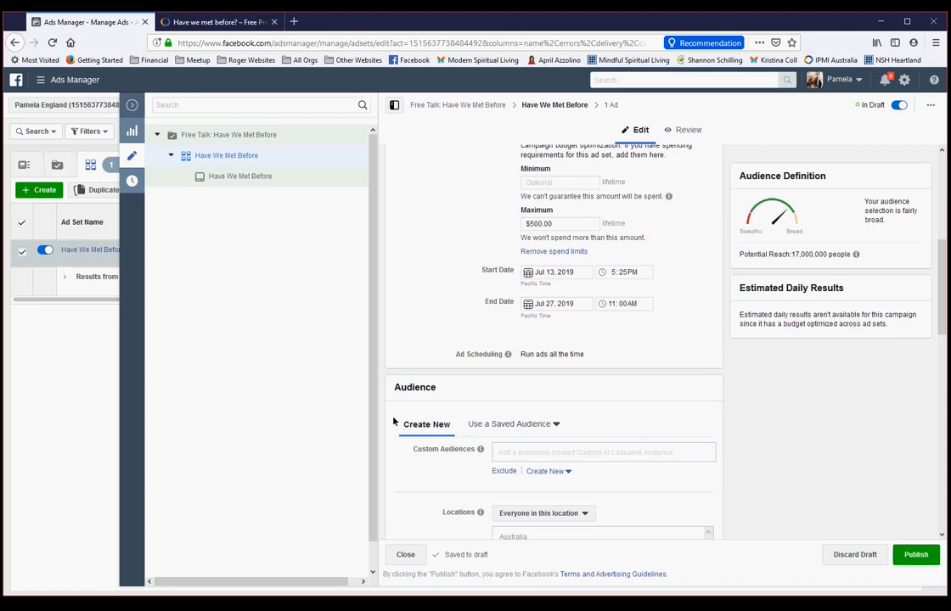
{"action": "scroll", "coordinate": [393, 421], "scroll_direction": "down", "scroll_amount": 2}
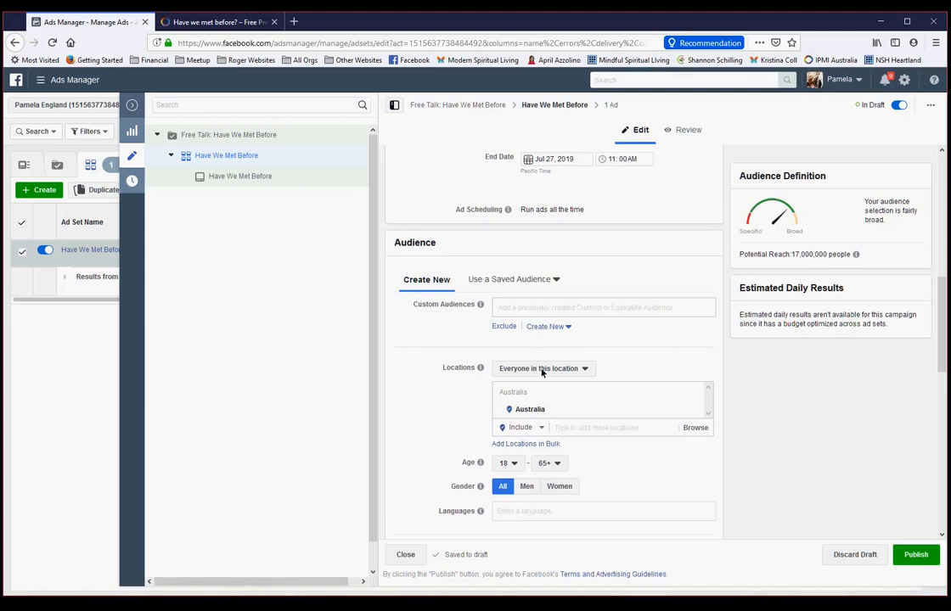
{"action": "left_click", "coordinate": [564, 432]}
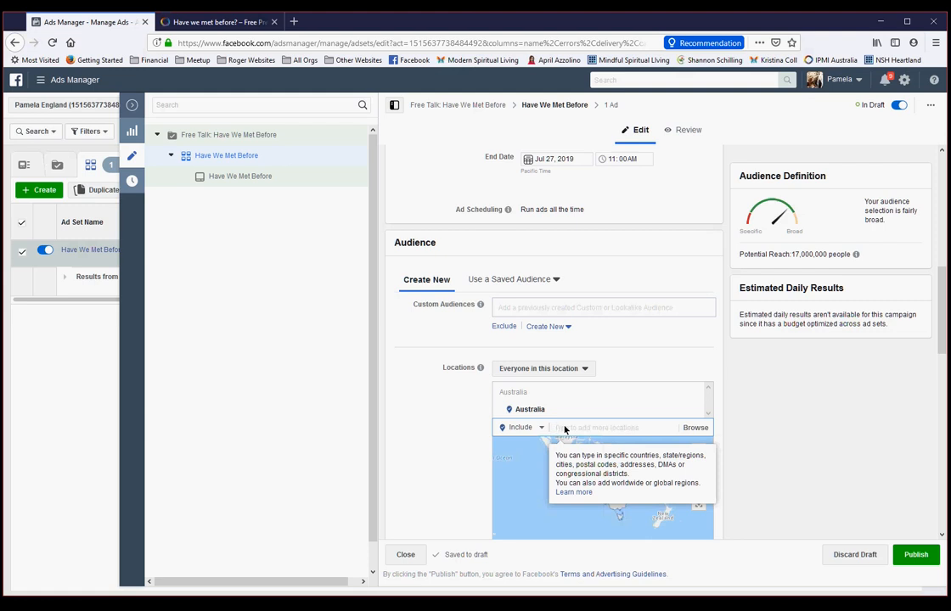
{"action": "type", "text": "melbour"}
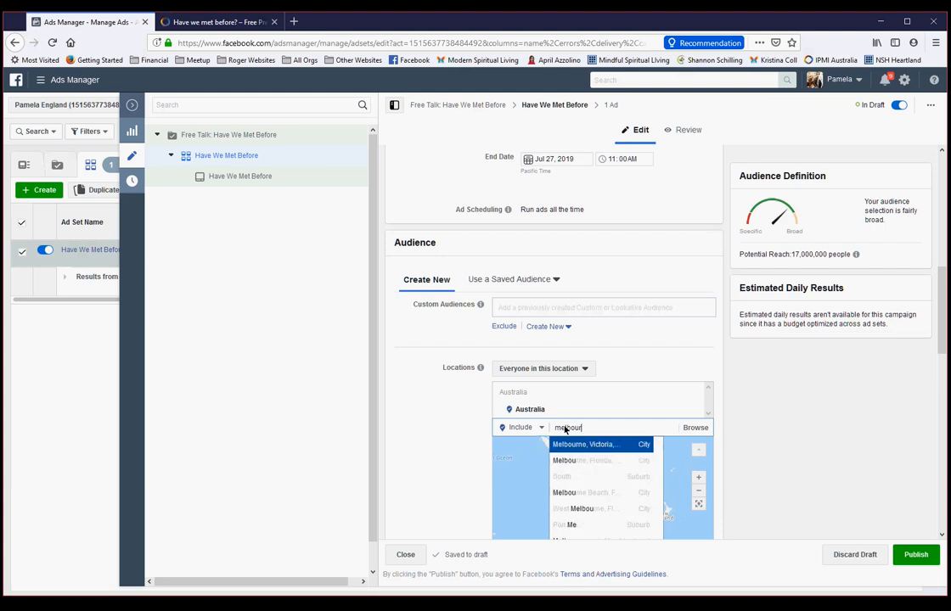
{"action": "type", "text": "ne"}
{"action": "left_click", "coordinate": [581, 448]}
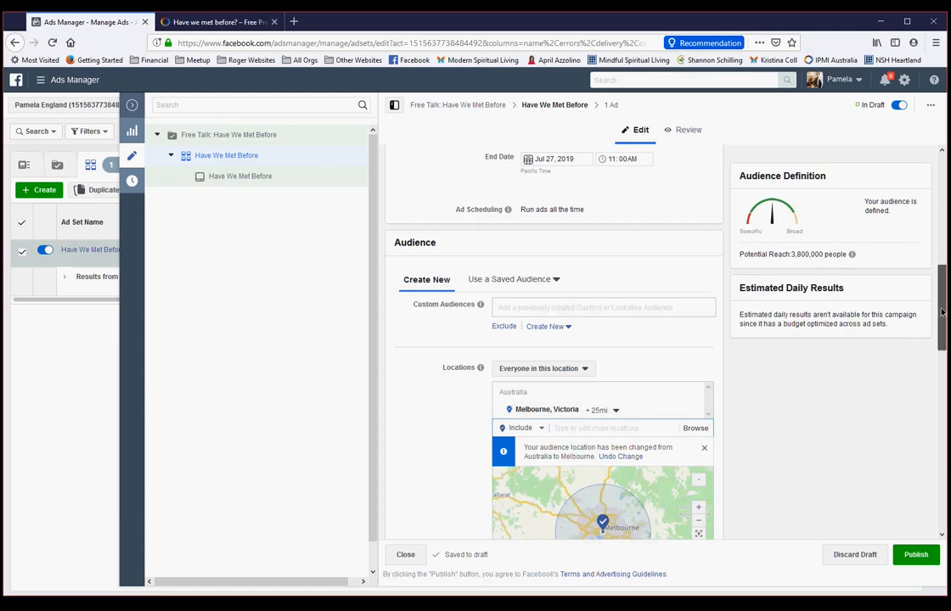
Step: Set the radius around Melbourne to 45 miles and show a wider area on the location map
{"action": "scroll", "coordinate": [917, 335], "scroll_direction": "down", "scroll_amount": 3}
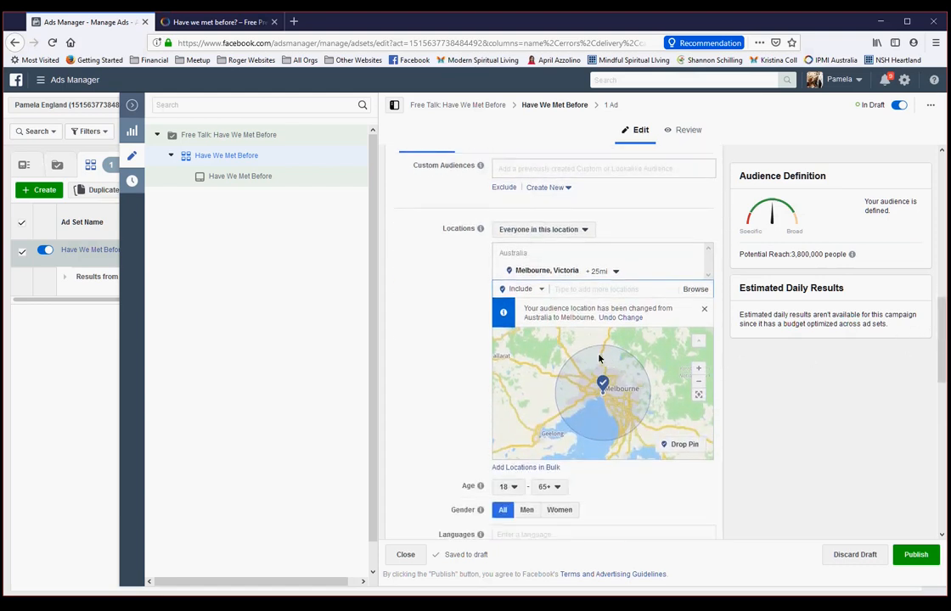
{"action": "left_click", "coordinate": [617, 273]}
{"action": "left_click_drag", "start_coordinate": [621, 340], "coordinate": [642, 339]}
{"action": "left_click", "coordinate": [699, 383]}
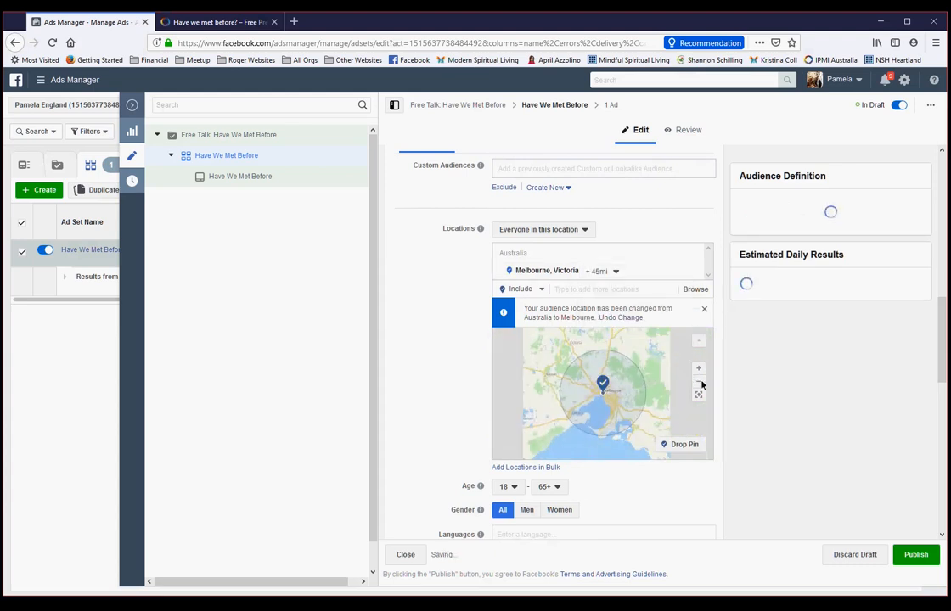
Step: Set the targeting radius around Melbourne, Victoria to 50 miles
{"action": "left_click", "coordinate": [616, 271]}
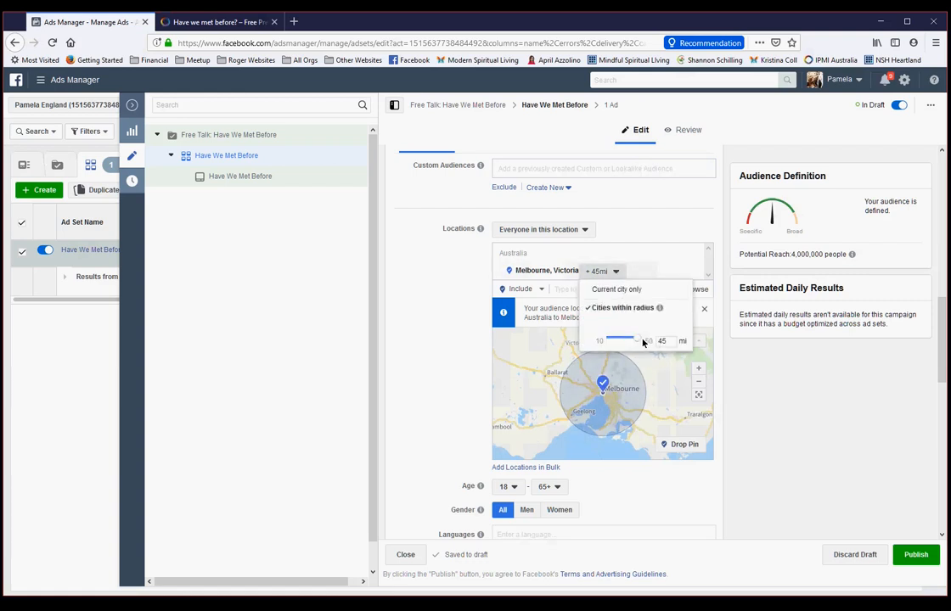
{"action": "left_click_drag", "start_coordinate": [638, 340], "coordinate": [656, 337]}
{"action": "left_click", "coordinate": [829, 358]}
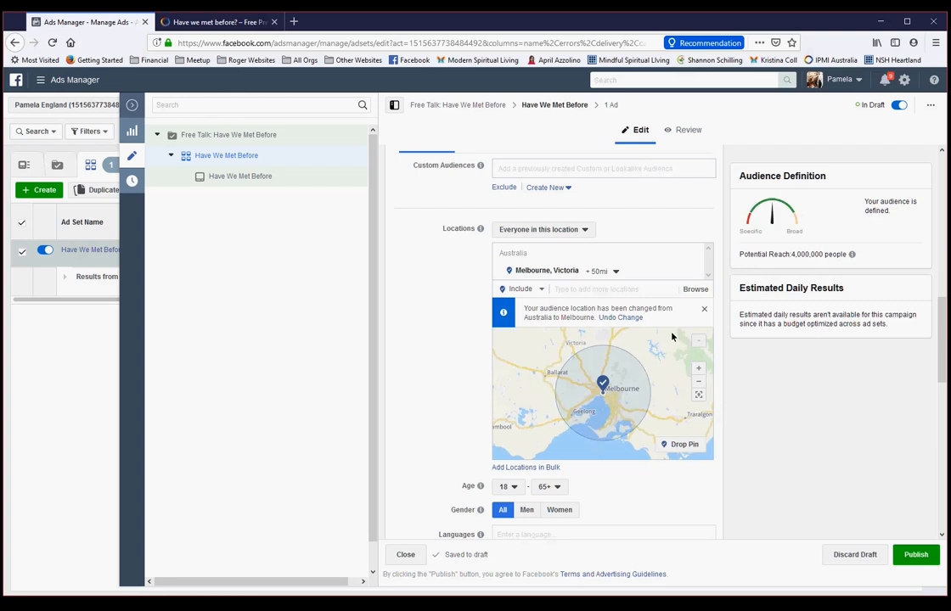
Step: Add the city of Sydney, New South Wales to the audience locations with a 50-mile radius
{"action": "left_click", "coordinate": [576, 293]}
{"action": "type", "text": "Sydne"}
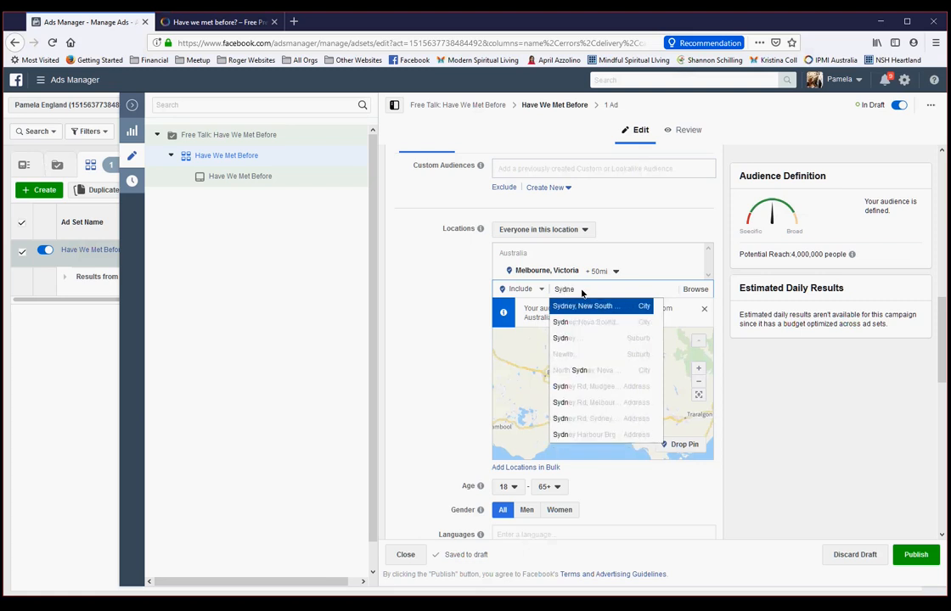
{"action": "type", "text": "y"}
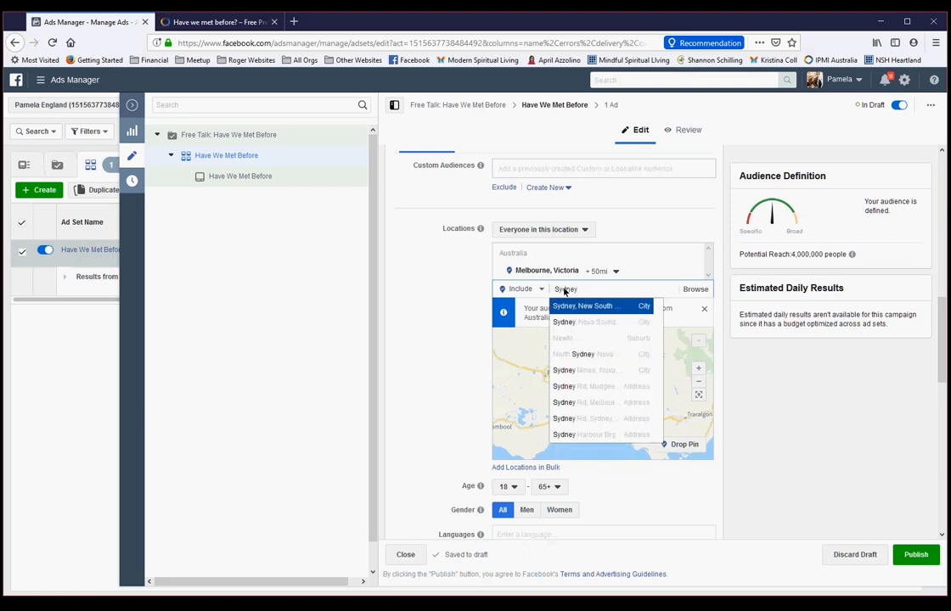
{"action": "left_click", "coordinate": [586, 309]}
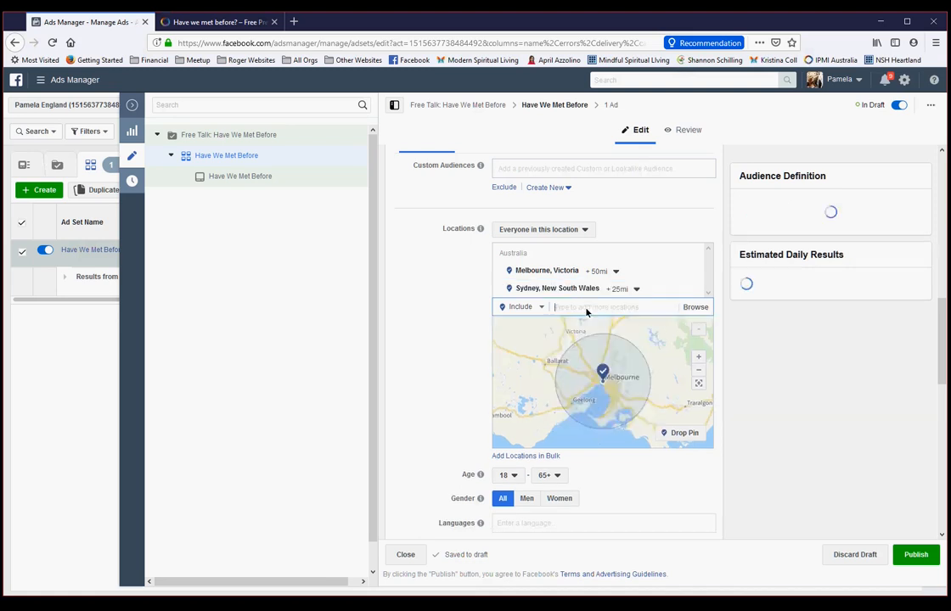
{"action": "left_click", "coordinate": [637, 290]}
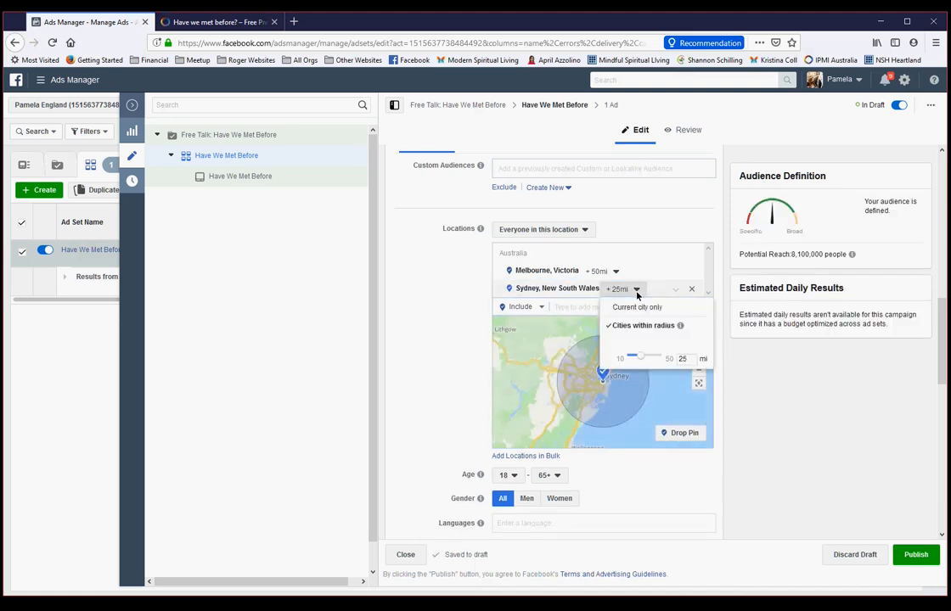
{"action": "left_click_drag", "start_coordinate": [642, 357], "coordinate": [666, 361]}
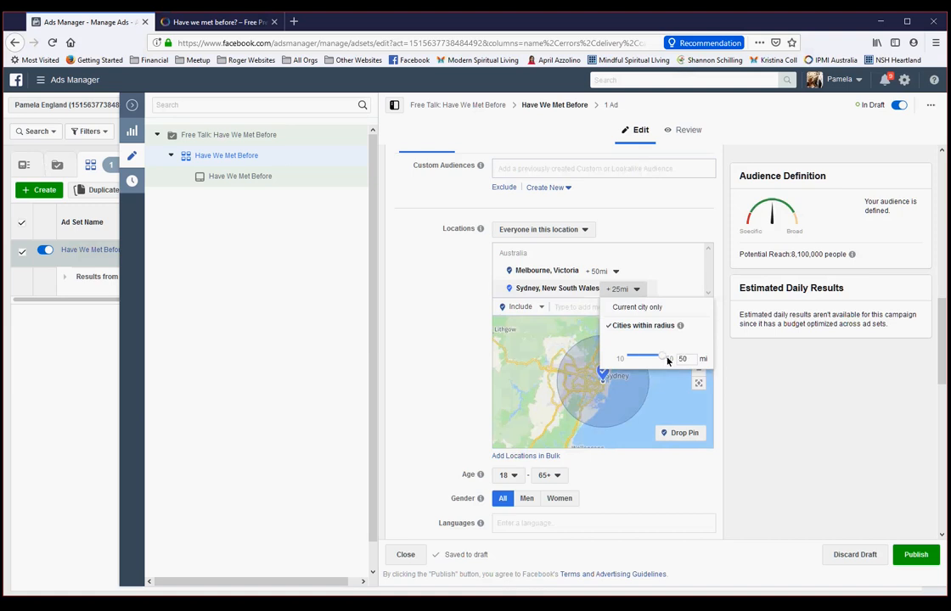
{"action": "left_click", "coordinate": [786, 346]}
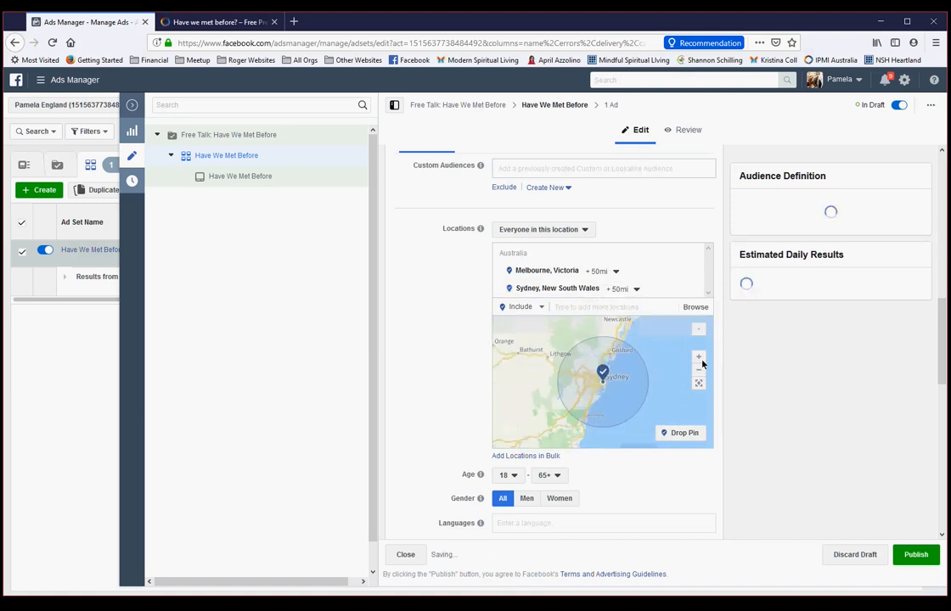
Step: Include the city of Perth, Western Australia in the audience locations and set its radius to 50 miles
{"action": "left_click", "coordinate": [576, 309]}
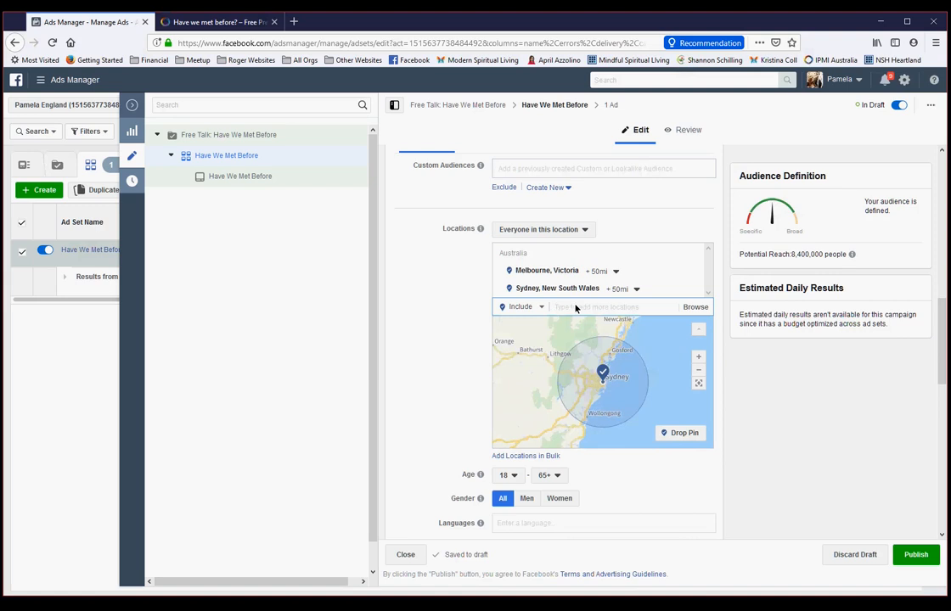
{"action": "type", "text": "Pert"}
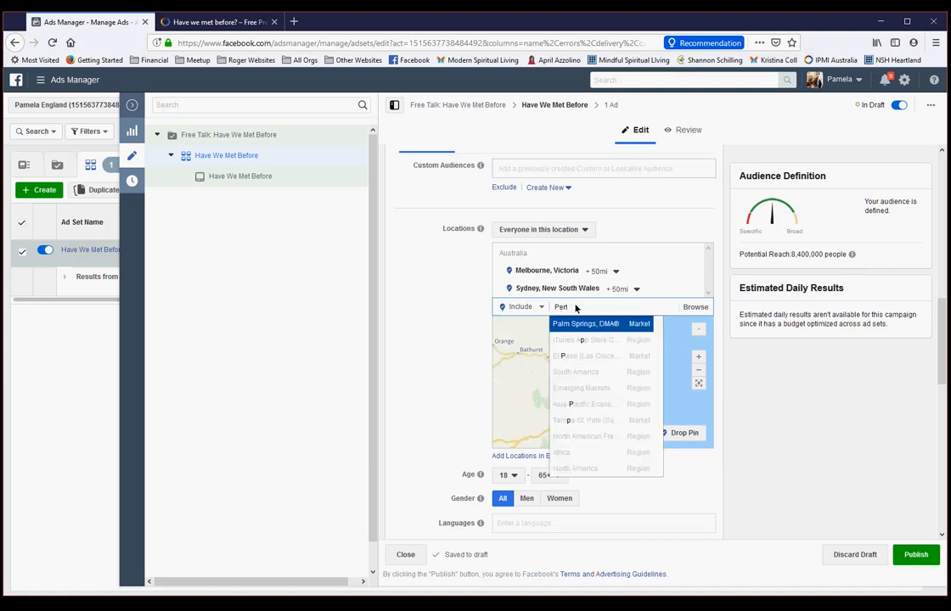
{"action": "type", "text": "h"}
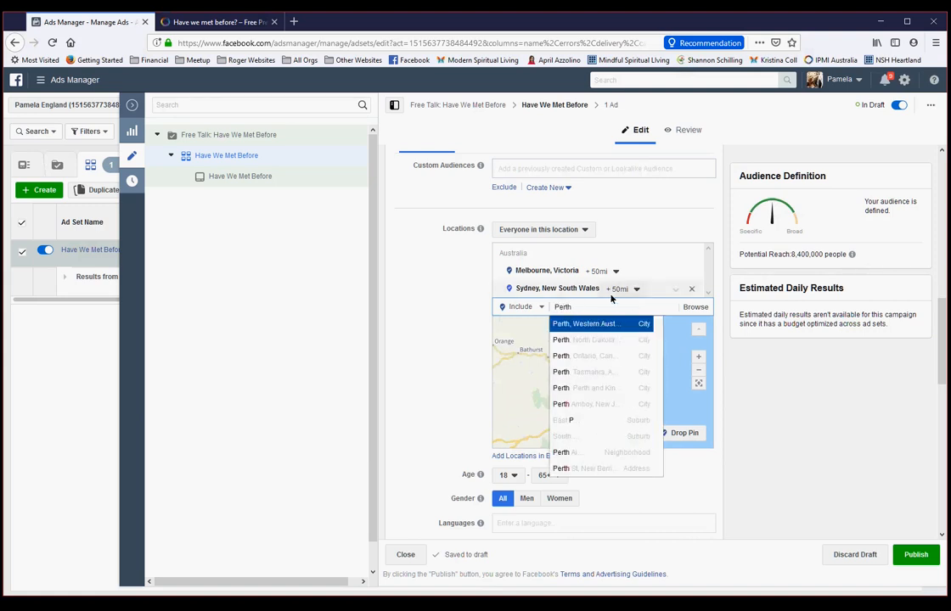
{"action": "left_click", "coordinate": [608, 324]}
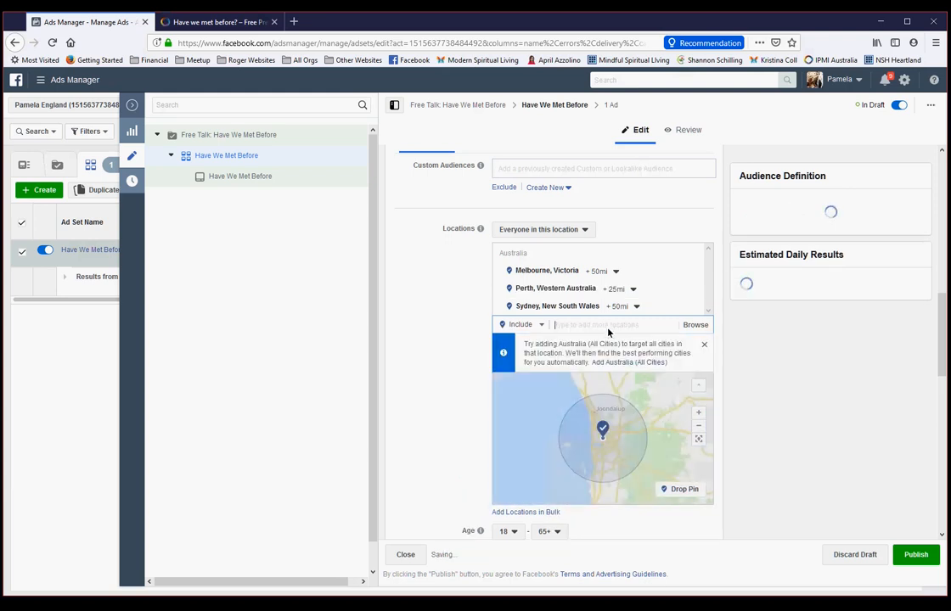
{"action": "left_click", "coordinate": [633, 290]}
{"action": "left_click_drag", "start_coordinate": [637, 358], "coordinate": [690, 361]}
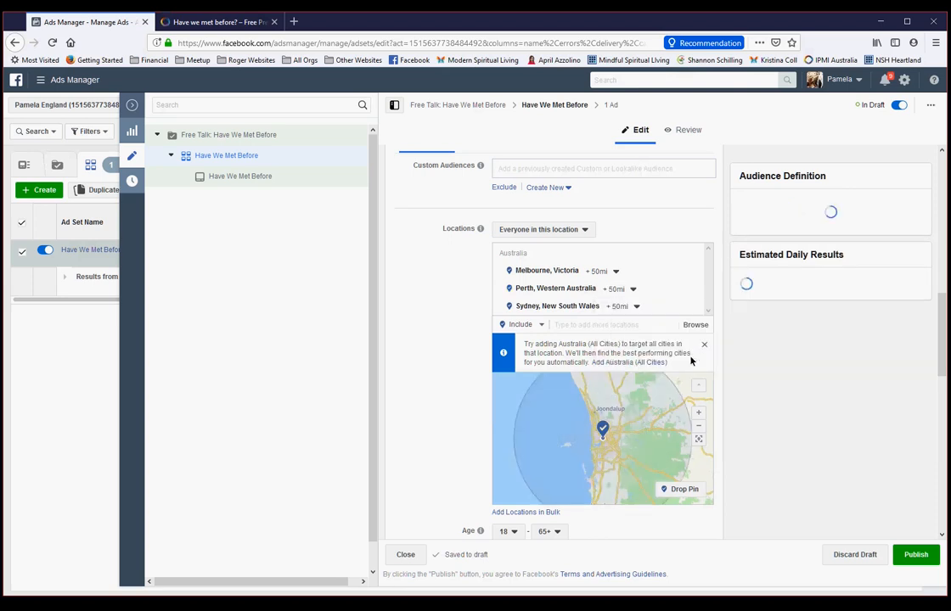
Step: Add Gold Coast, Queensland as another audience location and extend its radius to 50 miles
{"action": "left_click", "coordinate": [571, 331]}
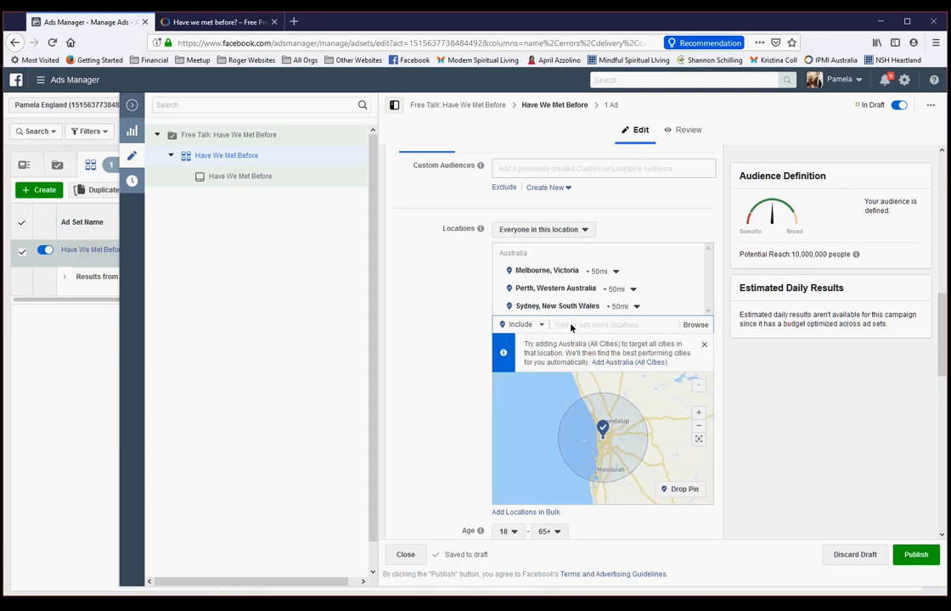
{"action": "type", "text": "Gol"}
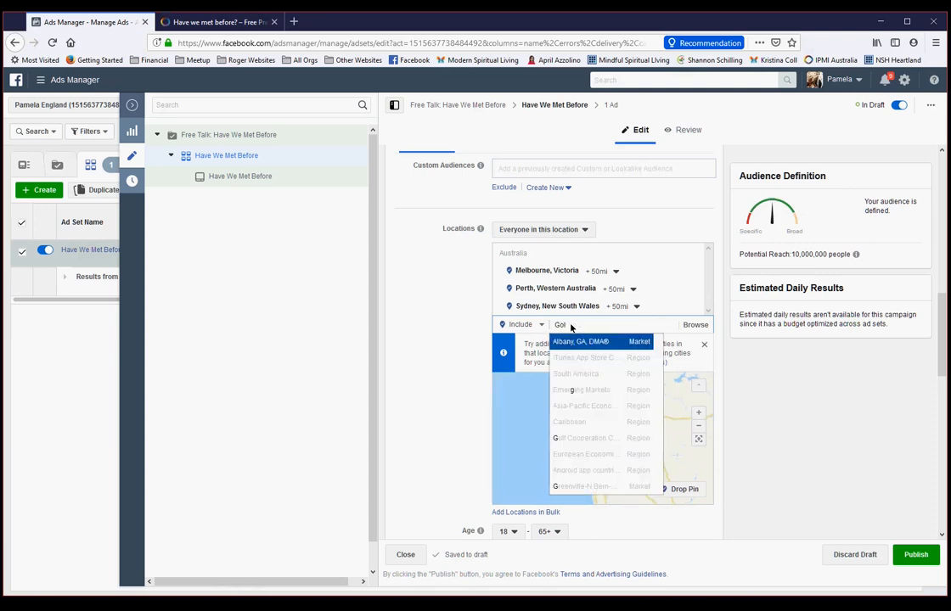
{"action": "type", "text": "d"}
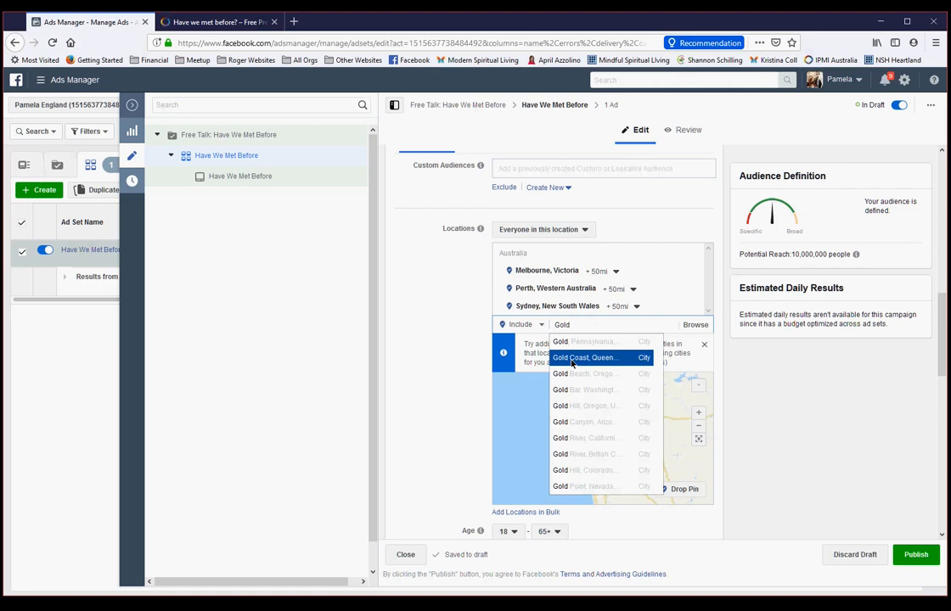
{"action": "left_click", "coordinate": [572, 363]}
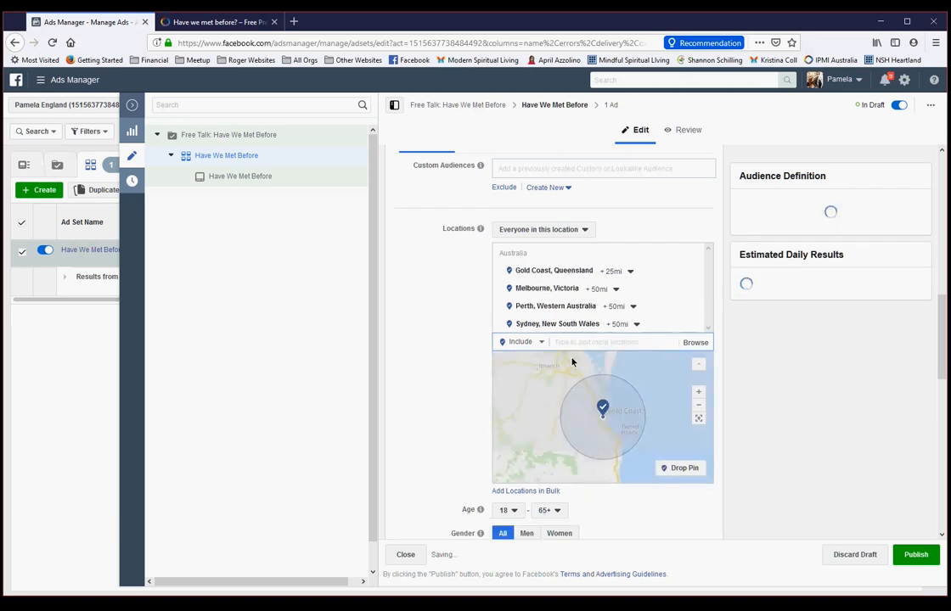
{"action": "left_click", "coordinate": [630, 272]}
{"action": "left_click_drag", "start_coordinate": [637, 340], "coordinate": [662, 341]}
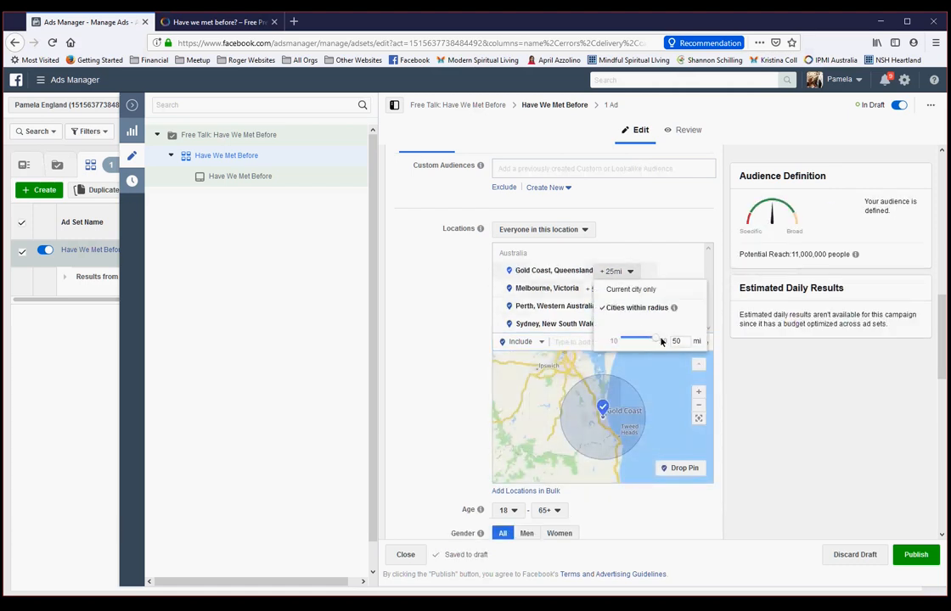
{"action": "left_click", "coordinate": [690, 356]}
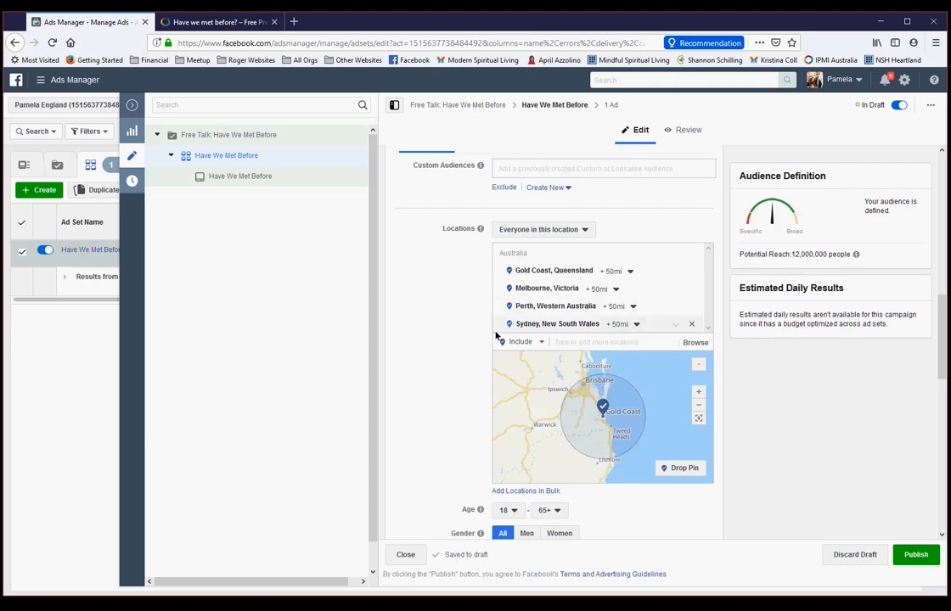
Step: Set the audience's minimum age to 28 and keep the maximum age at 65+
{"action": "scroll", "coordinate": [798, 478], "scroll_direction": "down", "scroll_amount": 3}
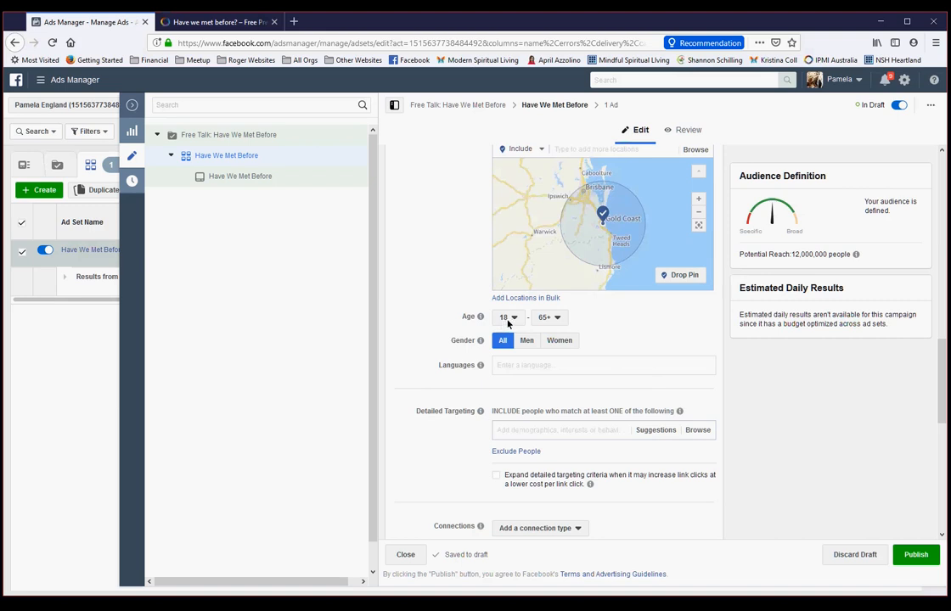
{"action": "left_click", "coordinate": [514, 319]}
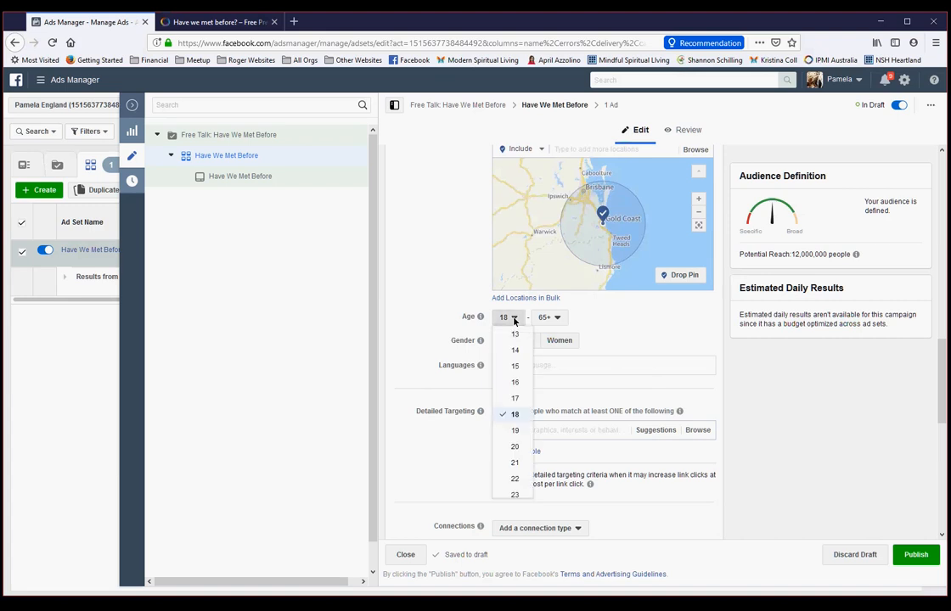
{"action": "scroll", "coordinate": [513, 361], "scroll_direction": "down", "scroll_amount": 1}
{"action": "scroll", "coordinate": [514, 361], "scroll_direction": "down", "scroll_amount": 2}
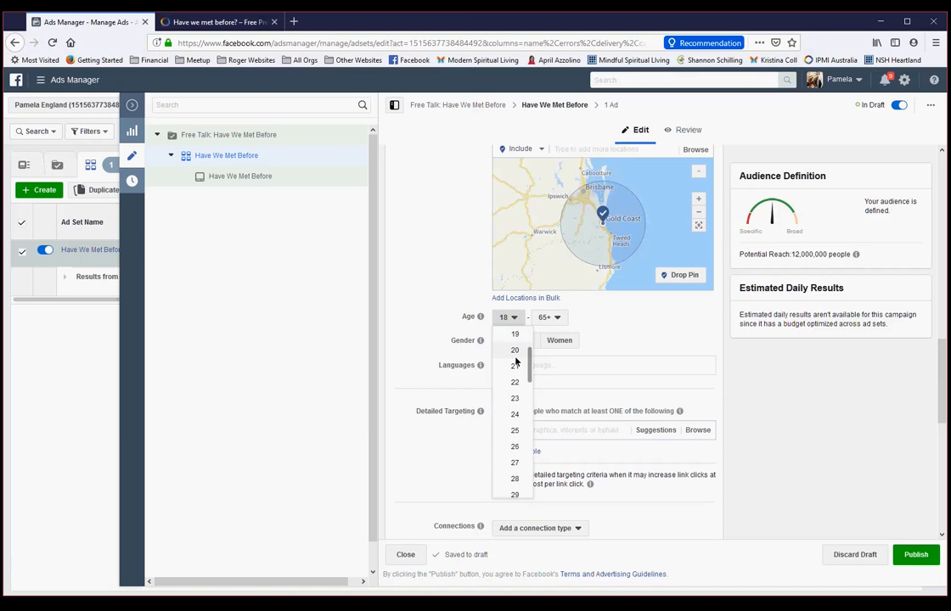
{"action": "scroll", "coordinate": [514, 397], "scroll_direction": "down", "scroll_amount": 2}
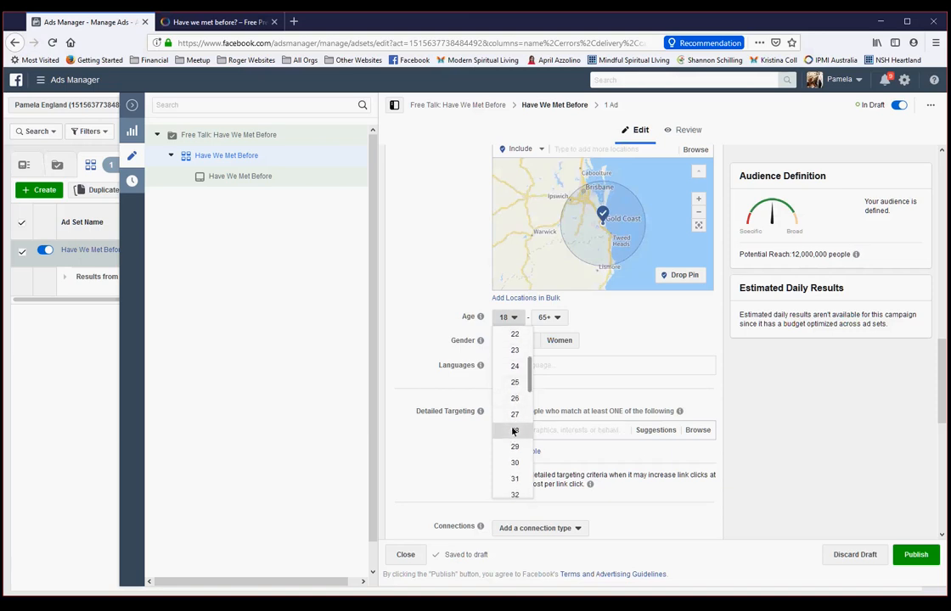
{"action": "left_click", "coordinate": [514, 431]}
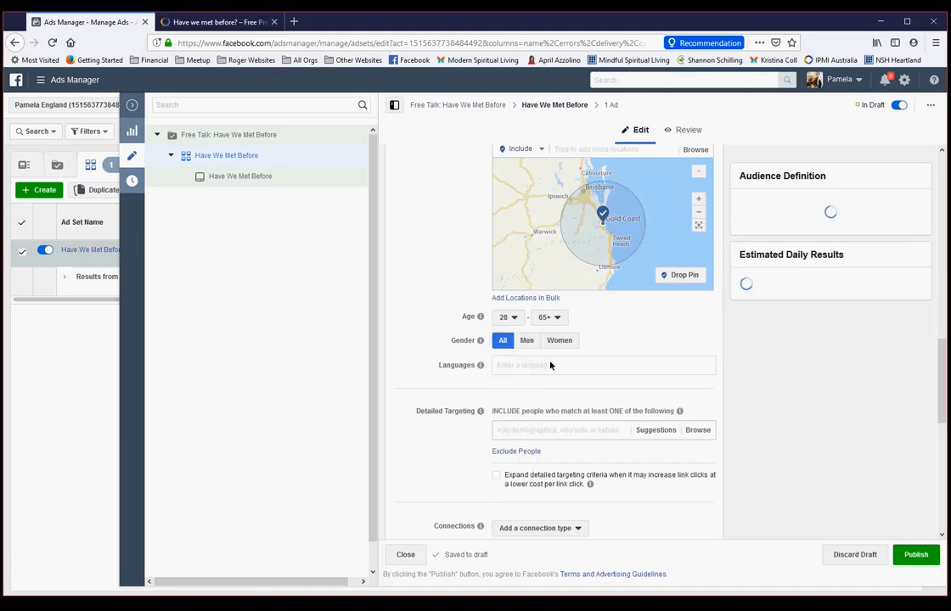
{"action": "left_click", "coordinate": [557, 317]}
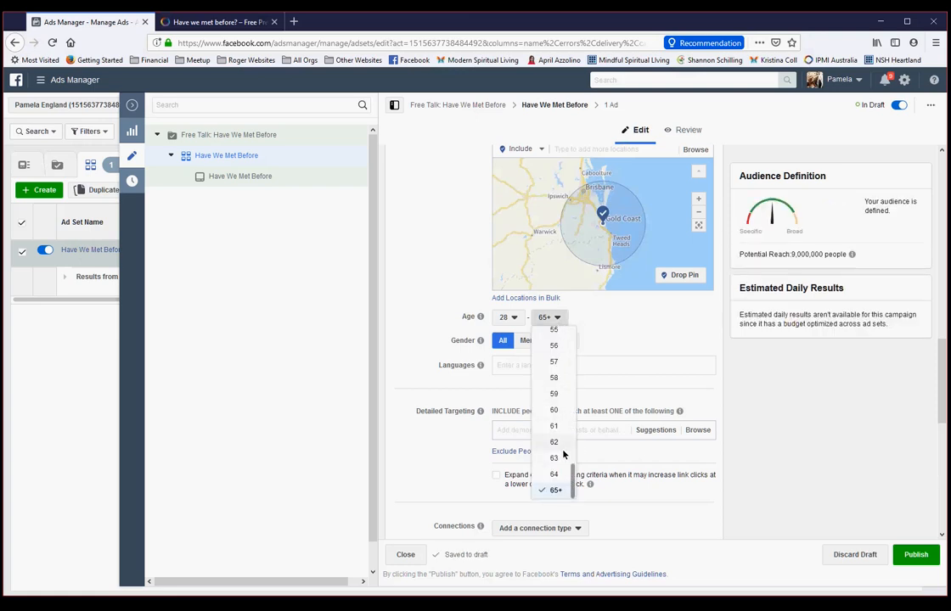
{"action": "left_click", "coordinate": [554, 493]}
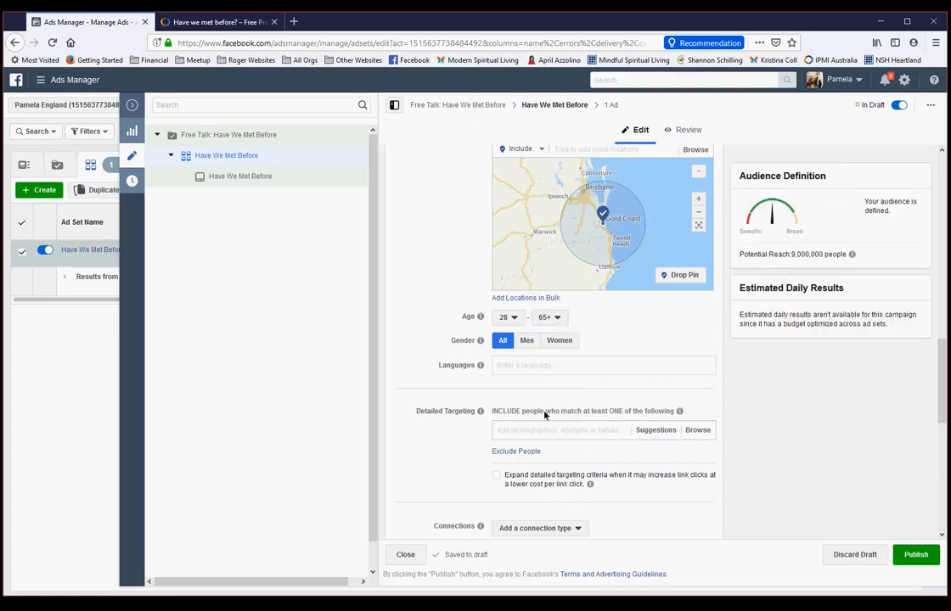
Step: Set the audience's minimum age to 32
{"action": "left_click", "coordinate": [512, 318]}
{"action": "scroll", "coordinate": [513, 395], "scroll_direction": "down", "scroll_amount": 2}
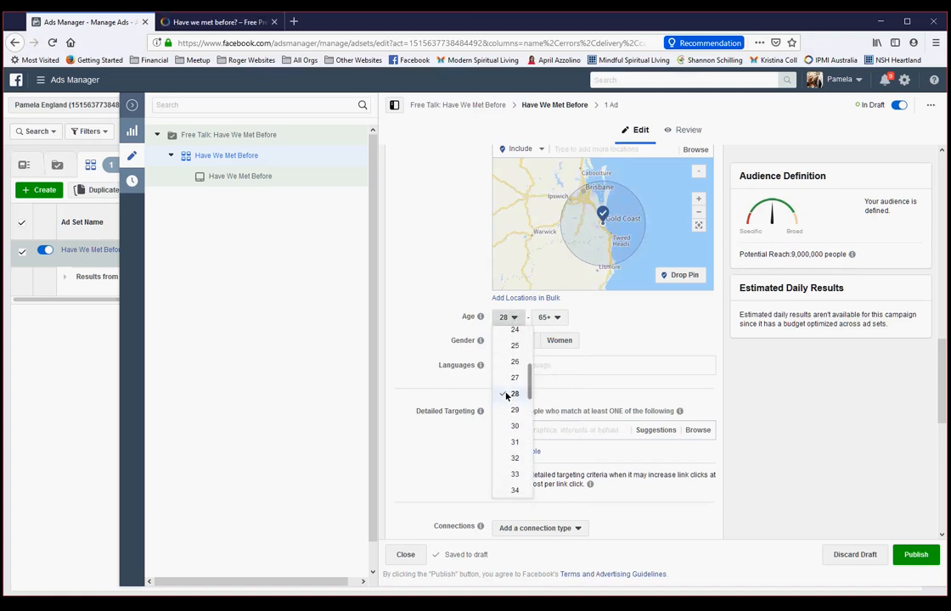
{"action": "left_click", "coordinate": [513, 460]}
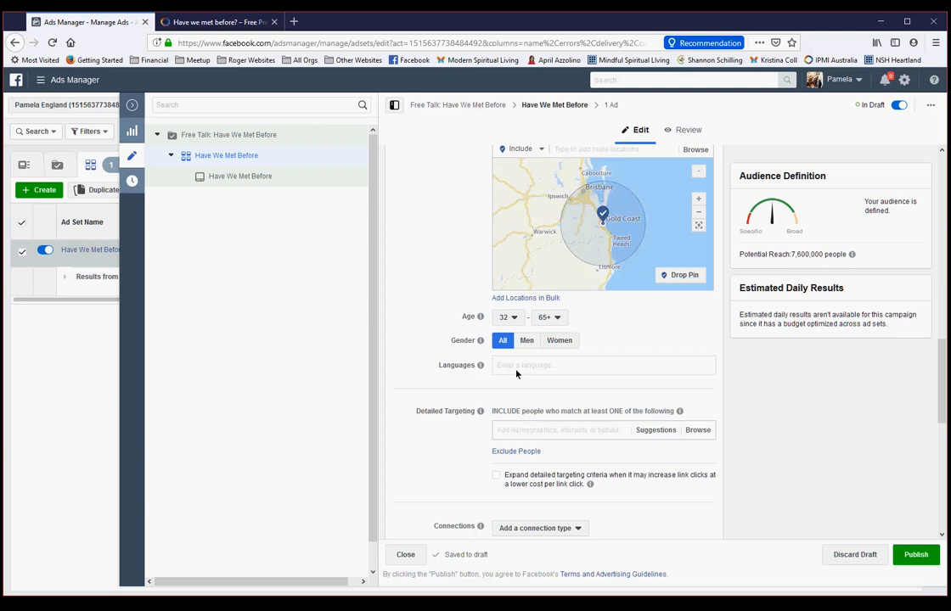
Step: Add the interest Psychic to the audience's detailed targeting
{"action": "scroll", "coordinate": [515, 374], "scroll_direction": "down", "scroll_amount": 1}
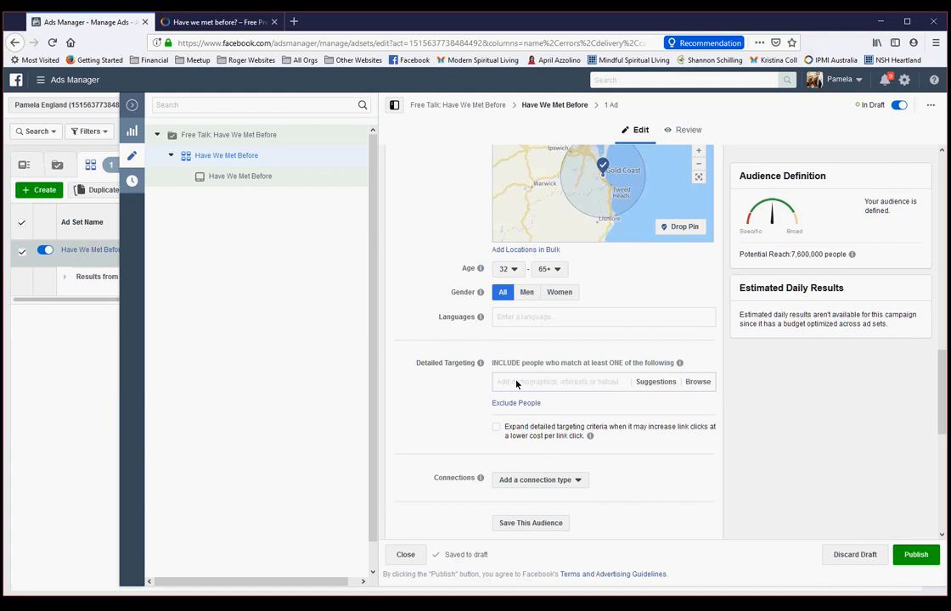
{"action": "left_click", "coordinate": [508, 381]}
{"action": "type", "text": "psy"}
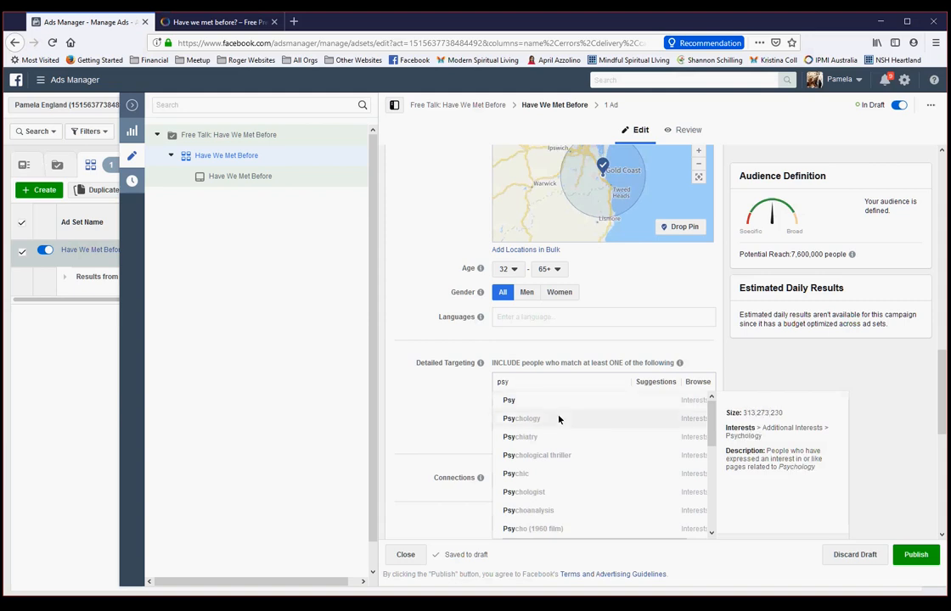
{"action": "left_click", "coordinate": [519, 478]}
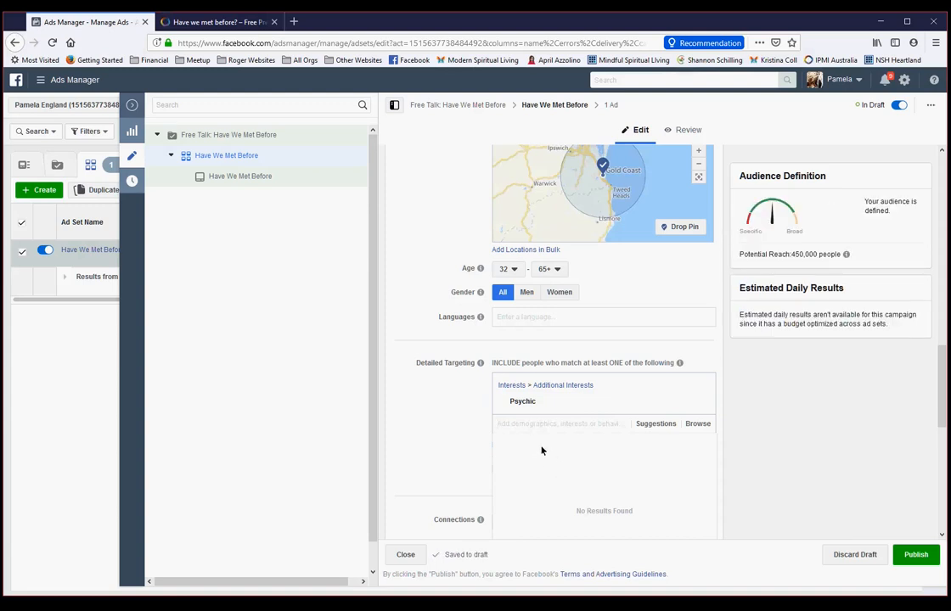
Step: Include the interest Reincarnation in the detailed targeting alongside Psychic
{"action": "mouse_move", "coordinate": [543, 402]}
{"action": "type", "text": "Rein"}
{"action": "type", "text": "c"}
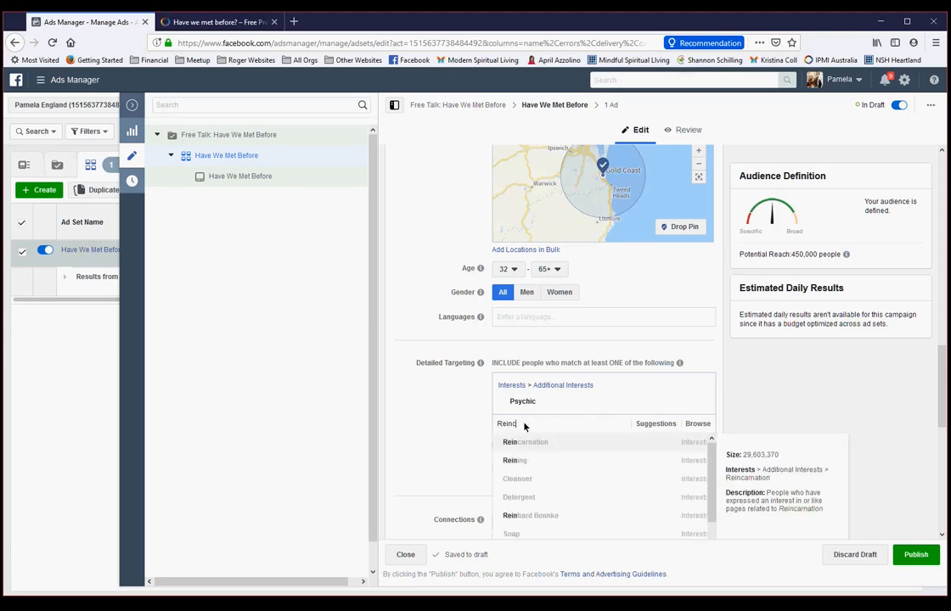
{"action": "type", "text": "arna"}
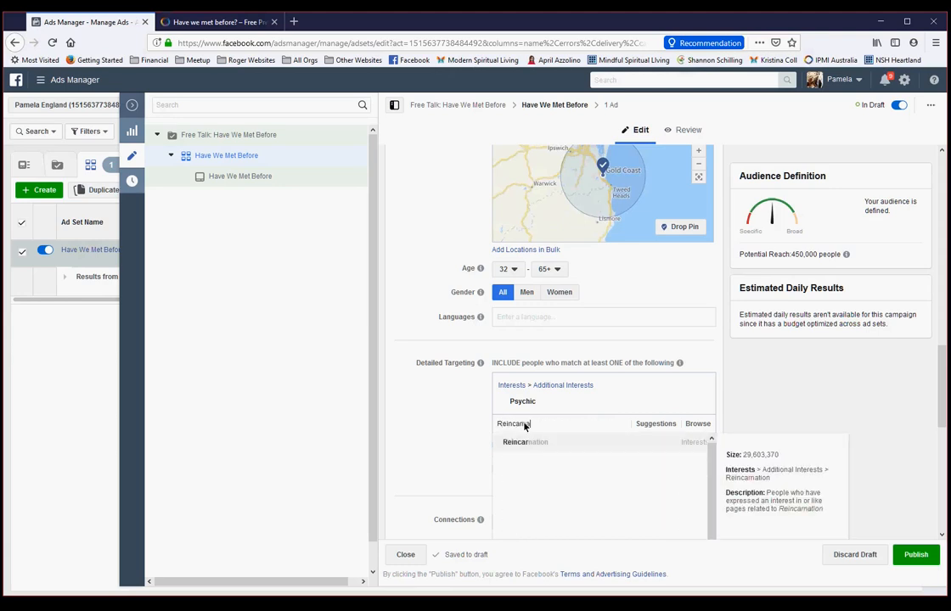
{"action": "type", "text": "tion"}
{"action": "left_click", "coordinate": [520, 445]}
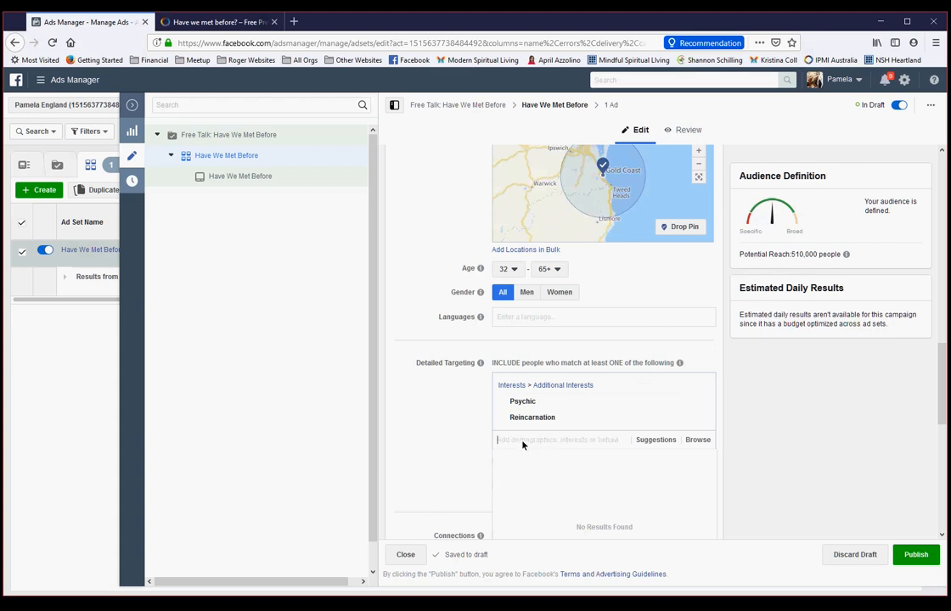
Step: Search the detailed targeting for Spirit Guides and add the suggested interests Meditation, Clairvoyance and Mindfulness instead
{"action": "type", "text": "Spirit Gu"}
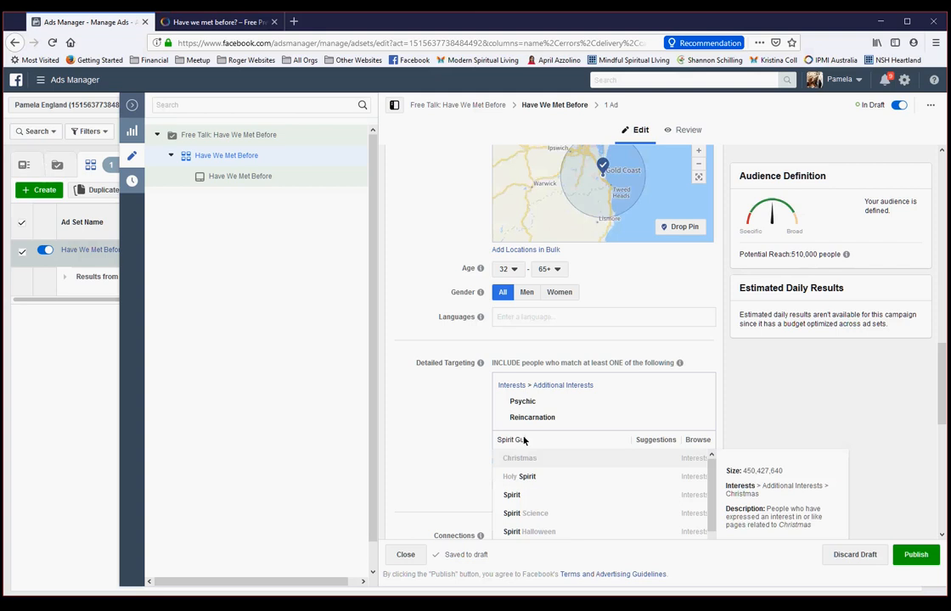
{"action": "type", "text": "ides"}
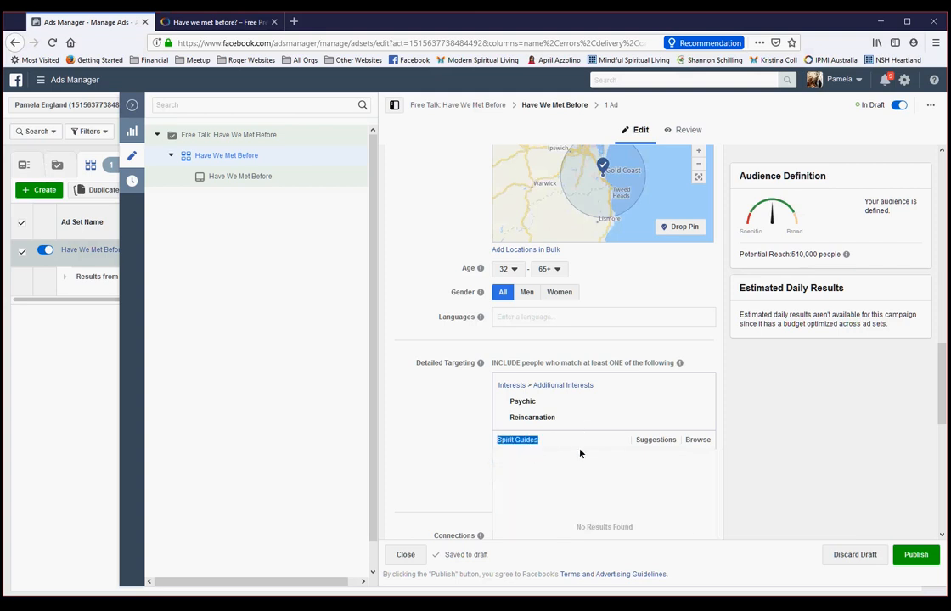
{"action": "left_click", "coordinate": [649, 441]}
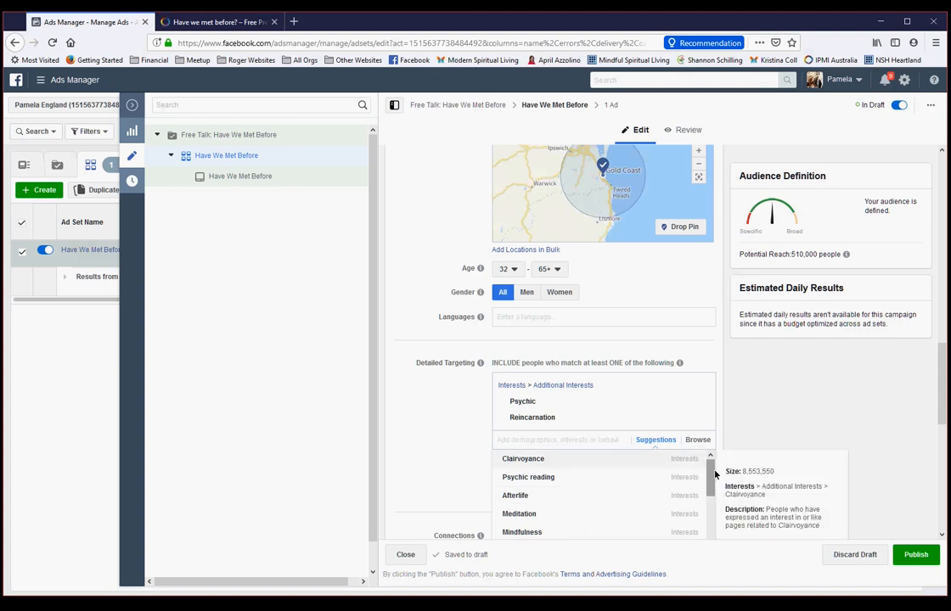
{"action": "left_click_drag", "start_coordinate": [713, 475], "coordinate": [713, 484]}
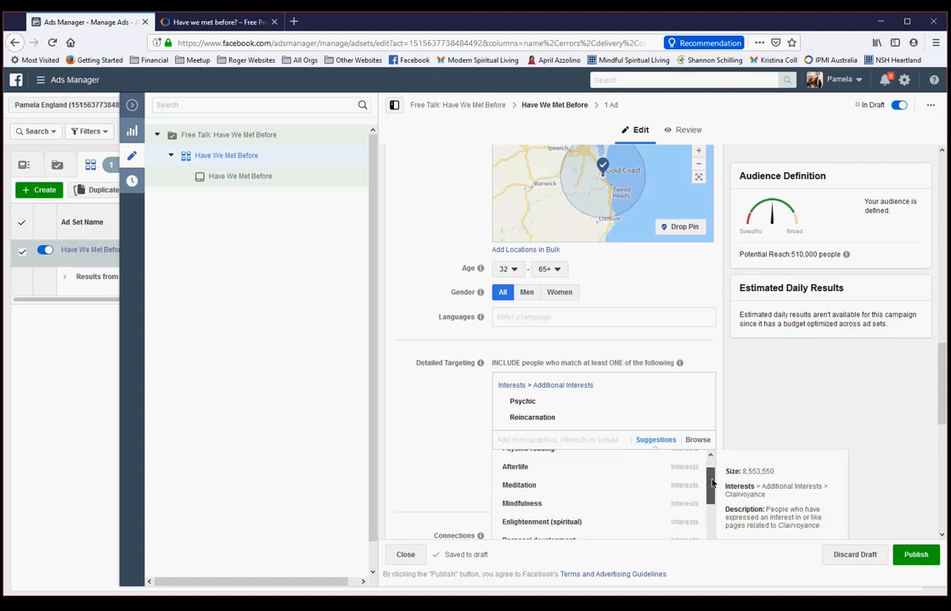
{"action": "left_click", "coordinate": [519, 487]}
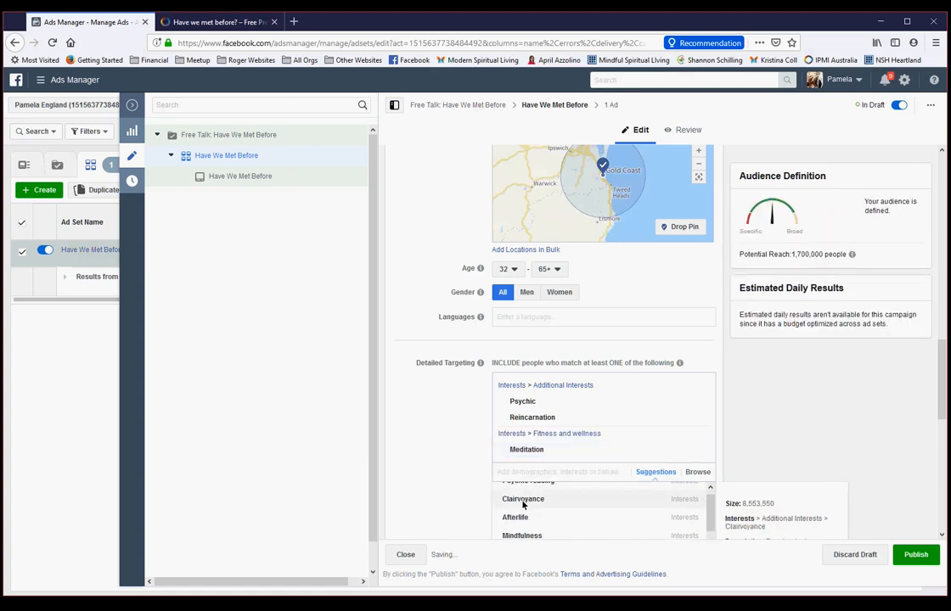
{"action": "left_click", "coordinate": [523, 501]}
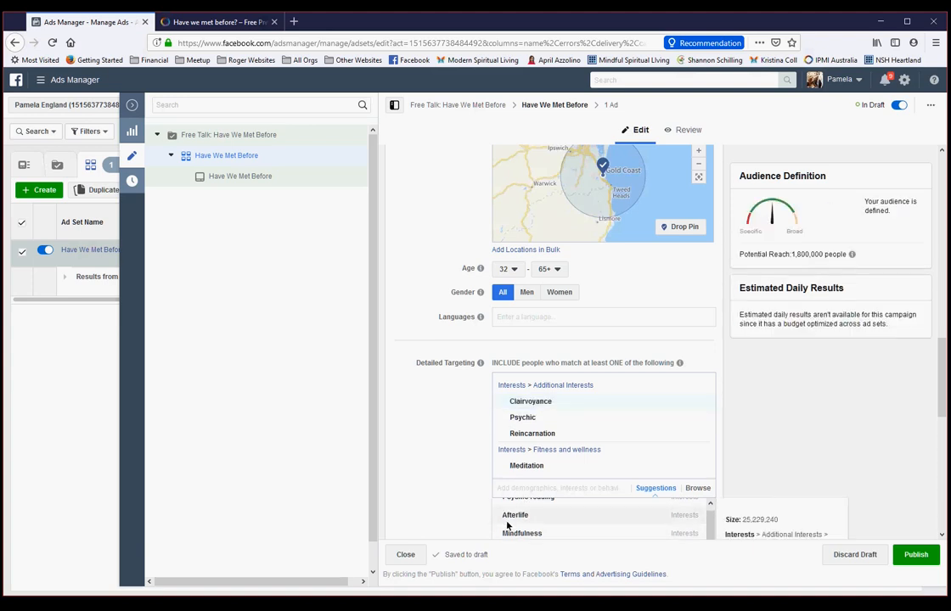
{"action": "left_click", "coordinate": [515, 534]}
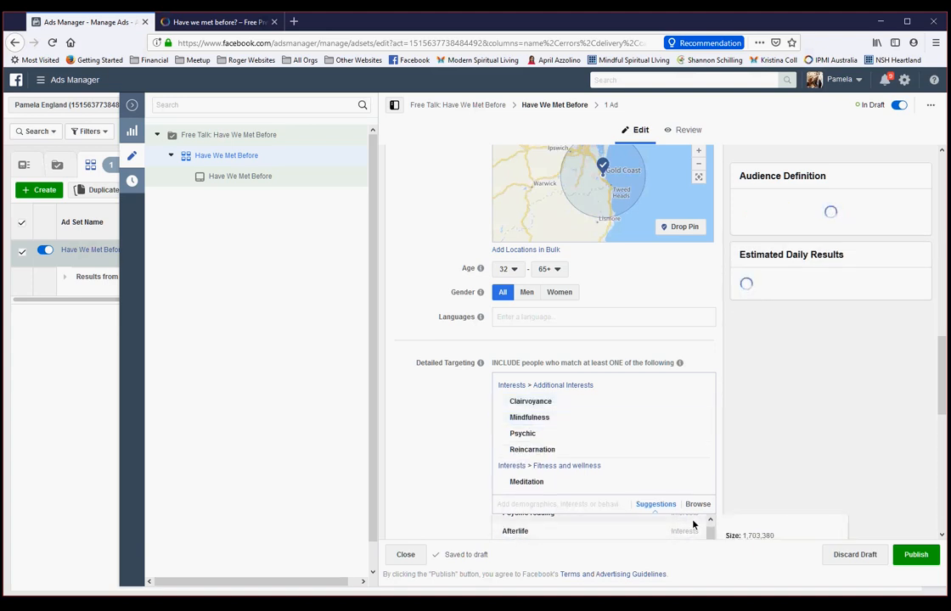
Step: Add the suggested interests Well-being and Metaphysics to the audience's detailed targeting
{"action": "scroll", "coordinate": [739, 424], "scroll_direction": "down", "scroll_amount": 3}
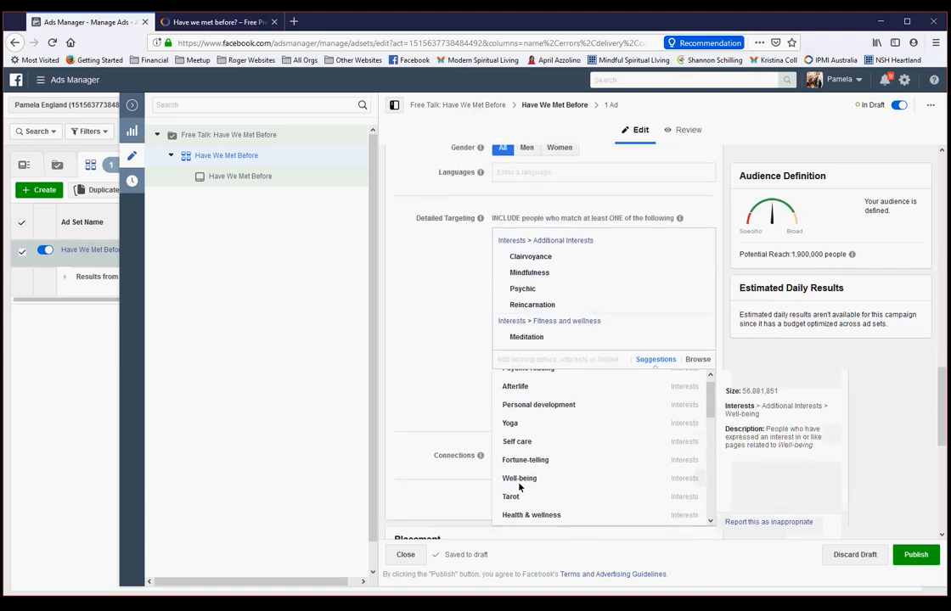
{"action": "left_click", "coordinate": [521, 480]}
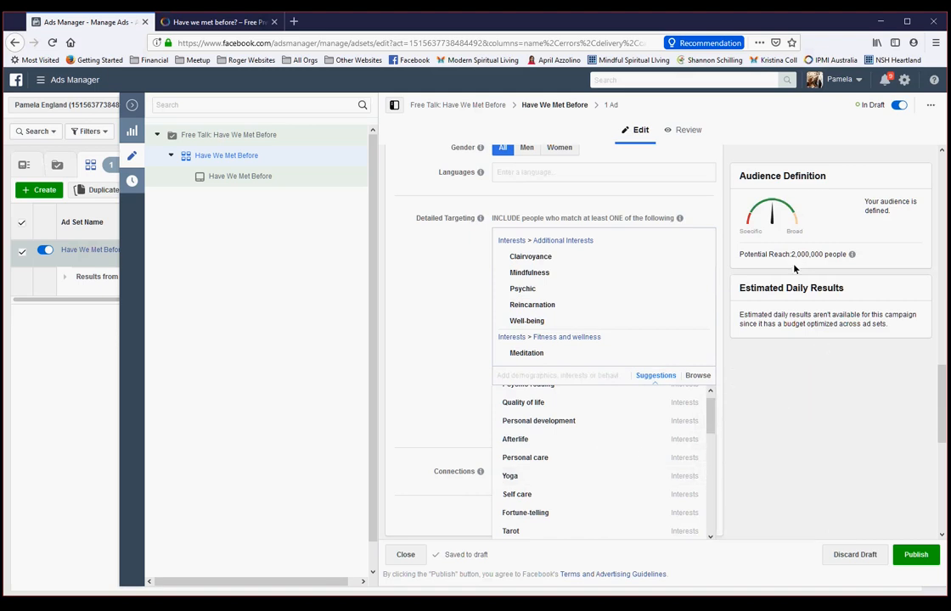
{"action": "scroll", "coordinate": [714, 421], "scroll_direction": "down", "scroll_amount": 3}
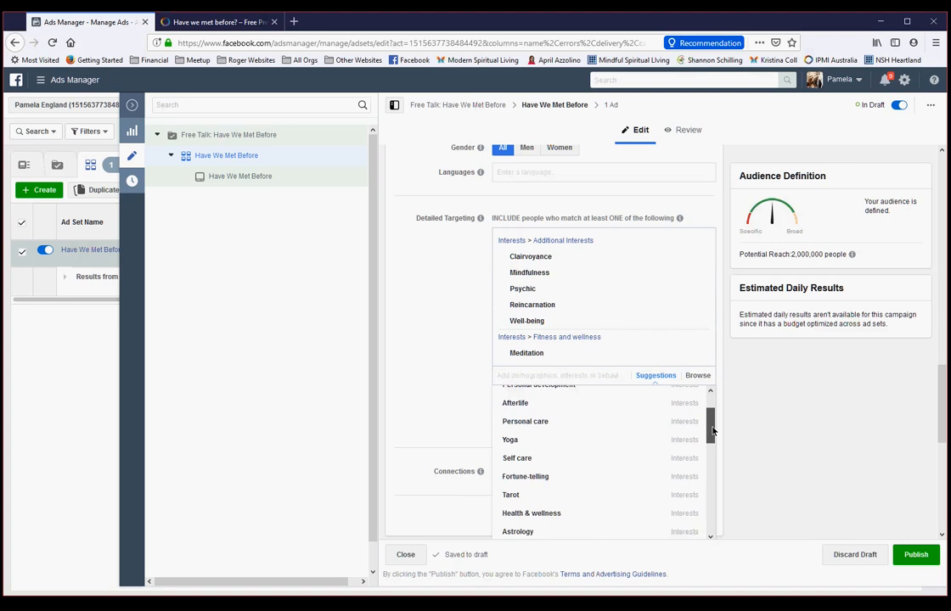
{"action": "left_click_drag", "start_coordinate": [716, 437], "coordinate": [715, 460]}
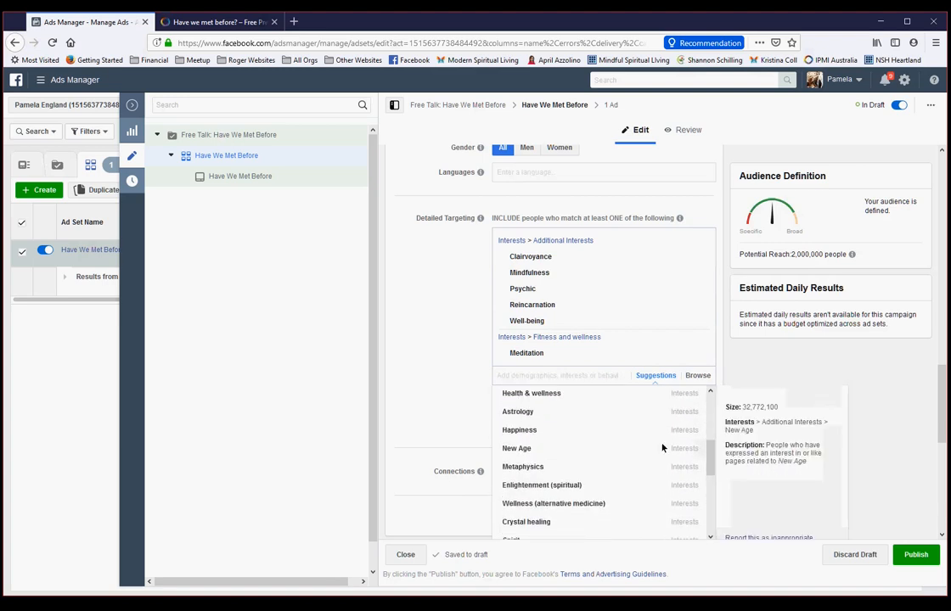
{"action": "left_click", "coordinate": [521, 468]}
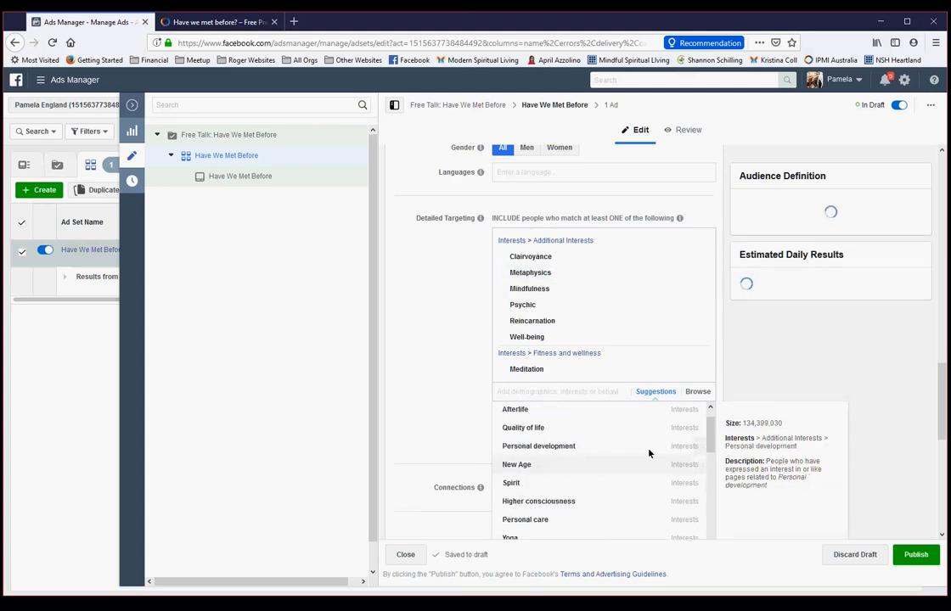
Step: Extend the detailed targeting with the suggested interests New Age and Tarot
{"action": "left_click_drag", "start_coordinate": [713, 447], "coordinate": [714, 429]}
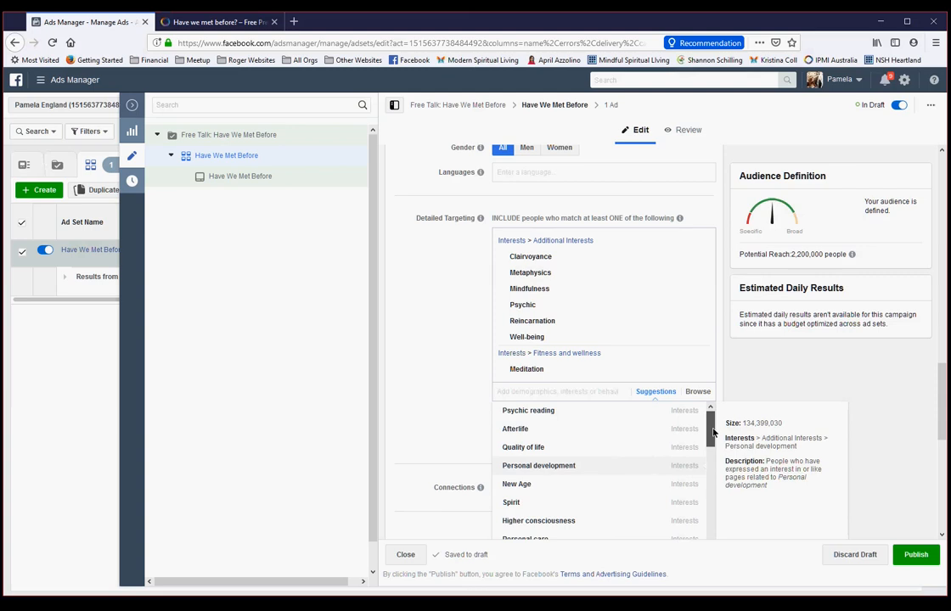
{"action": "left_click_drag", "start_coordinate": [712, 440], "coordinate": [711, 446]}
{"action": "mouse_move", "coordinate": [587, 458]}
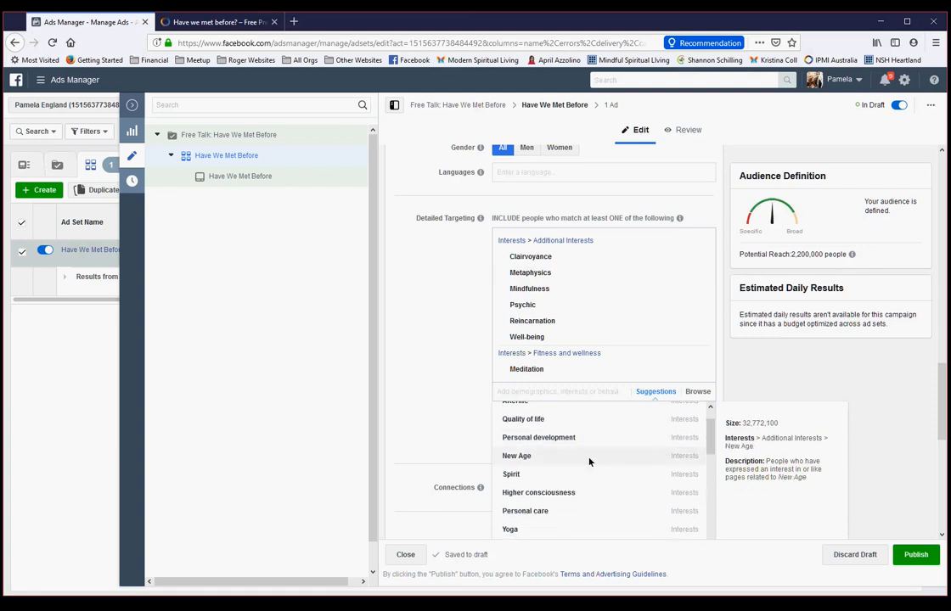
{"action": "left_click", "coordinate": [513, 459]}
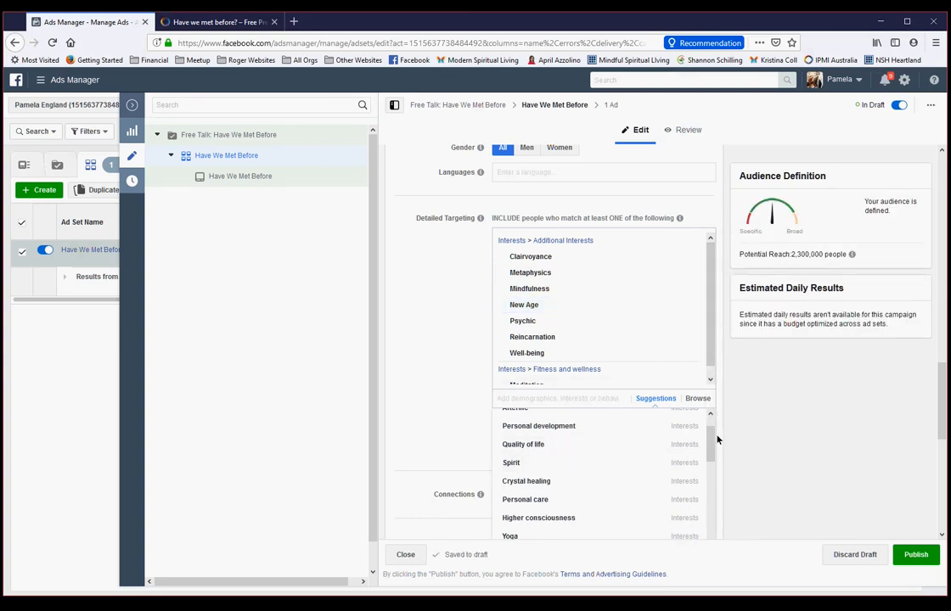
{"action": "left_click_drag", "start_coordinate": [710, 444], "coordinate": [712, 492]}
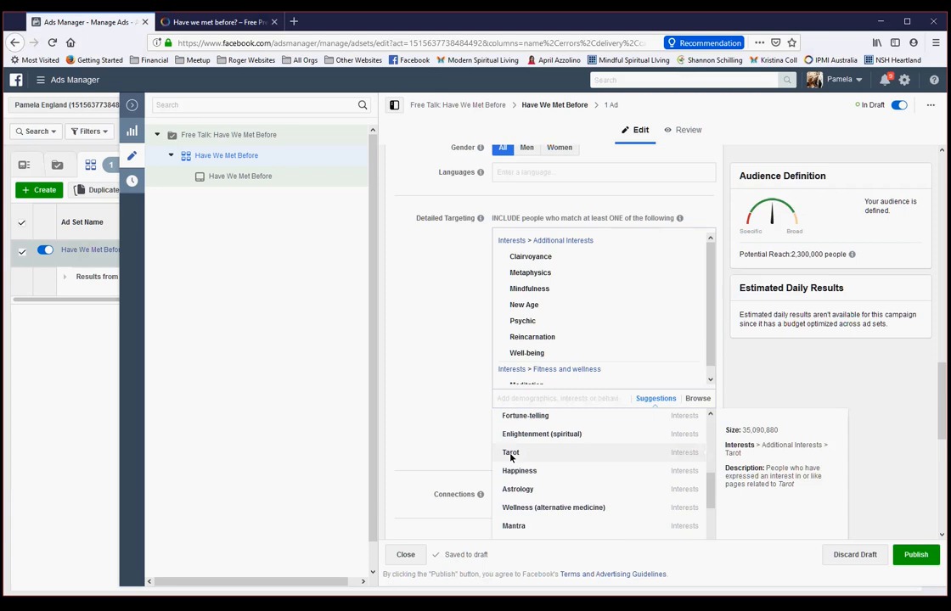
{"action": "left_click", "coordinate": [511, 455]}
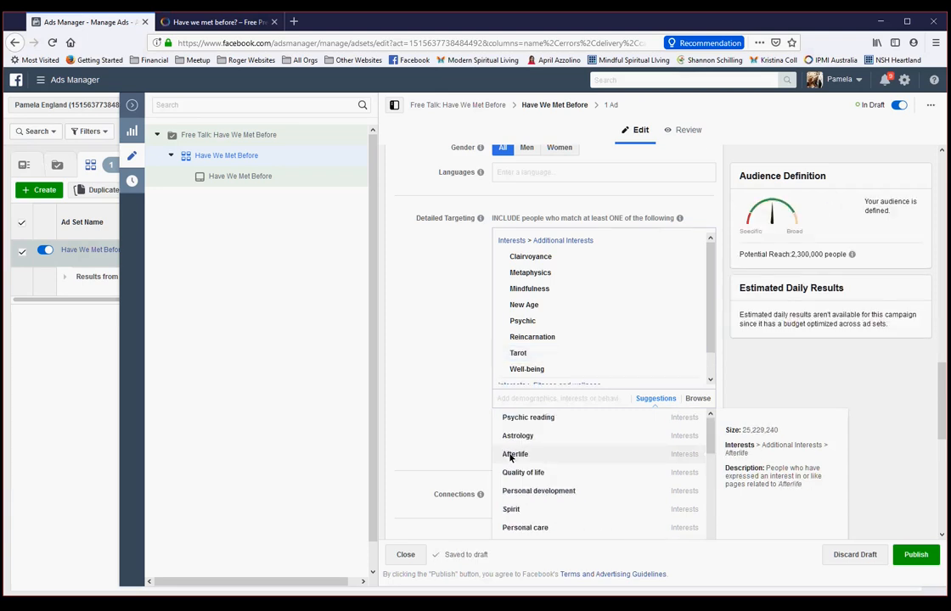
{"action": "mouse_move", "coordinate": [522, 356]}
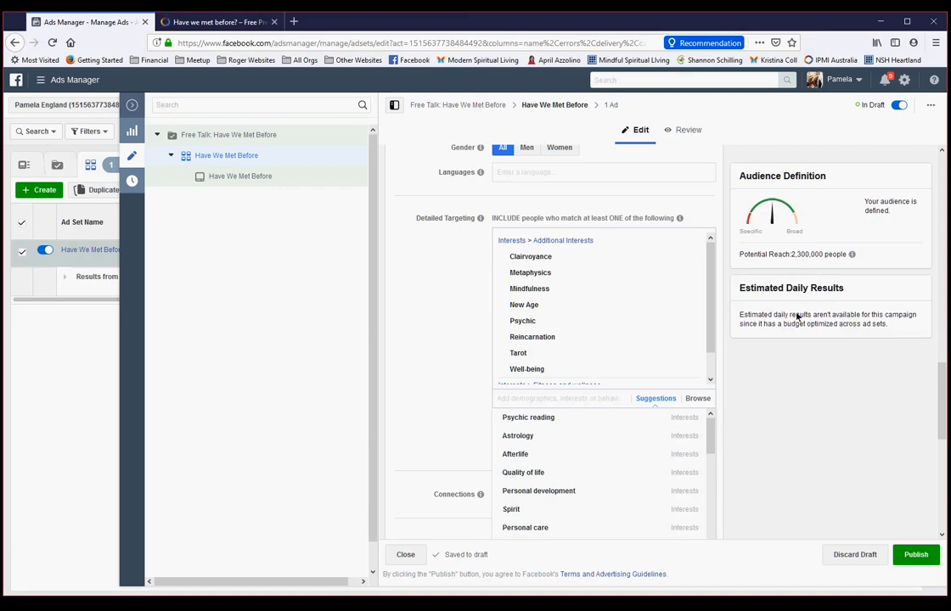
{"action": "scroll", "coordinate": [709, 450], "scroll_direction": "down", "scroll_amount": 1}
{"action": "mouse_move", "coordinate": [711, 450]}
{"action": "left_mouse_down"}
{"action": "mouse_move", "coordinate": [723, 529]}
{"action": "mouse_move", "coordinate": [715, 414]}
{"action": "left_mouse_up"}
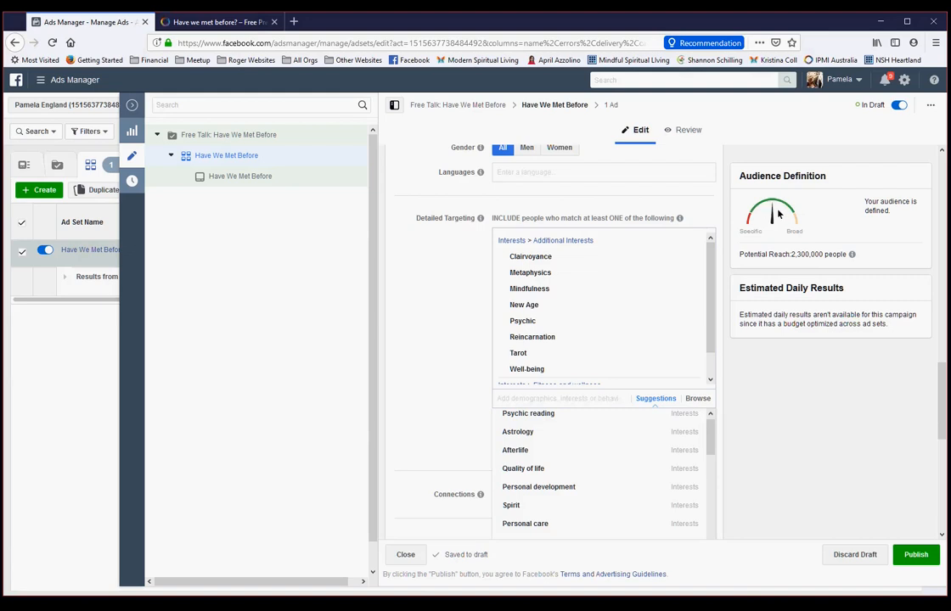
Step: Set the ad set's optimization for ad delivery to Landing Page Views
{"action": "left_click_drag", "start_coordinate": [940, 395], "coordinate": [941, 465]}
{"action": "left_click", "coordinate": [928, 452]}
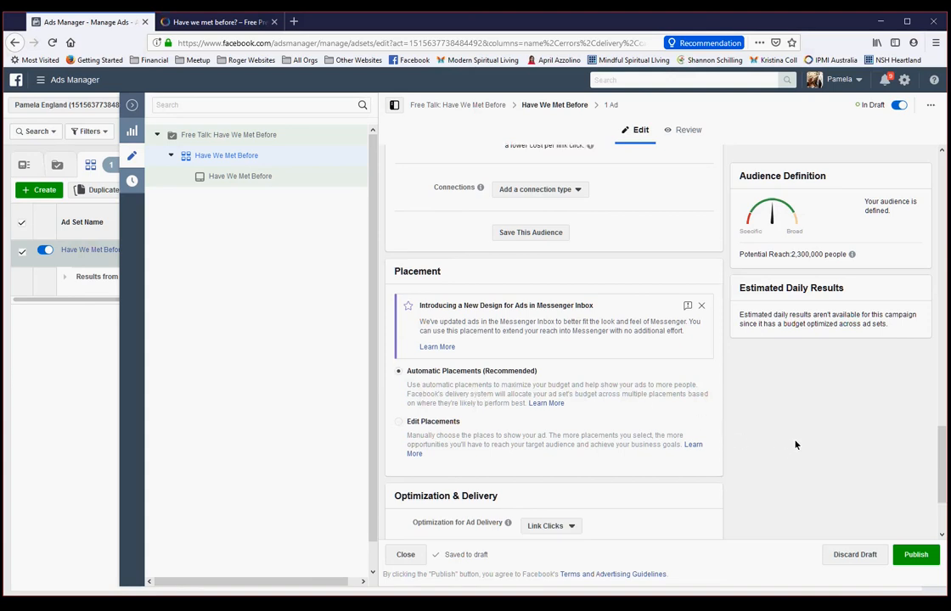
{"action": "scroll", "coordinate": [796, 444], "scroll_direction": "down", "scroll_amount": 2}
{"action": "scroll", "coordinate": [813, 439], "scroll_direction": "down", "scroll_amount": 1}
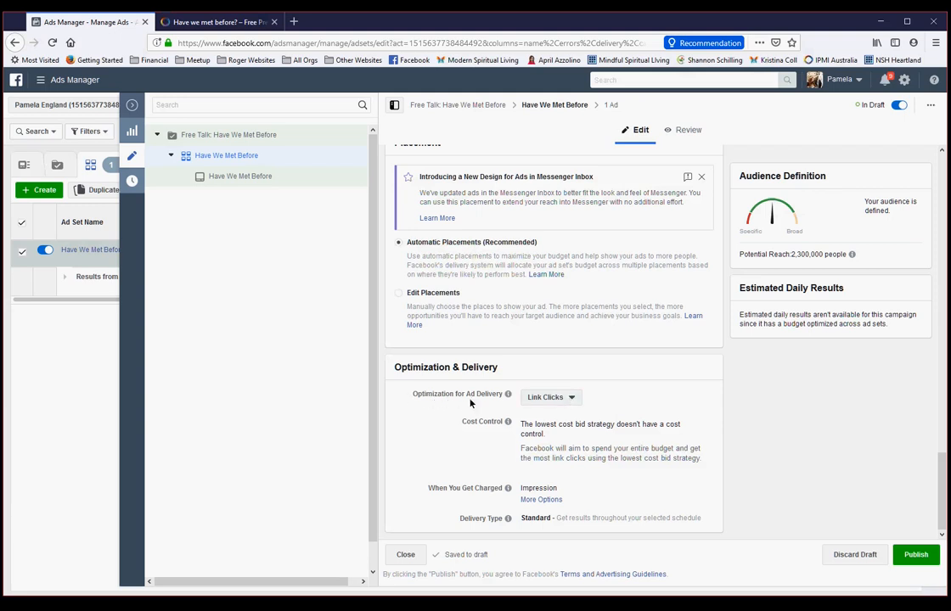
{"action": "left_click", "coordinate": [574, 399]}
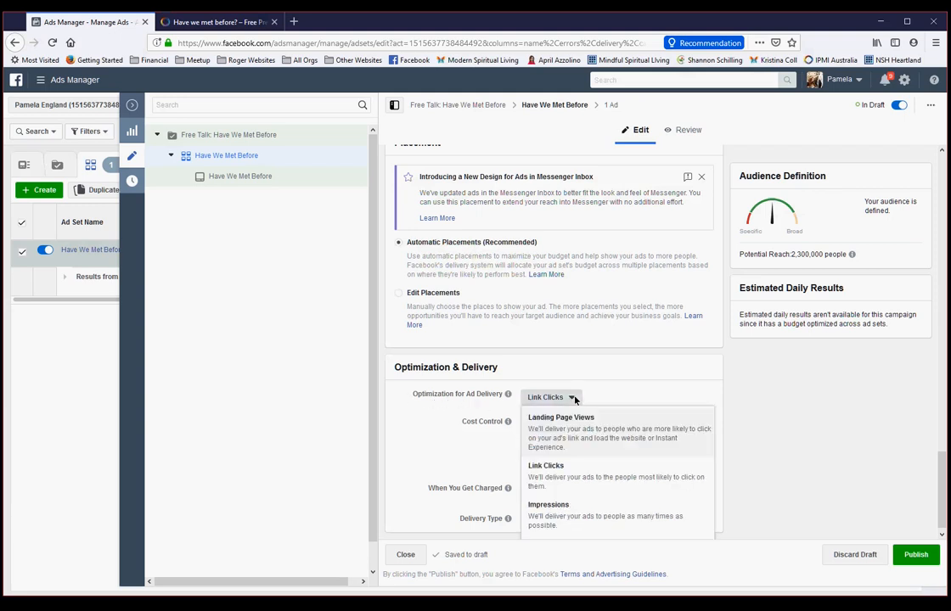
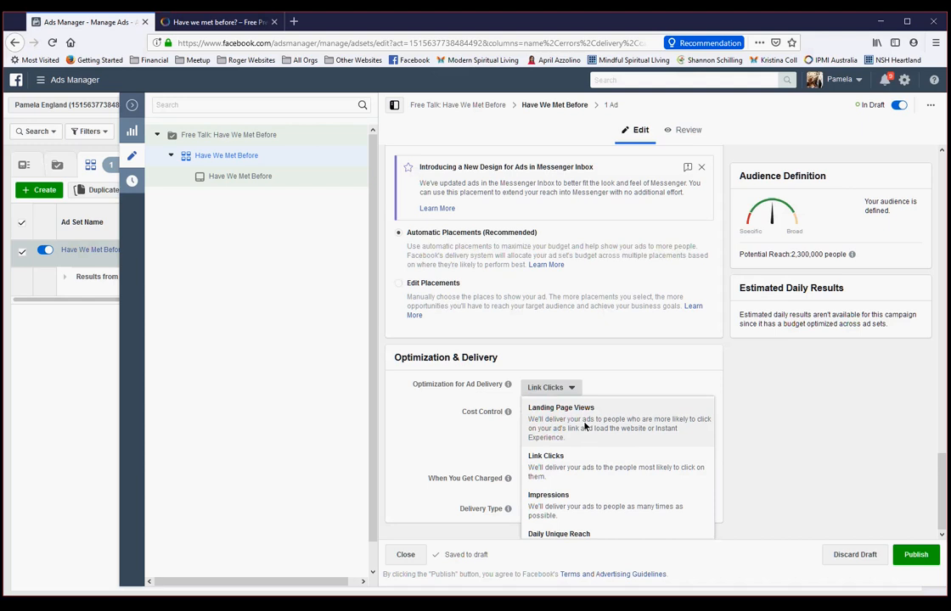
{"action": "left_click", "coordinate": [582, 419]}
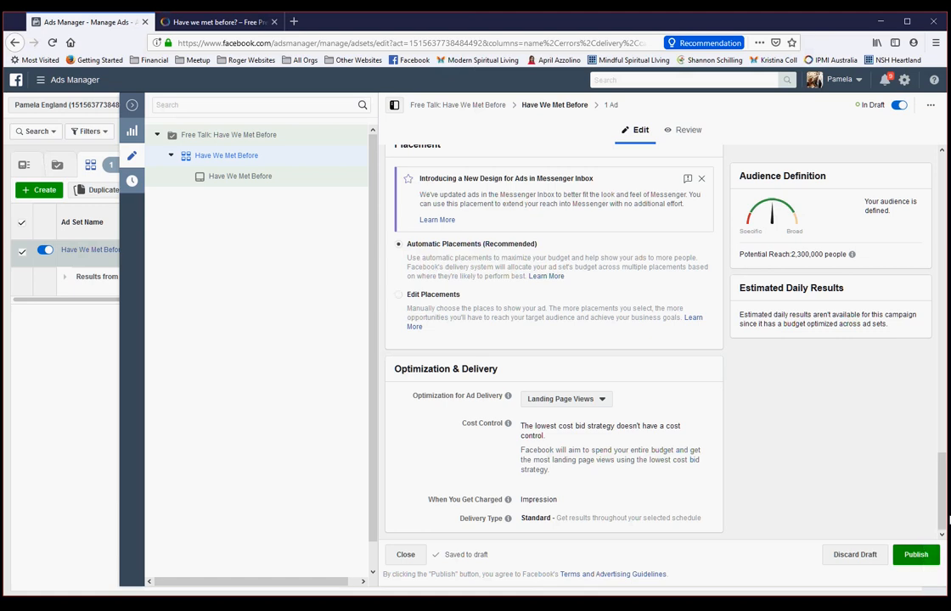
Step: Publish the drafted campaign, ad set and ad, and dismiss the publishing notification
{"action": "scroll", "coordinate": [942, 512], "scroll_direction": "up", "scroll_amount": 3}
{"action": "scroll", "coordinate": [941, 520], "scroll_direction": "down", "scroll_amount": 3}
{"action": "left_click", "coordinate": [918, 558]}
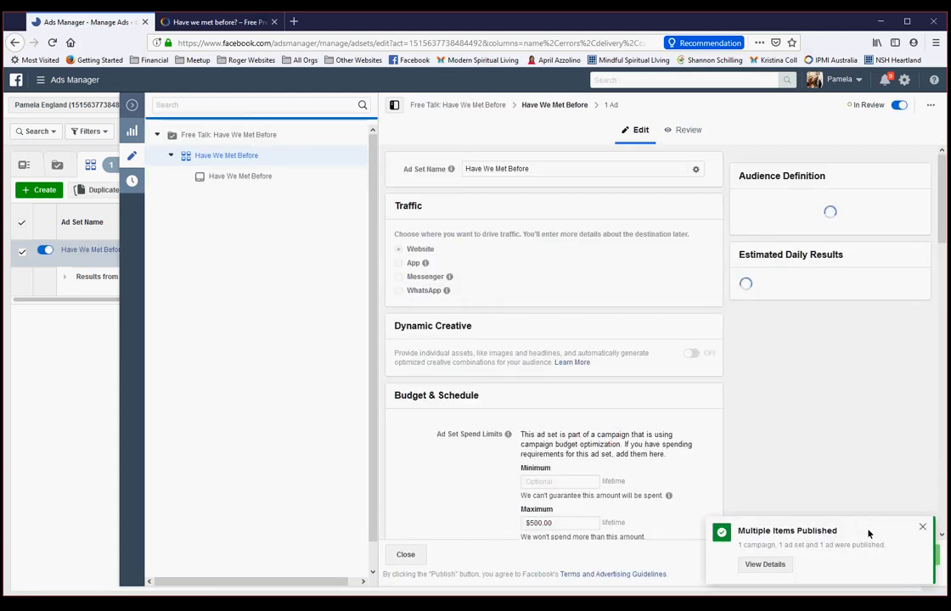
{"action": "left_click", "coordinate": [922, 527]}
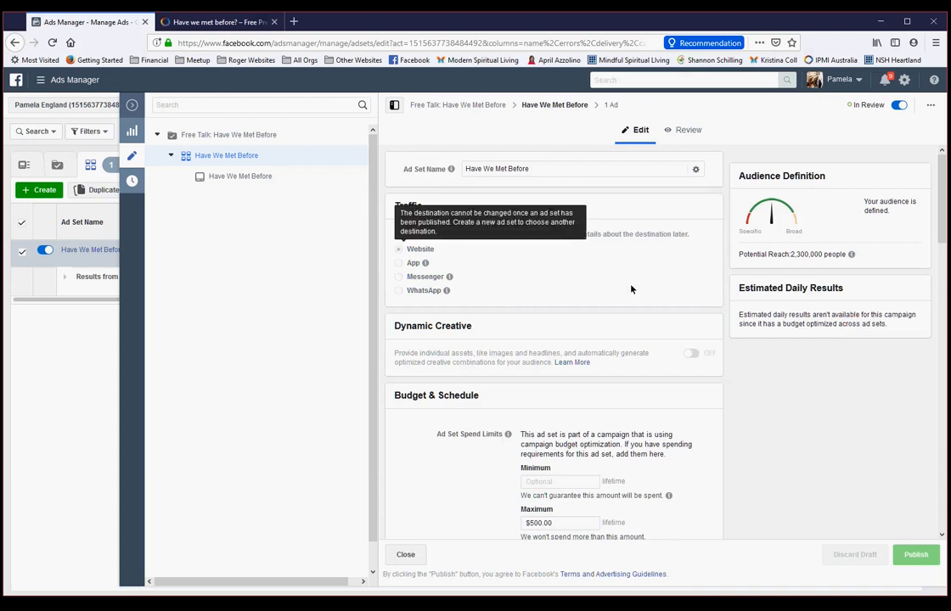
Step: Close the ad set editor and show the account's list of campaigns
{"action": "left_click", "coordinate": [132, 107]}
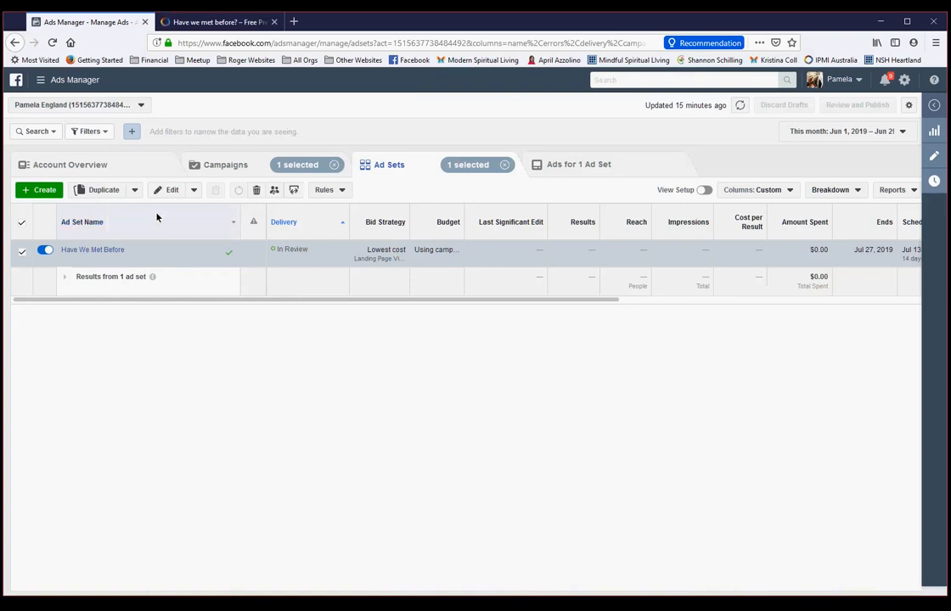
{"action": "left_click", "coordinate": [221, 167]}
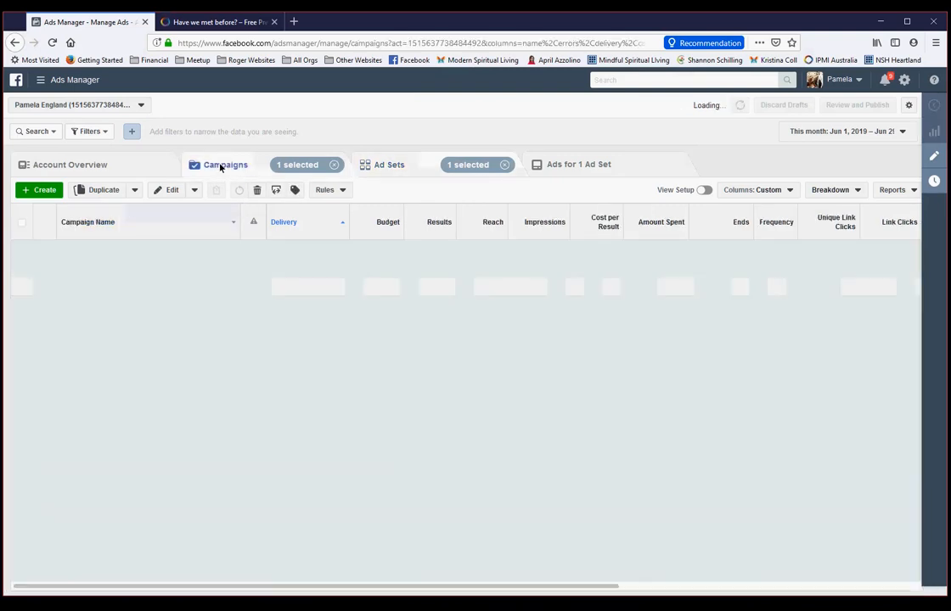